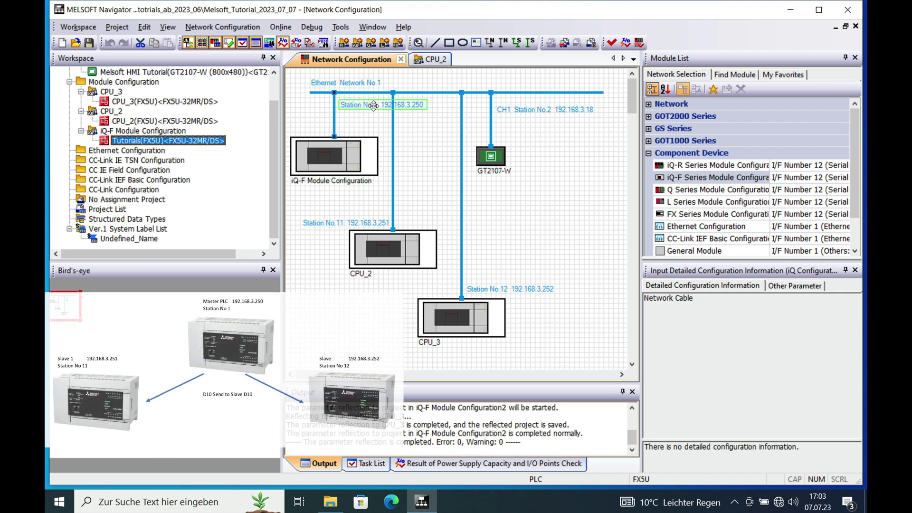
Step: Drag the Station No.1 192.168.3.250 address label down below the Ethernet bus line
drag(374, 106, 374, 129)
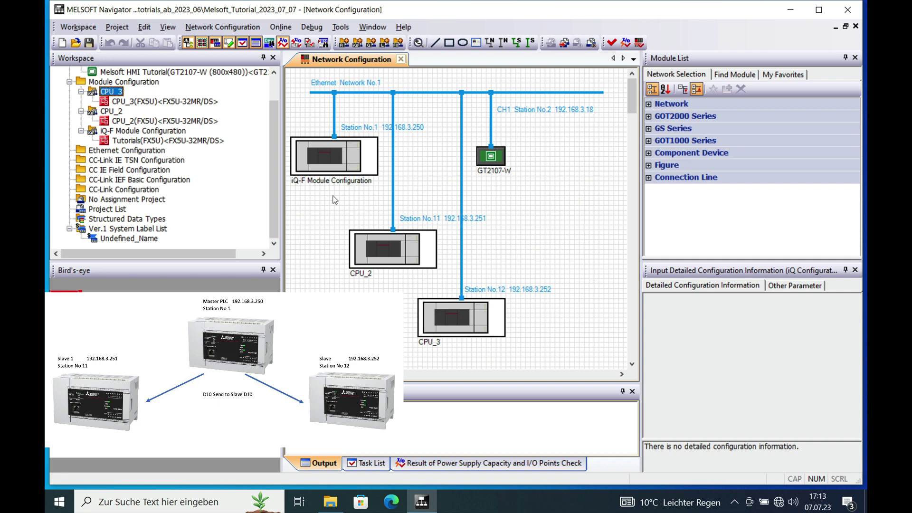
Step: Open the iQ-F Module Configuration's FX5U CPU so Tutorials.gx3 launches in GX Works3
click(332, 161)
double_click(332, 161)
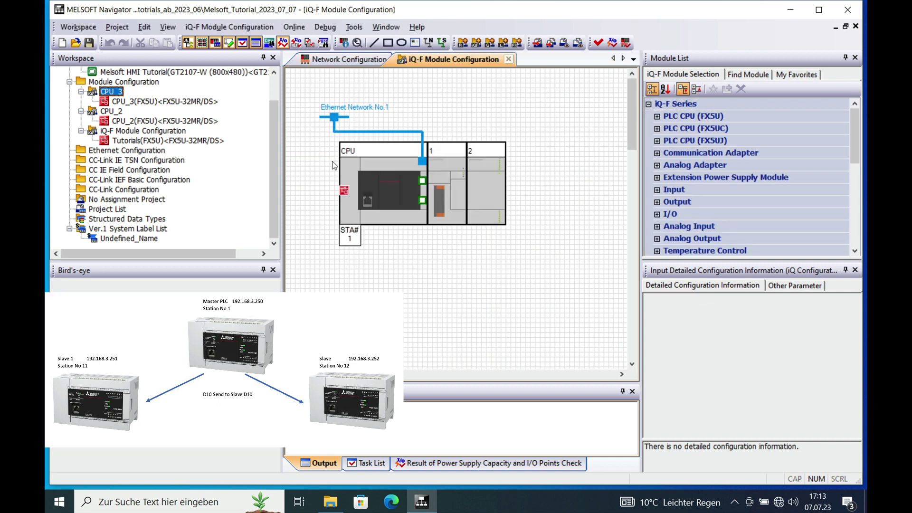
click(358, 191)
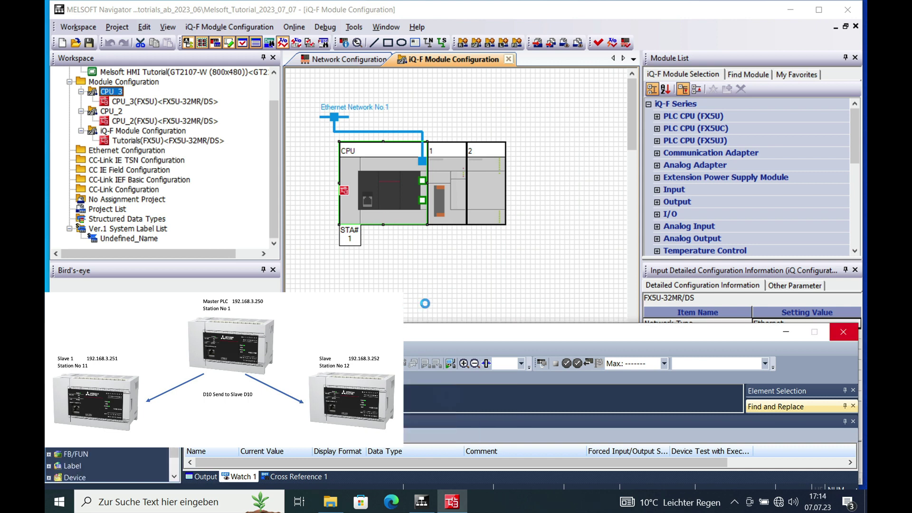
click(449, 468)
Step: Maximize GX Works3 and open Parameter > FX5UCPU > Module Parameter > Ethernet Port
double_click(445, 338)
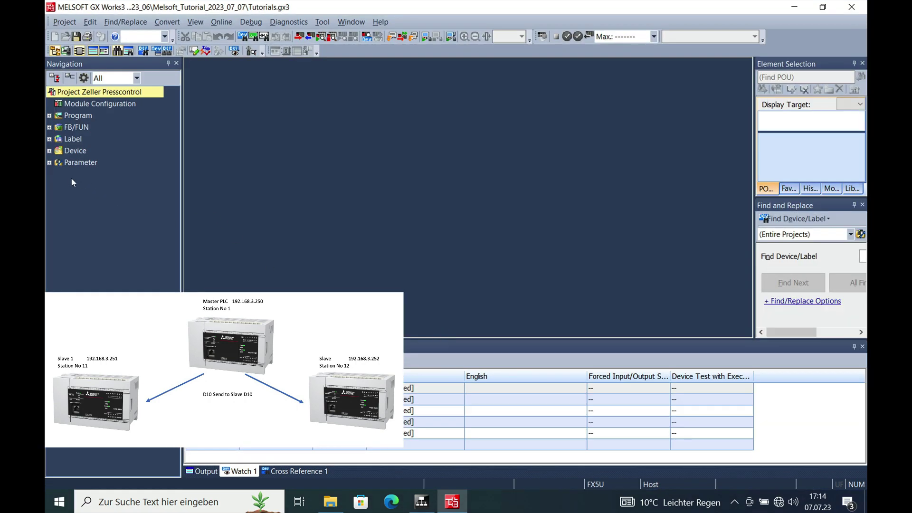
click(49, 162)
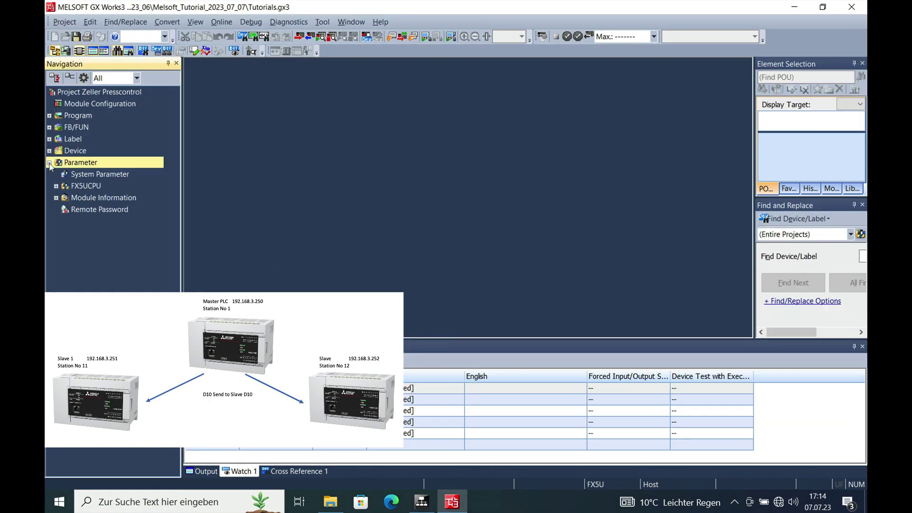
click(56, 187)
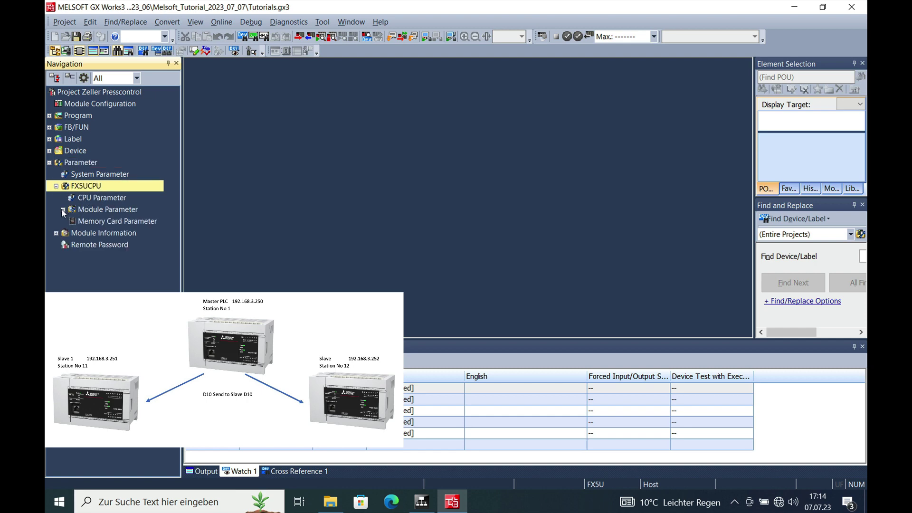
click(63, 209)
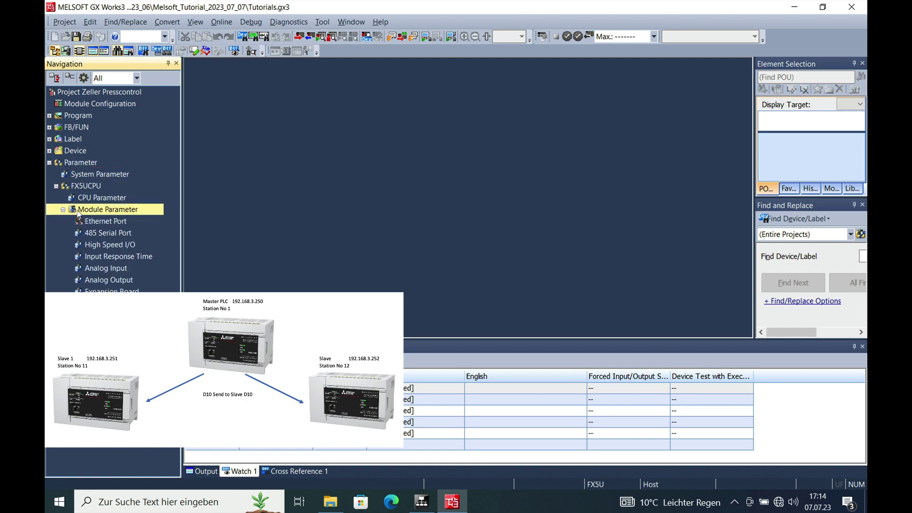
click(113, 222)
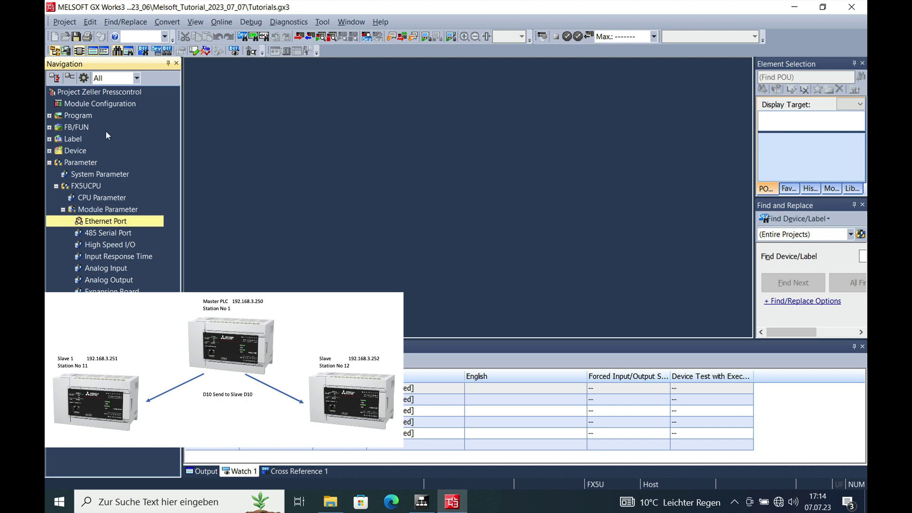
double_click(113, 222)
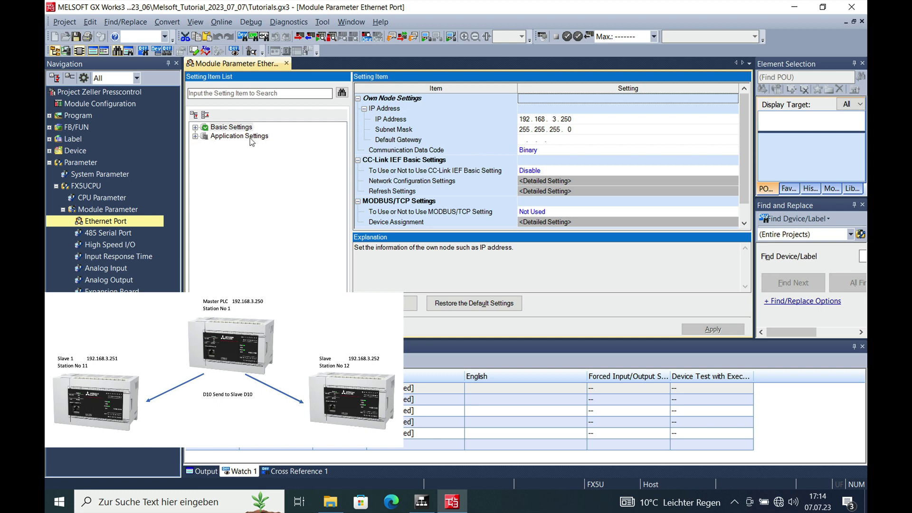
Step: Set Application Settings > Simple PLC Communication Setting to Enable
click(196, 137)
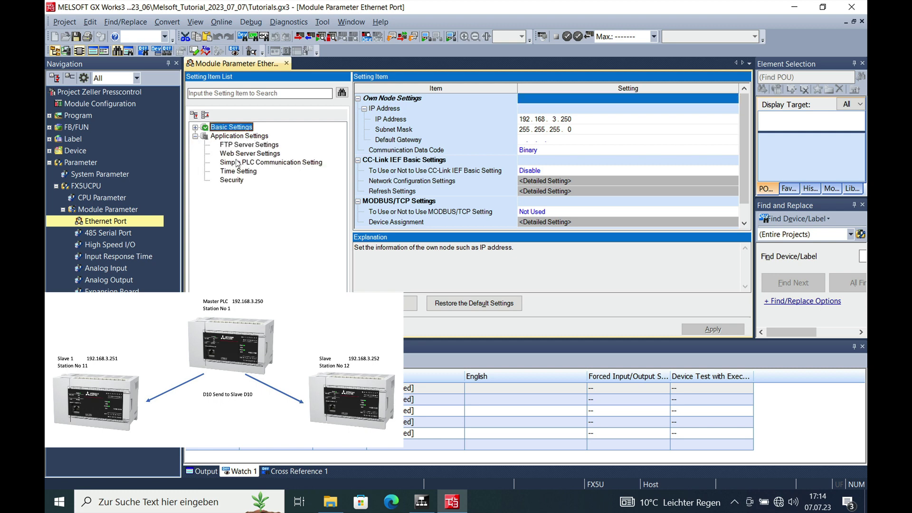
click(295, 163)
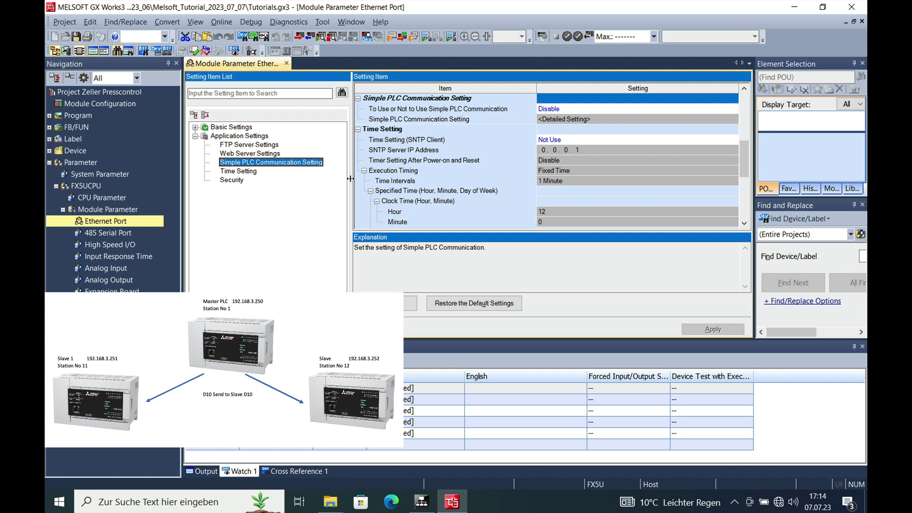
drag(353, 199, 233, 199)
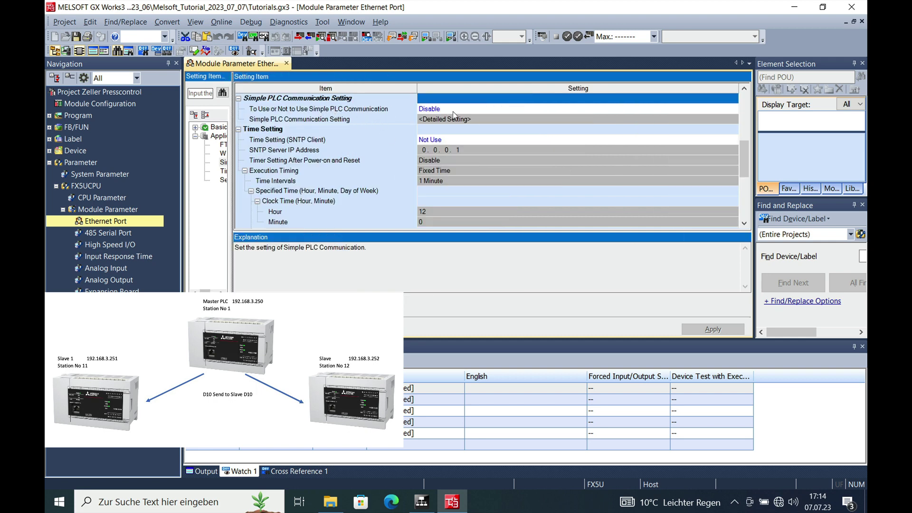
click(535, 109)
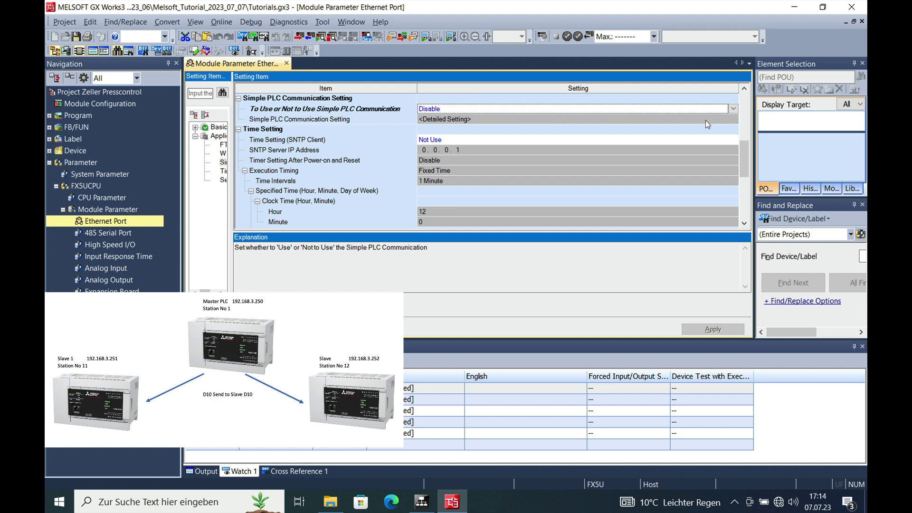
click(734, 109)
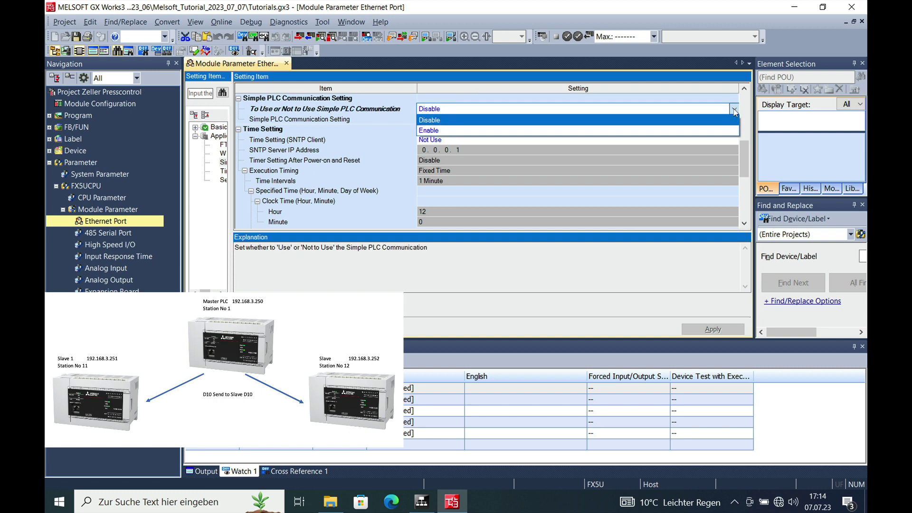
click(538, 132)
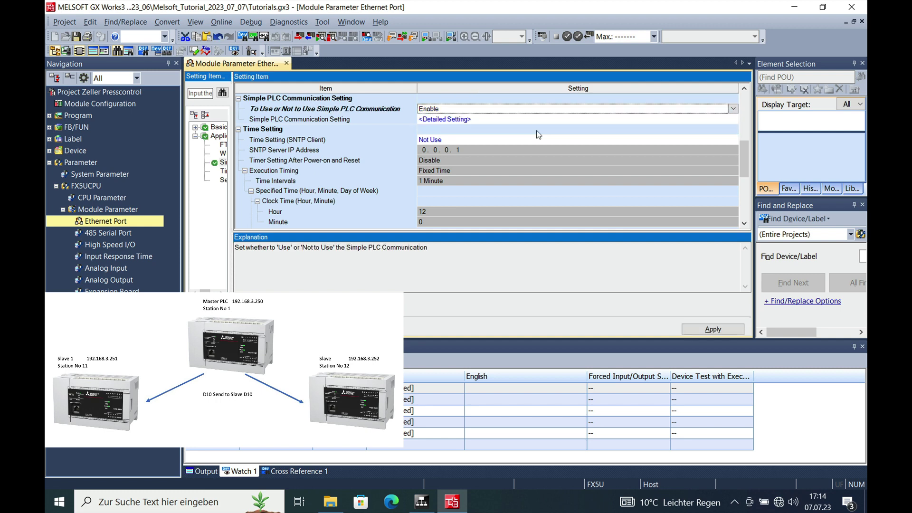
Step: Open the Simple PLC Communication detailed settings and set row 1's pattern to Write
click(511, 124)
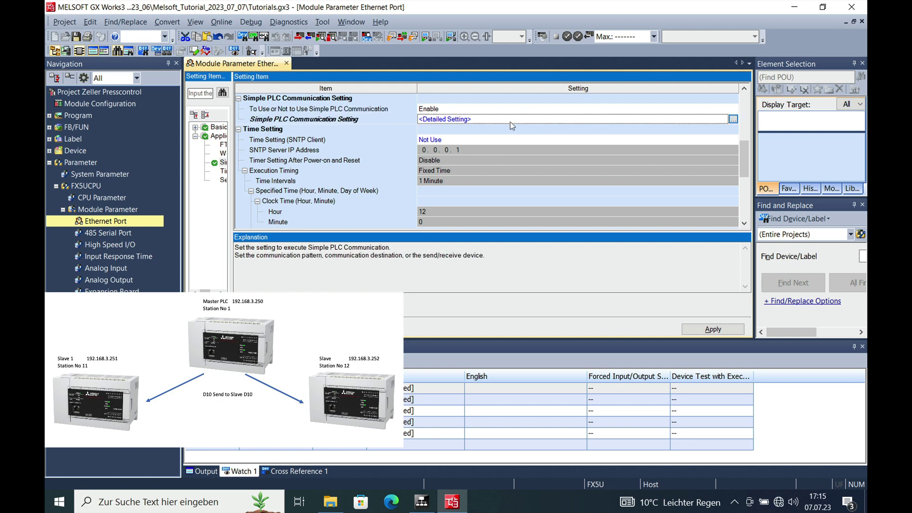
click(734, 120)
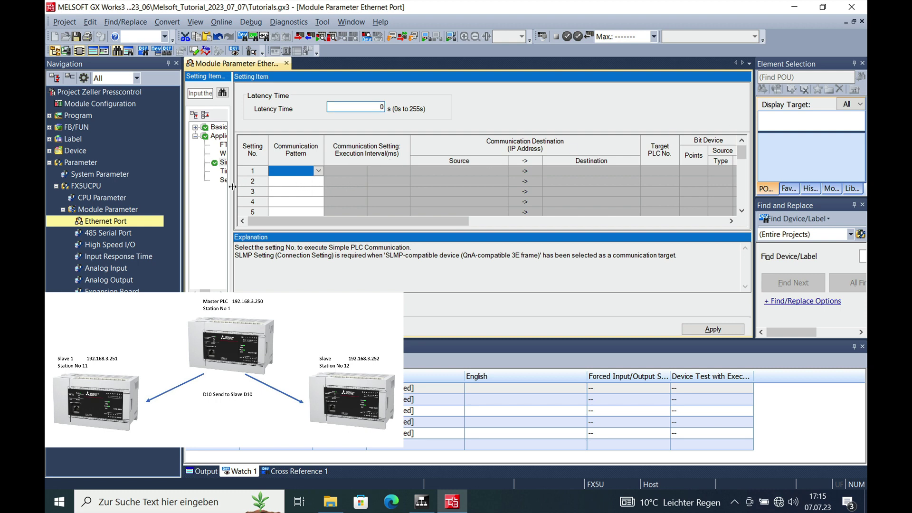
drag(230, 186, 223, 186)
click(305, 171)
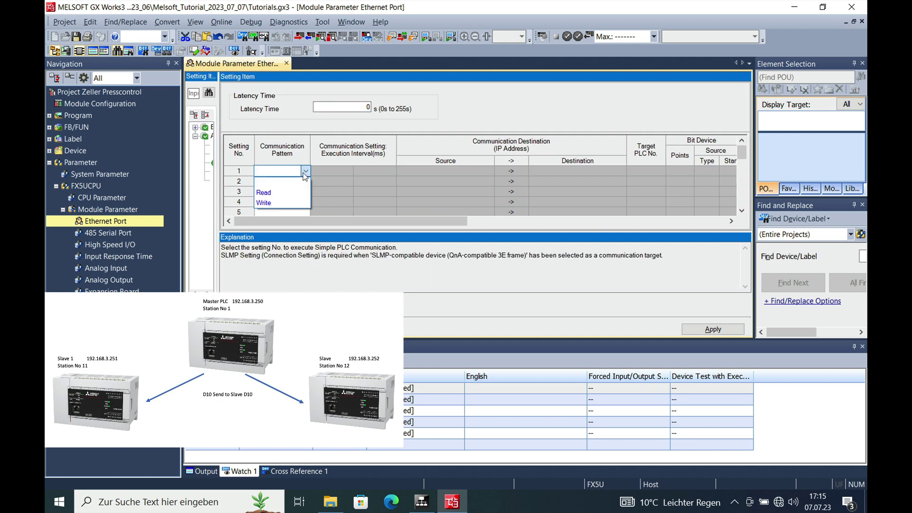
click(275, 204)
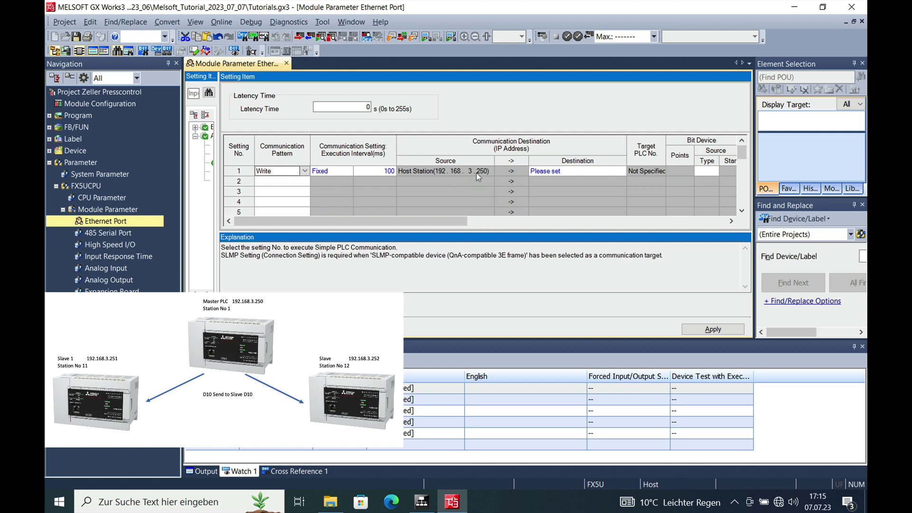
Step: Set setting 1's destination to MELSEC iQ-F(built-in Ethernet) at IP 192.168.3.251
click(586, 175)
click(621, 171)
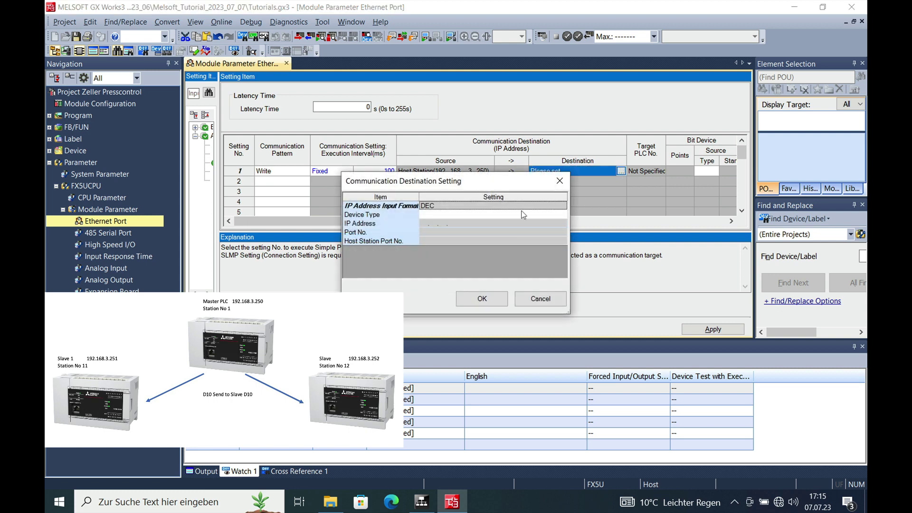
click(501, 214)
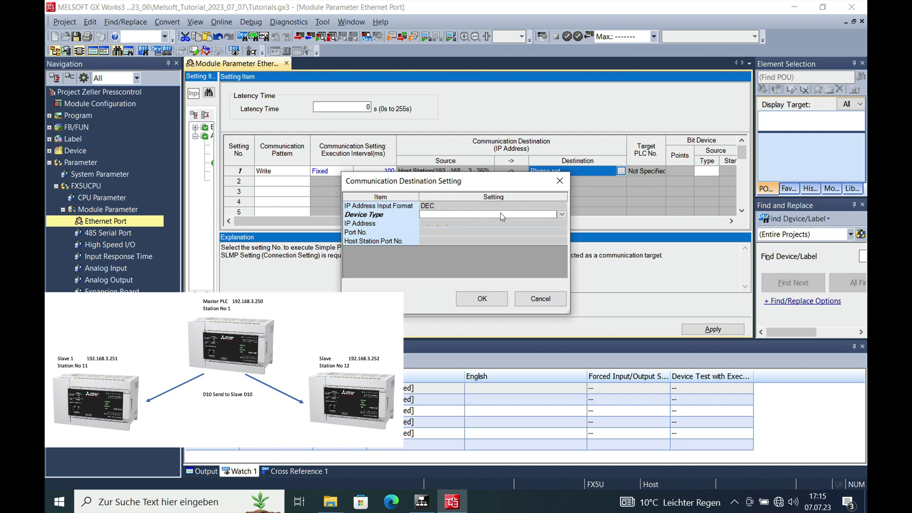
click(563, 216)
click(510, 238)
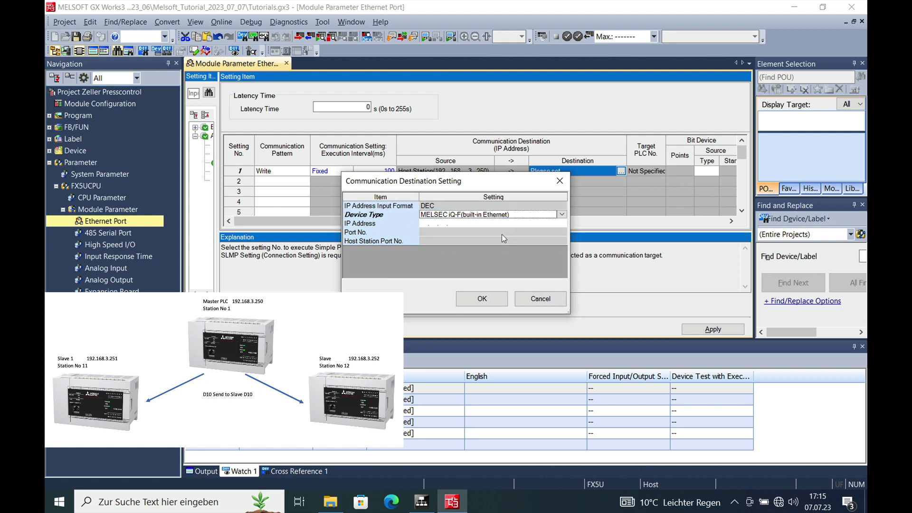
click(429, 224)
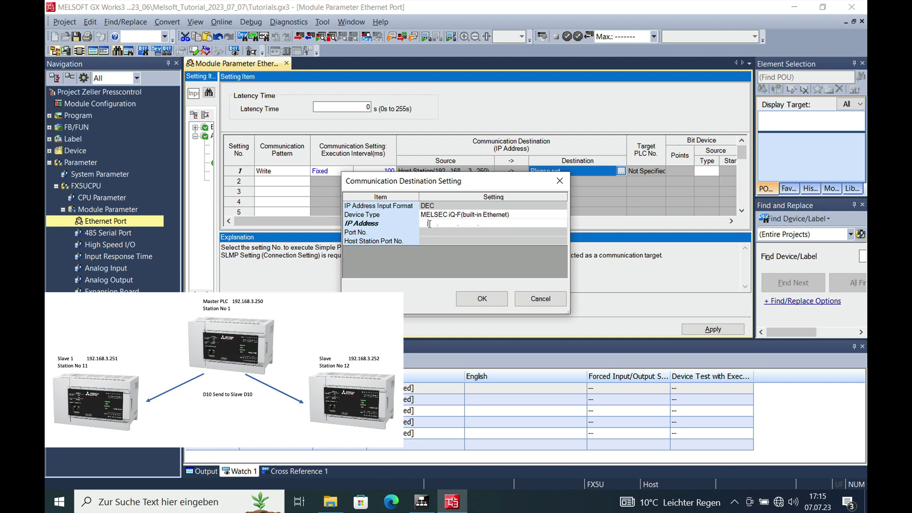
text(192 . 168 . 3 . 251)
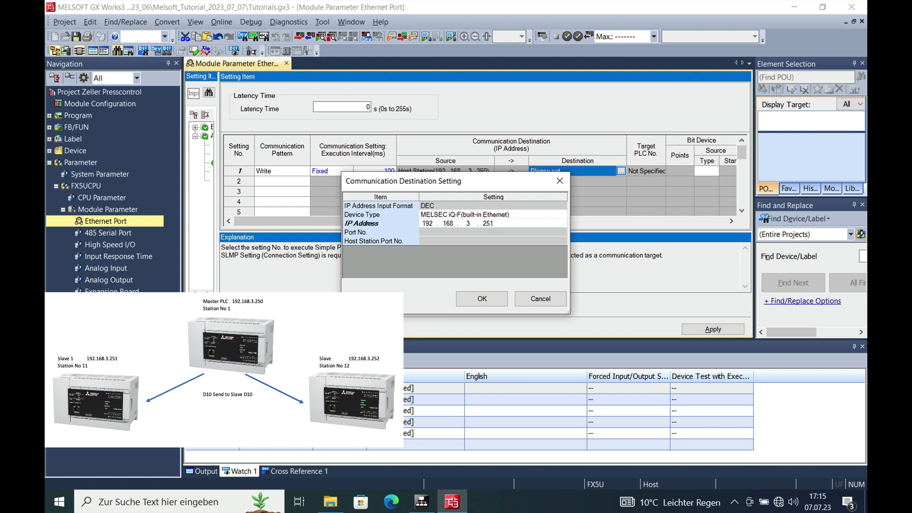
click(486, 299)
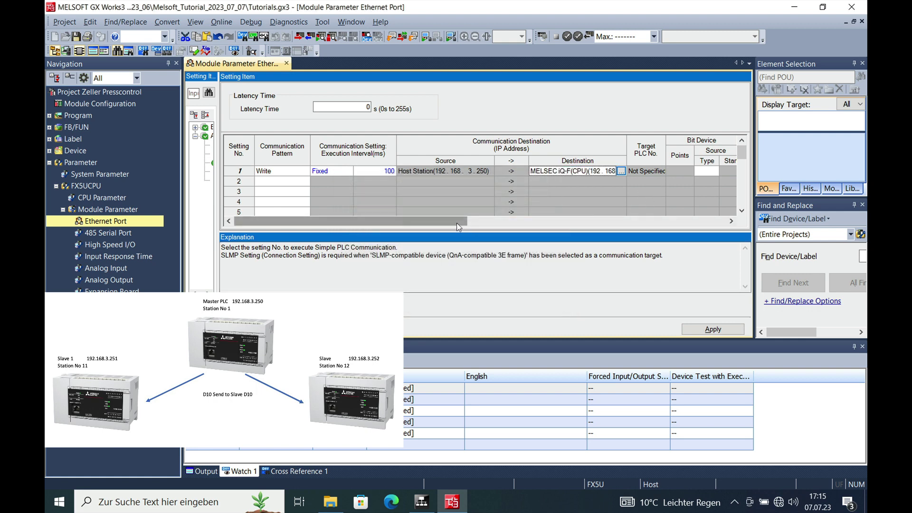
Step: Leave setting 1's bit device destination type empty
drag(457, 222, 588, 225)
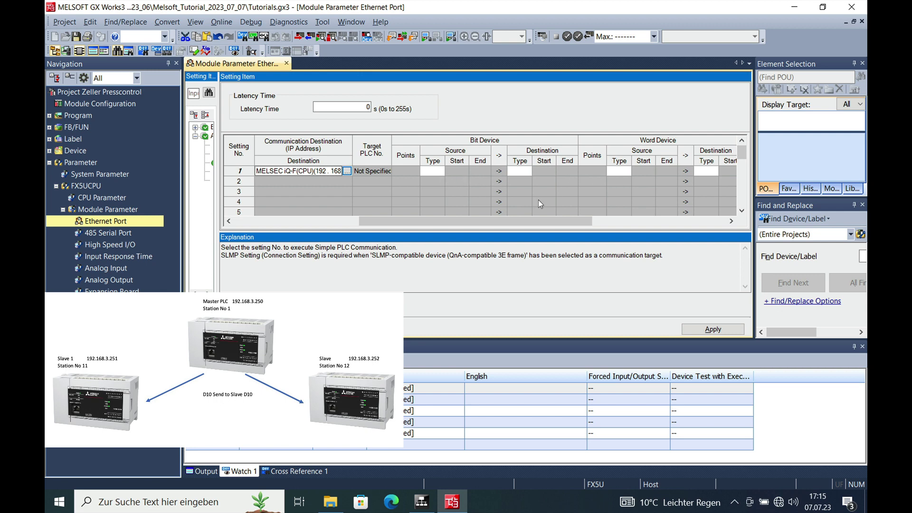
mouse_move(523, 221)
mouse_down()
mouse_move(549, 223)
mouse_move(523, 223)
mouse_up()
click(520, 172)
click(527, 172)
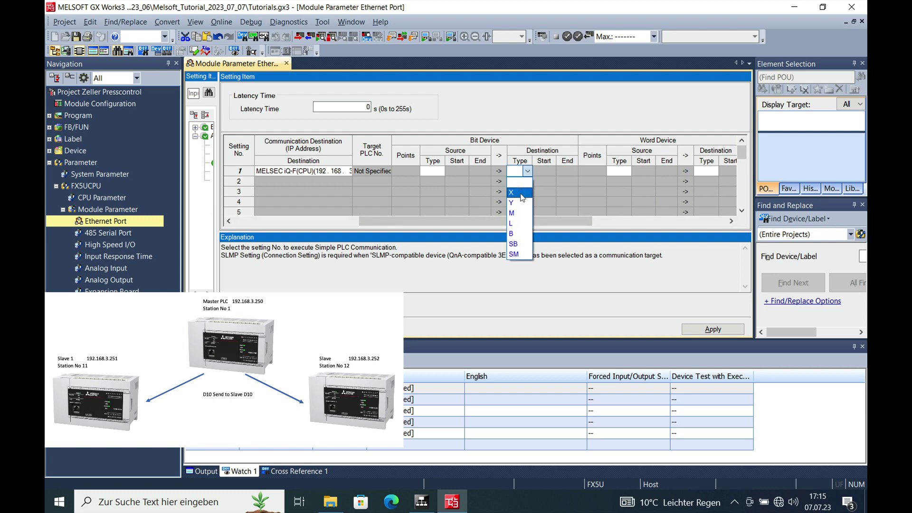
click(598, 186)
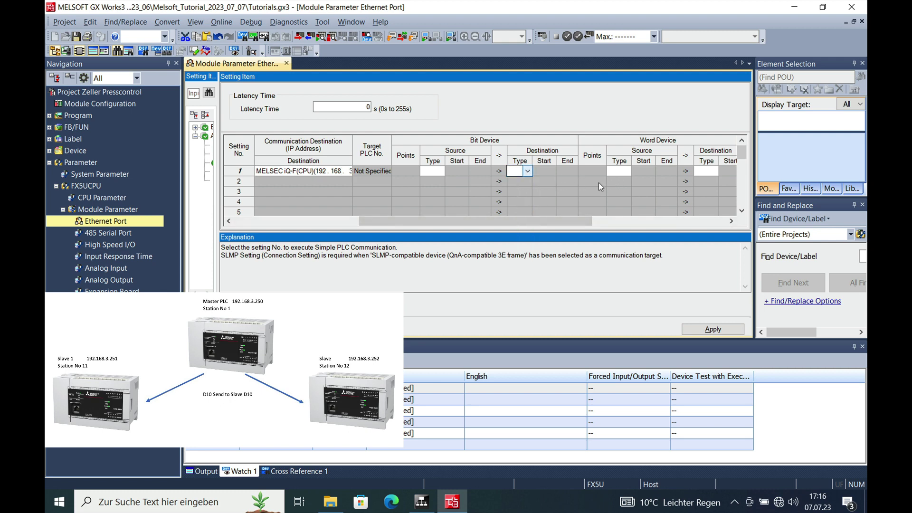
Step: Set setting 1's word source to device D, start and end 10
click(620, 172)
click(626, 170)
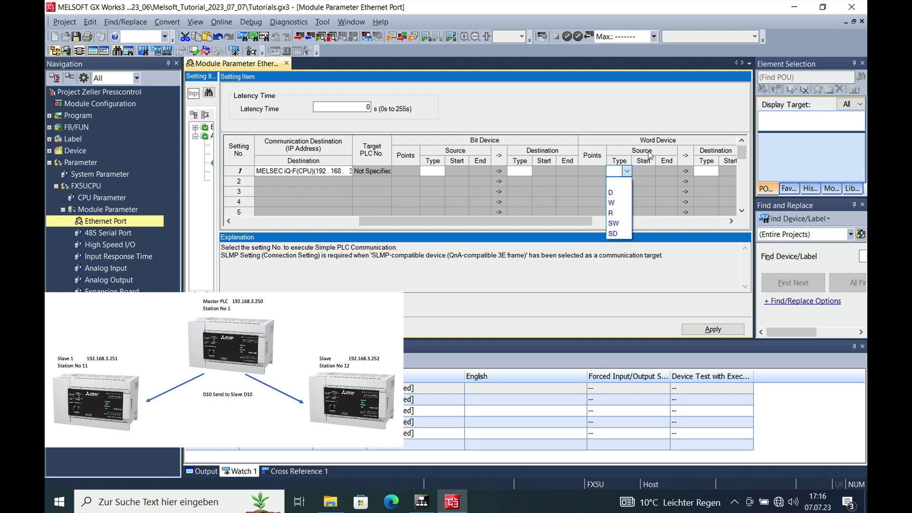
click(613, 190)
click(640, 172)
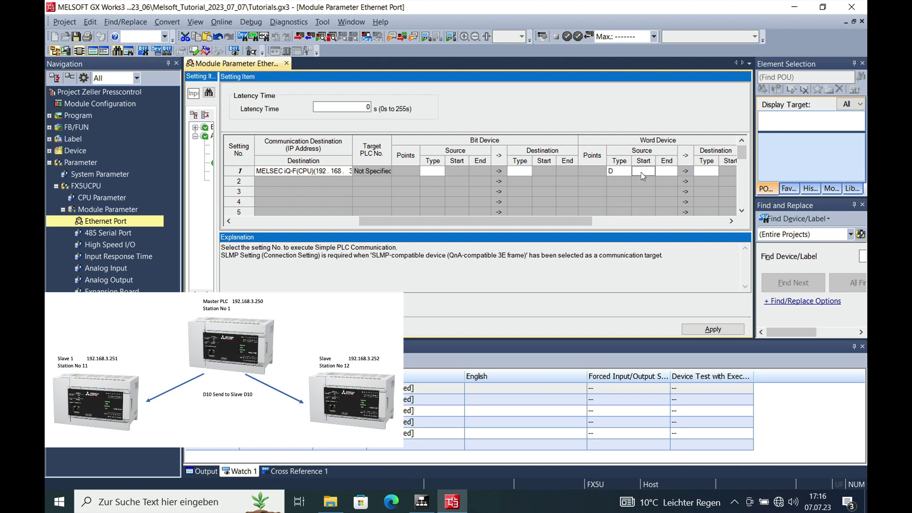
text(1010)
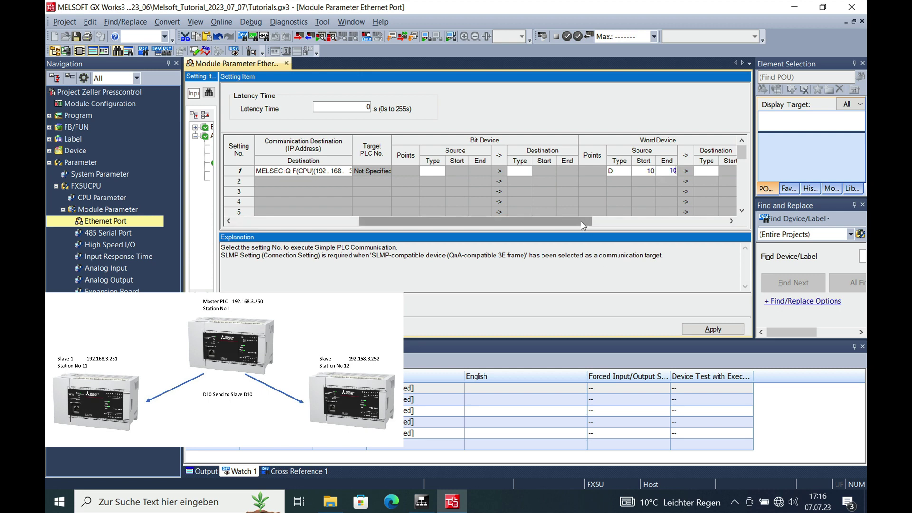
drag(583, 221, 647, 222)
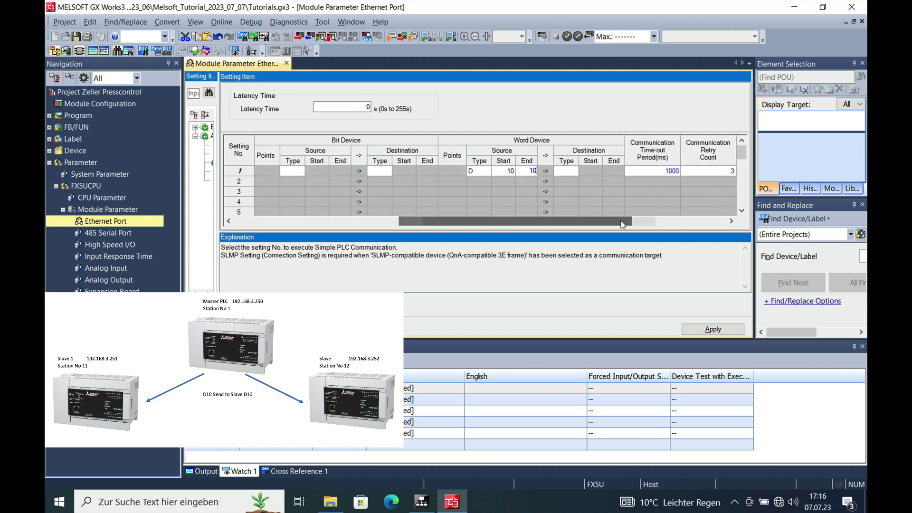
Step: Set setting 1's word destination to D10 and scroll the table back left
click(566, 174)
click(574, 171)
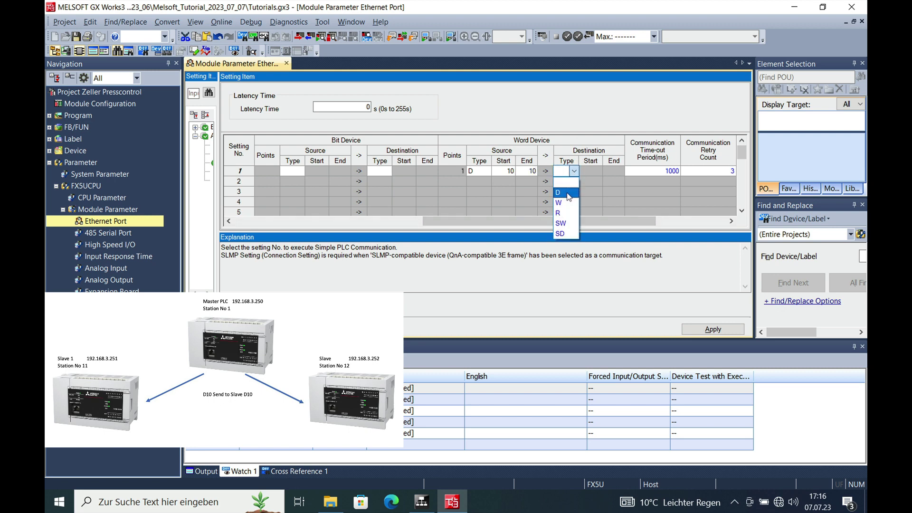
click(566, 193)
click(591, 175)
text(10)
click(607, 177)
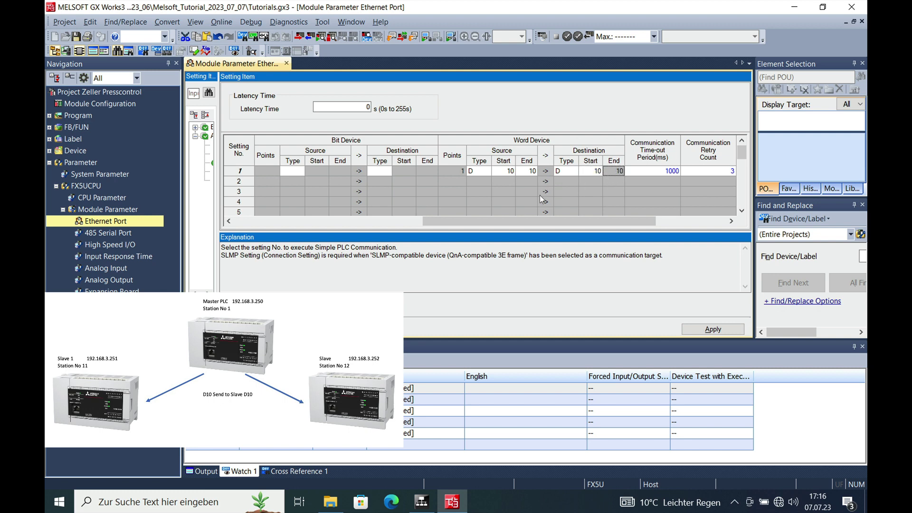
drag(517, 222, 341, 223)
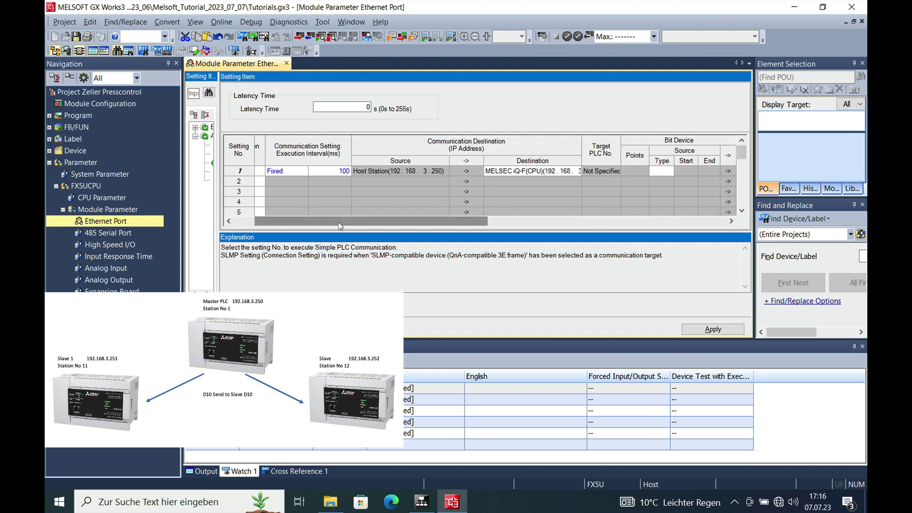
Step: Set communication setting 2's pattern to Write
click(228, 221)
click(290, 183)
click(305, 183)
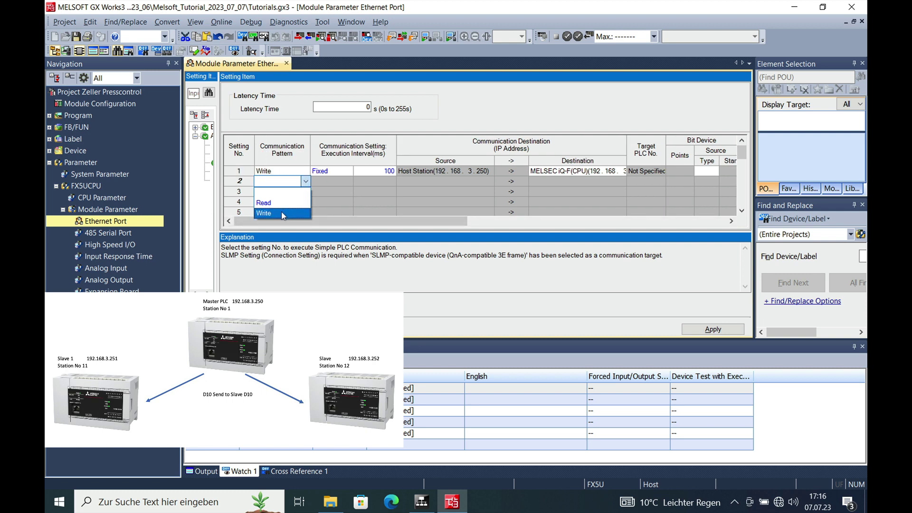
click(281, 212)
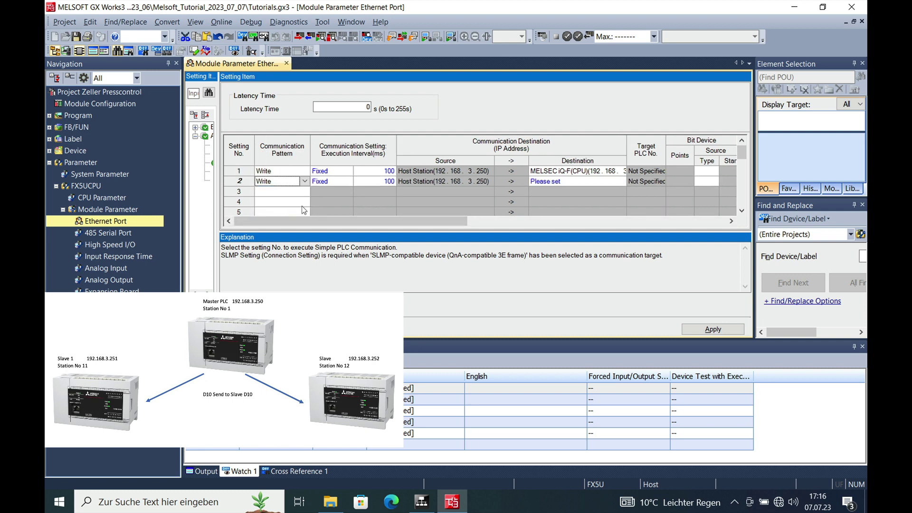
Step: Set setting 2's destination to MELSEC iQ-F built-in Ethernet at IP 192.168.3.252
click(591, 184)
click(622, 182)
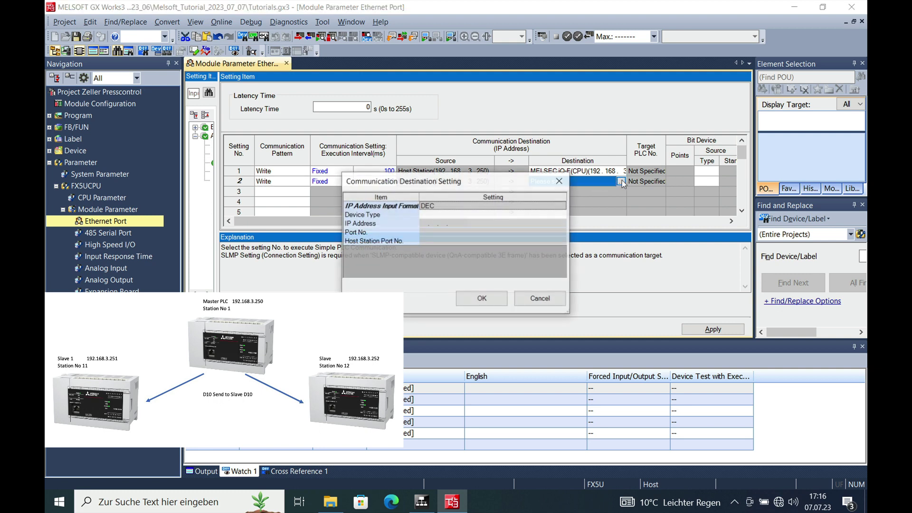
click(502, 213)
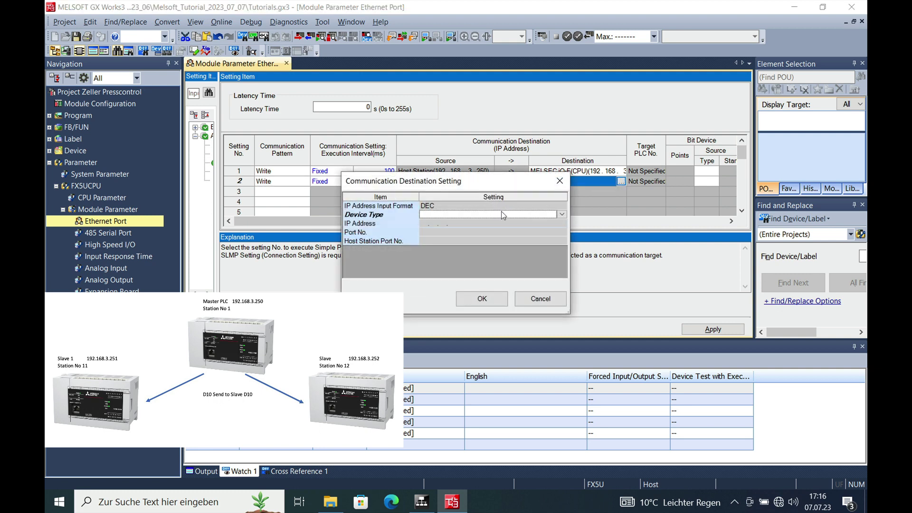
click(563, 214)
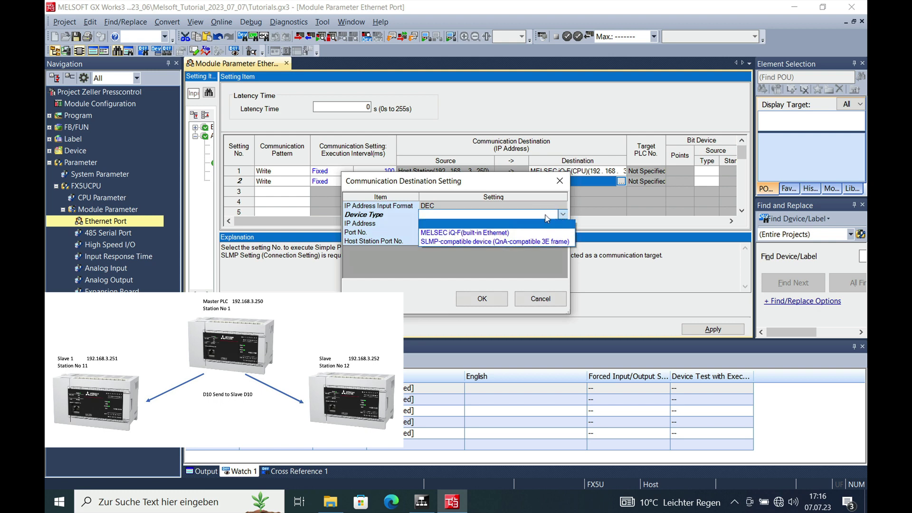
click(512, 233)
click(478, 223)
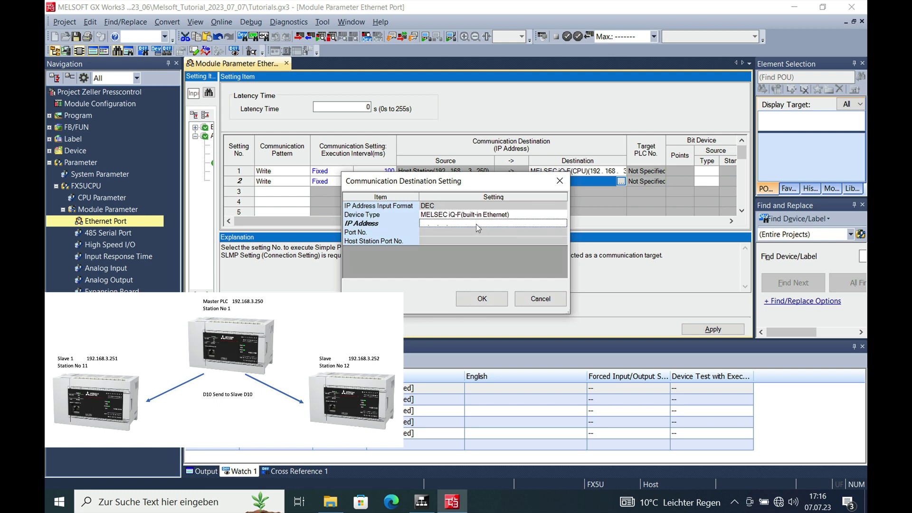
click(425, 223)
text(192 . 168 . )
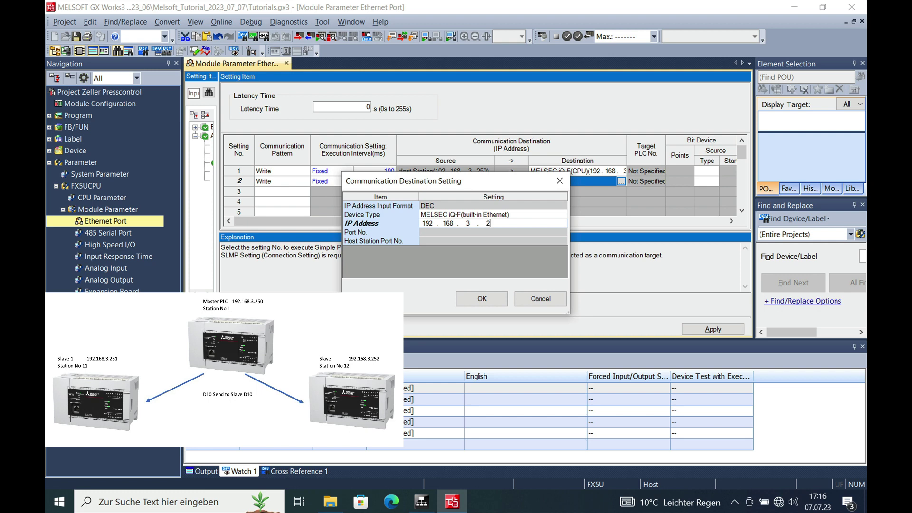
text(3 . 252)
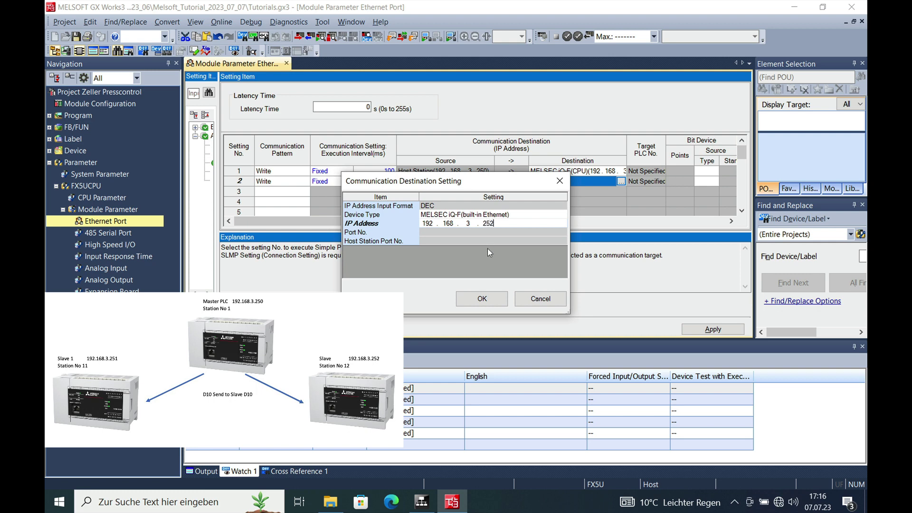
click(483, 300)
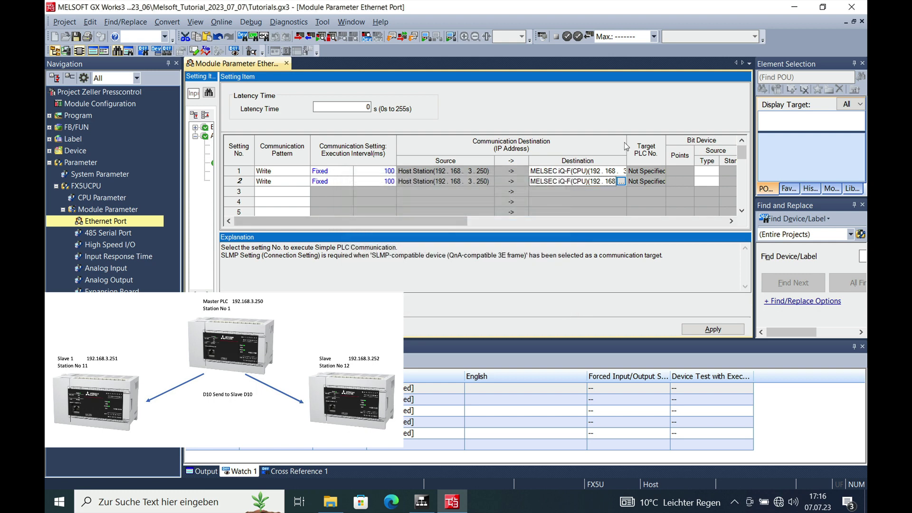
Step: Widen the Destination column and set setting 2's word source to D10
drag(627, 139, 650, 138)
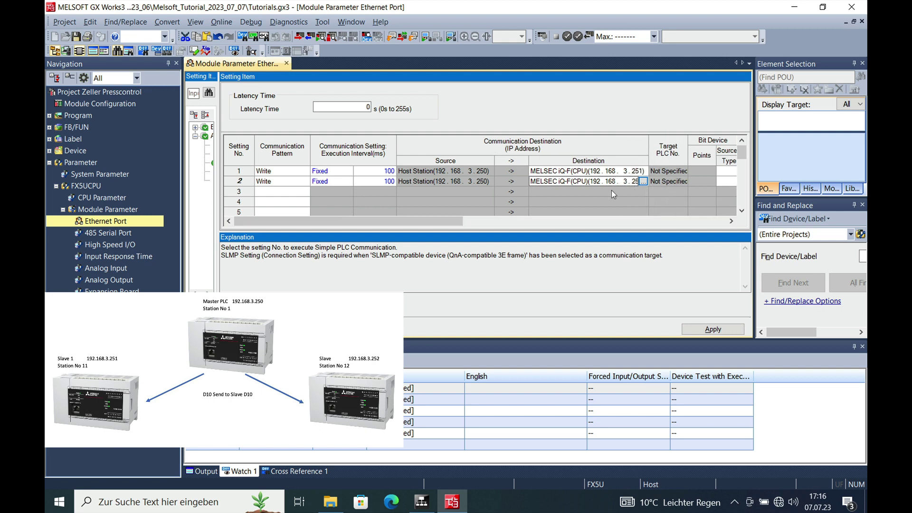
drag(452, 225, 641, 221)
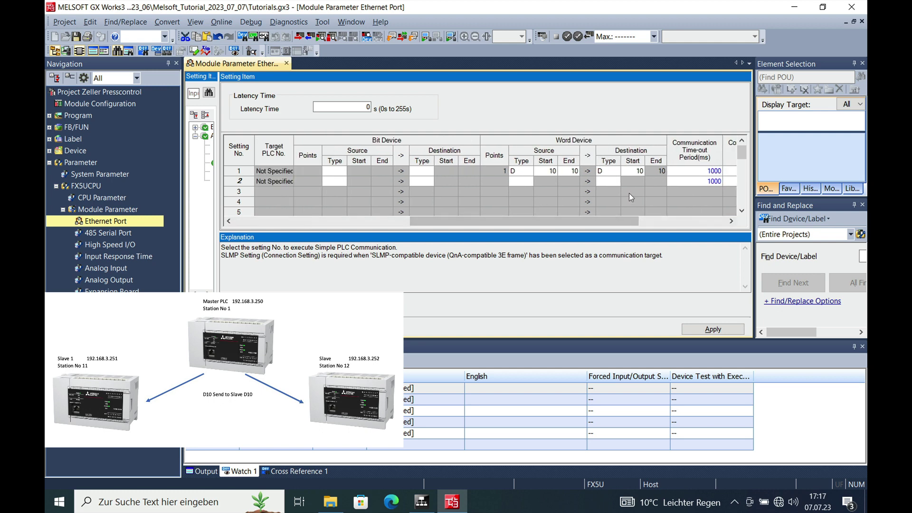
click(523, 182)
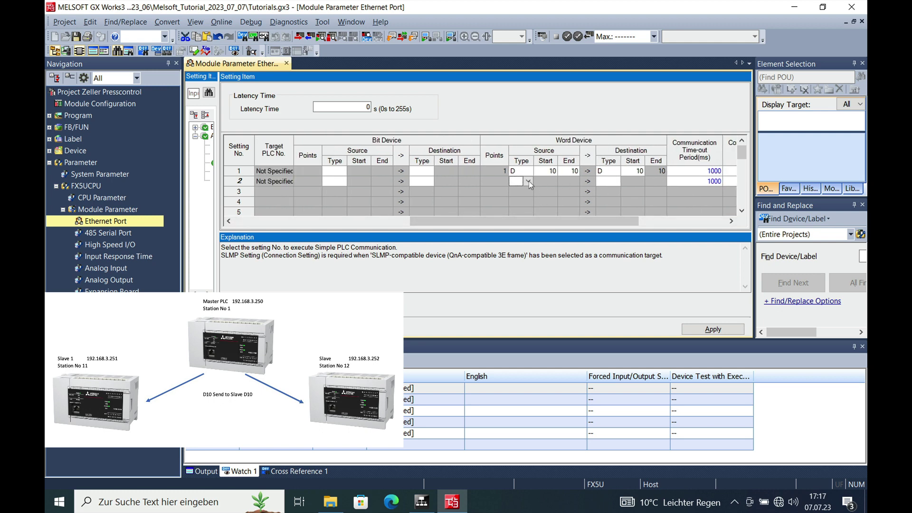
click(530, 181)
click(518, 199)
click(553, 183)
click(554, 182)
text(10)
Step: Set setting 2's word destination type D with start address 10
click(611, 186)
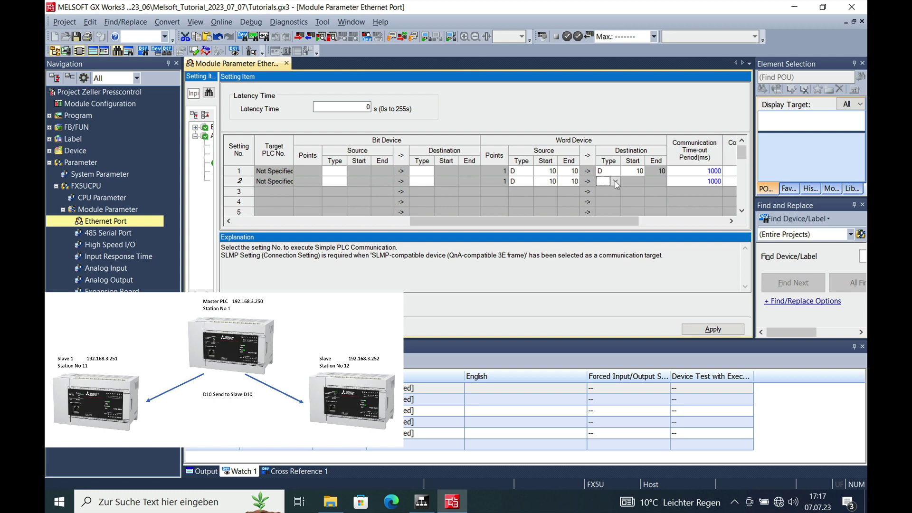
click(615, 181)
click(611, 209)
click(637, 181)
text(10)
click(623, 191)
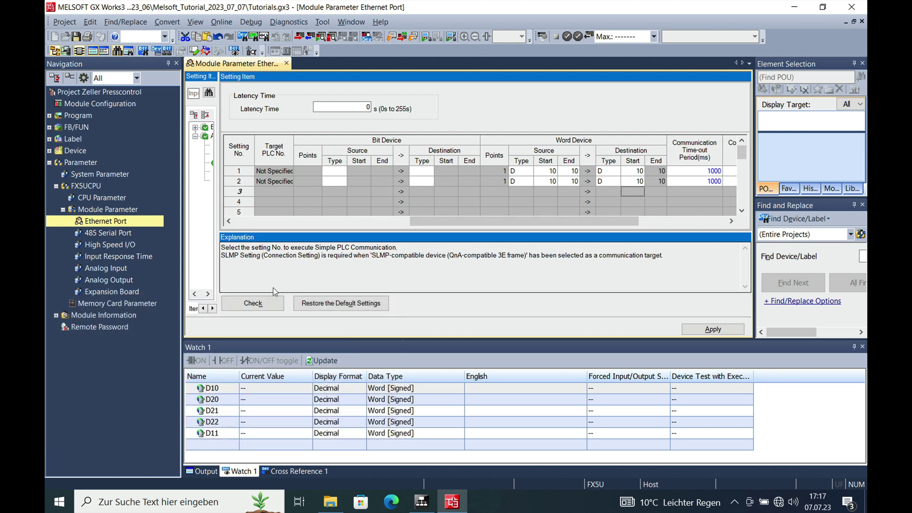
Step: Run Check, accept the 'No error found' message, and Apply the Ethernet Port parameters
click(266, 304)
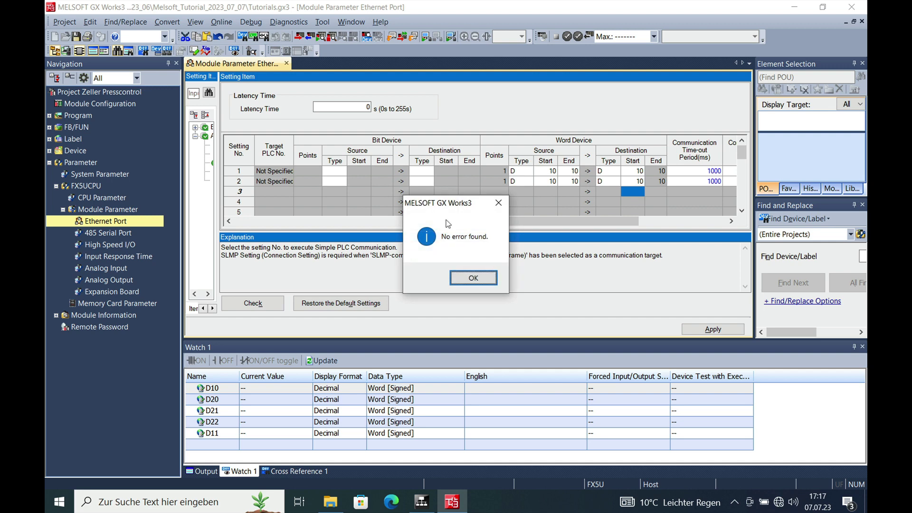
click(469, 279)
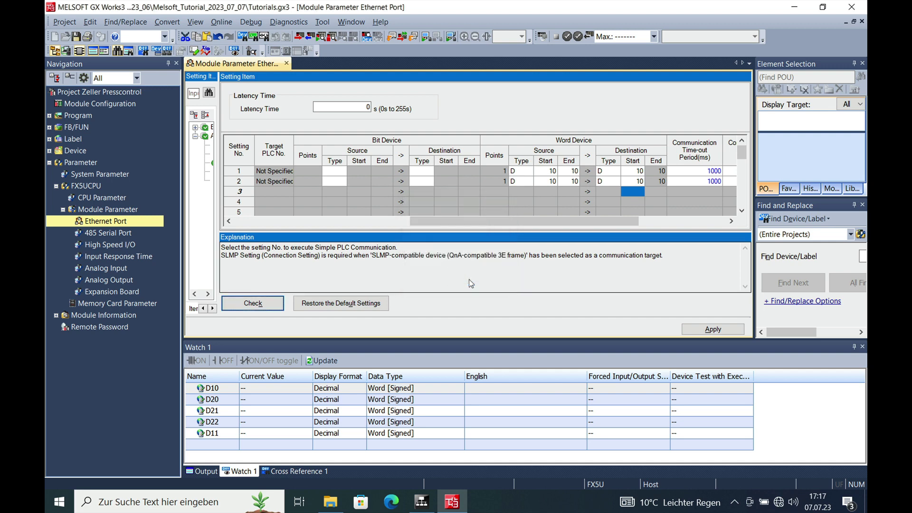
click(714, 330)
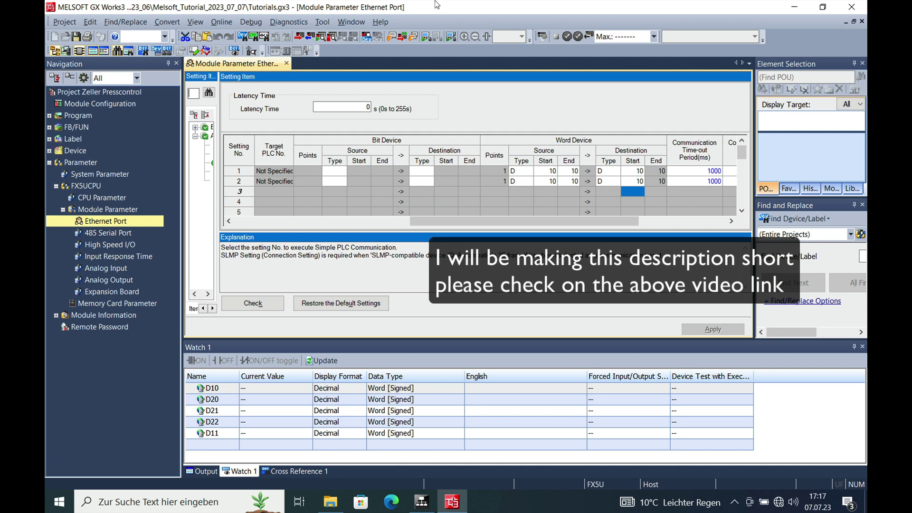
Step: Restore the maximized GX Works3 window so MELSOFT Navigator is visible
double_click(433, 11)
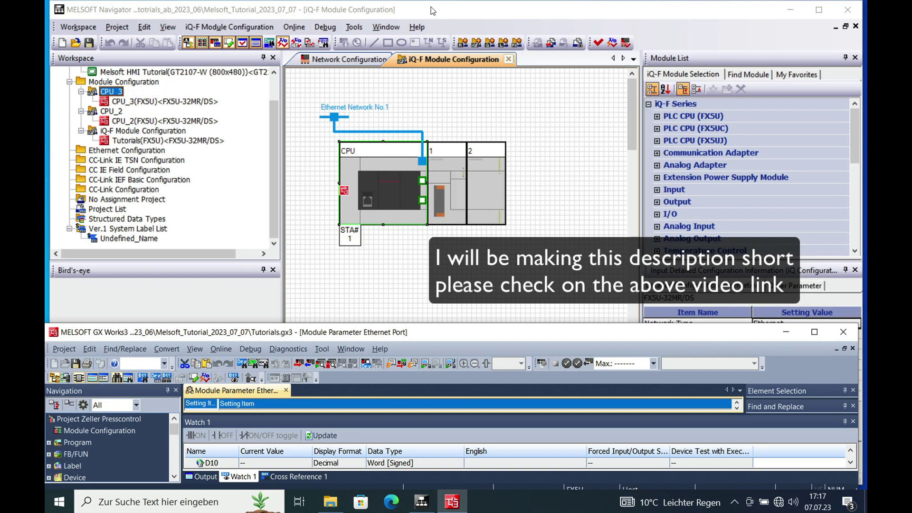
Step: Open the CPU_3 station's project and move its window higher up
click(141, 121)
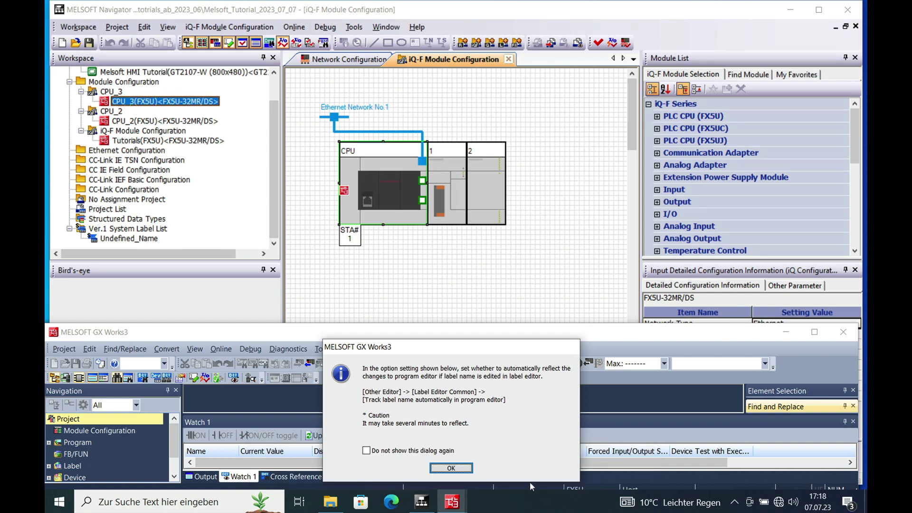
click(451, 468)
drag(424, 332, 424, 224)
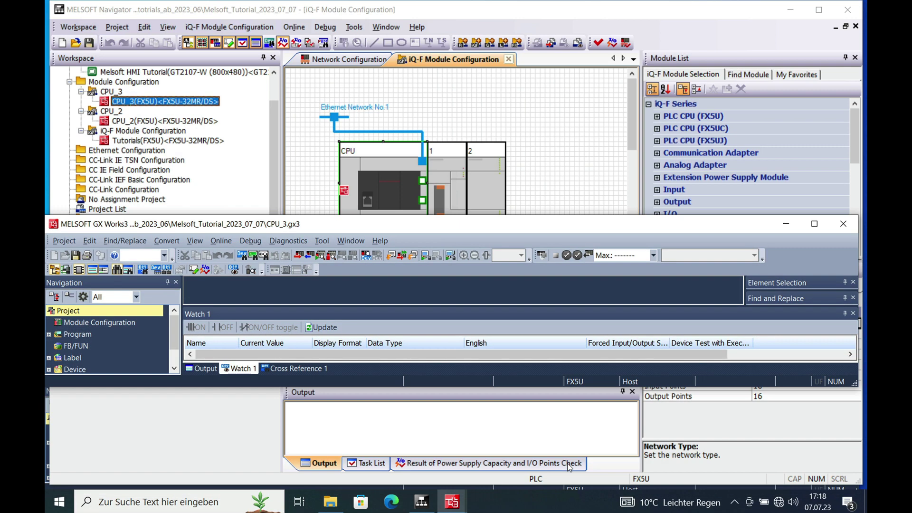
Step: Stack the windows: Tutorials at the top, CPU_2 in the middle, CPU_3 at the bottom
mouse_move(451, 503)
click(346, 457)
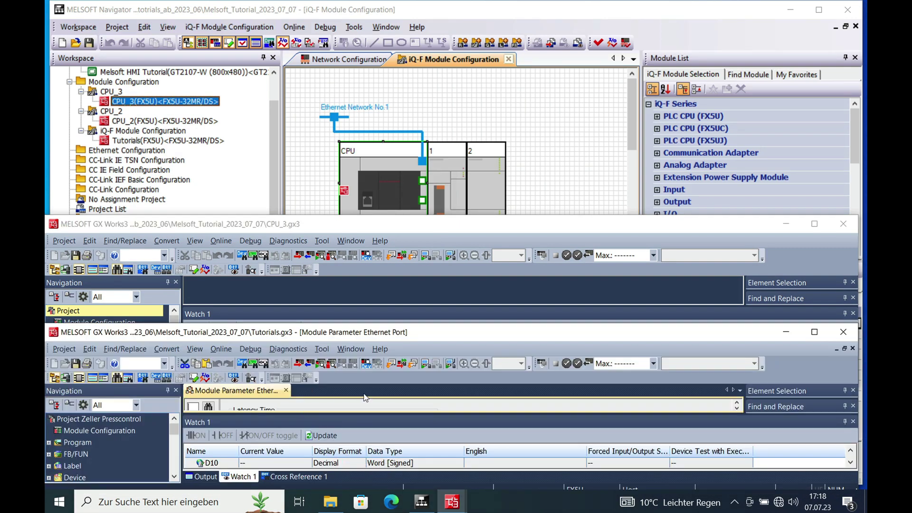
drag(232, 333, 237, 13)
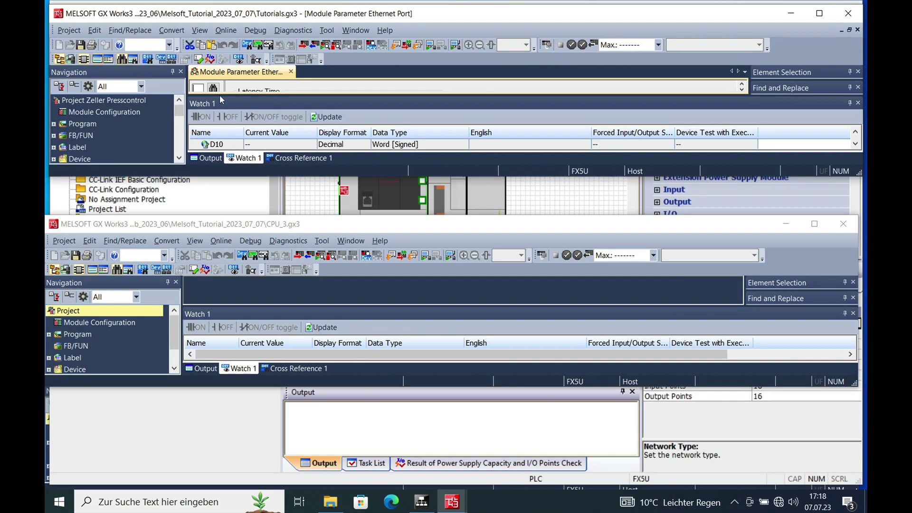
drag(228, 224, 227, 323)
click(419, 459)
drag(417, 334, 417, 184)
Step: Launch GX Simulator3's system simulation and add the Tutorials project as System 1
click(255, 30)
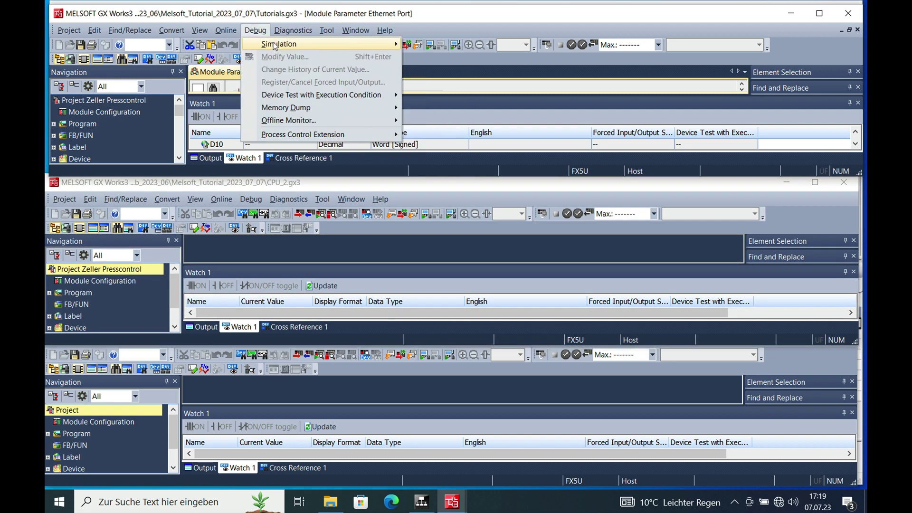
mouse_move(333, 44)
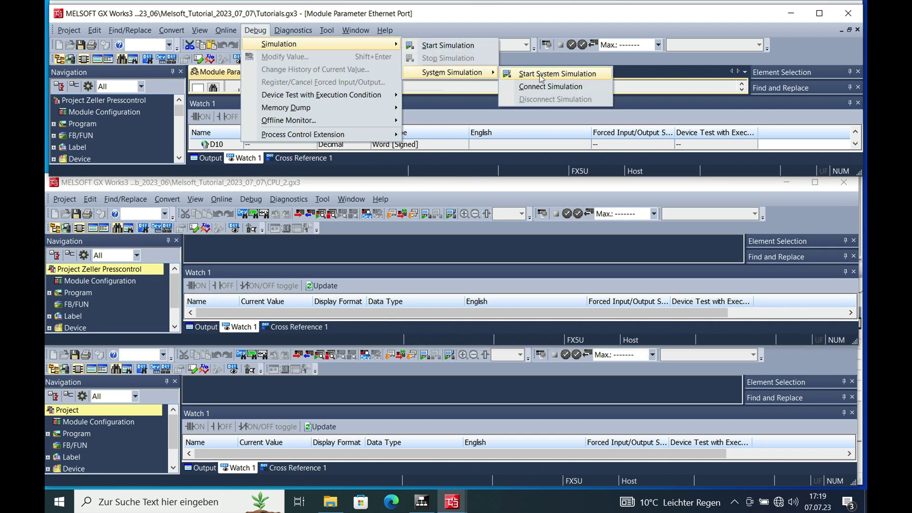
click(365, 190)
click(102, 54)
click(514, 159)
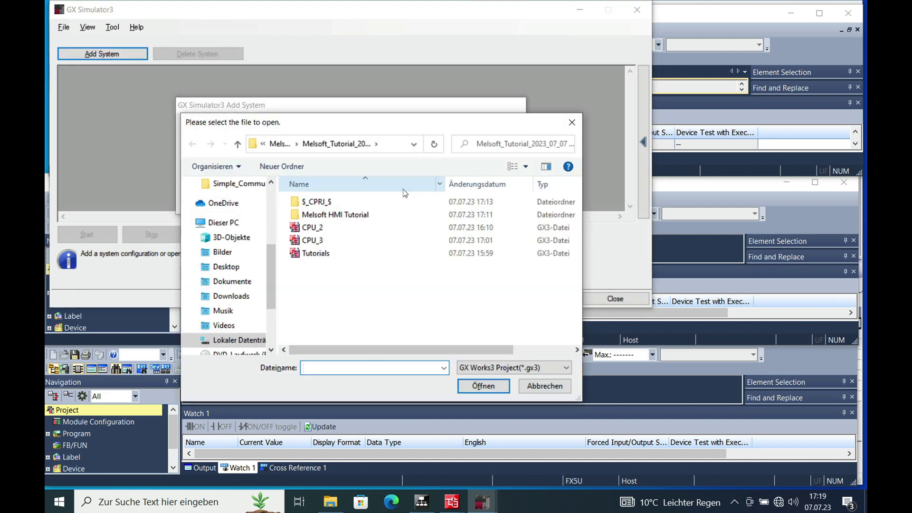
click(324, 253)
click(484, 387)
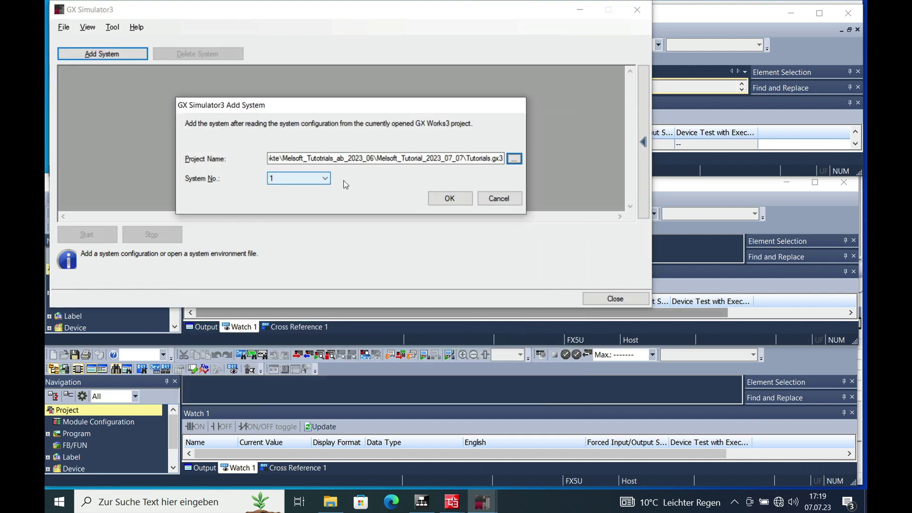
click(449, 198)
Step: Add CPU_2 and CPU_3 as Systems 2 and 3, then start all three simulated PLCs
click(102, 53)
click(515, 160)
double_click(328, 233)
click(450, 200)
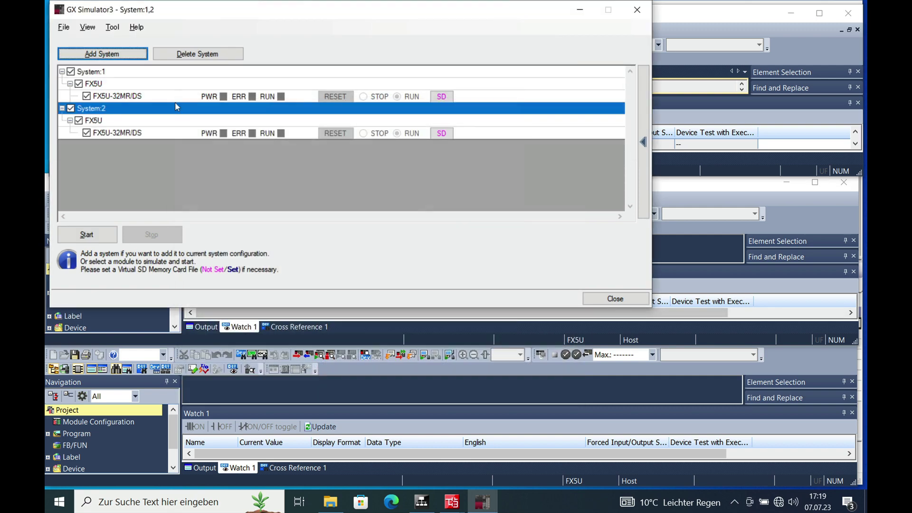
click(102, 53)
click(514, 159)
click(316, 242)
click(480, 387)
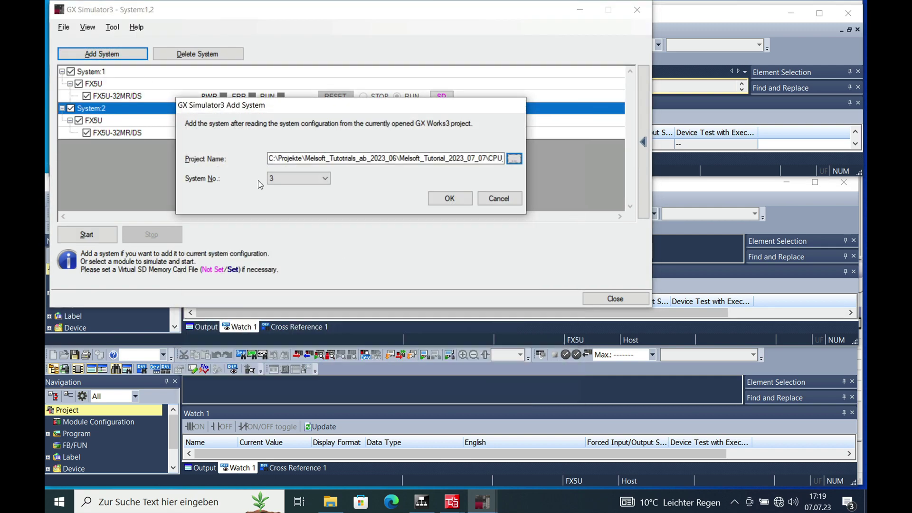
click(450, 198)
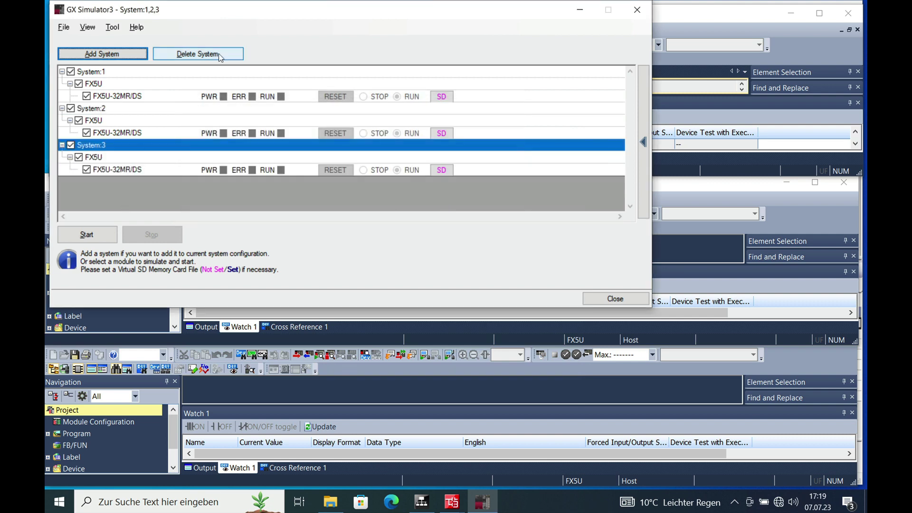
click(90, 235)
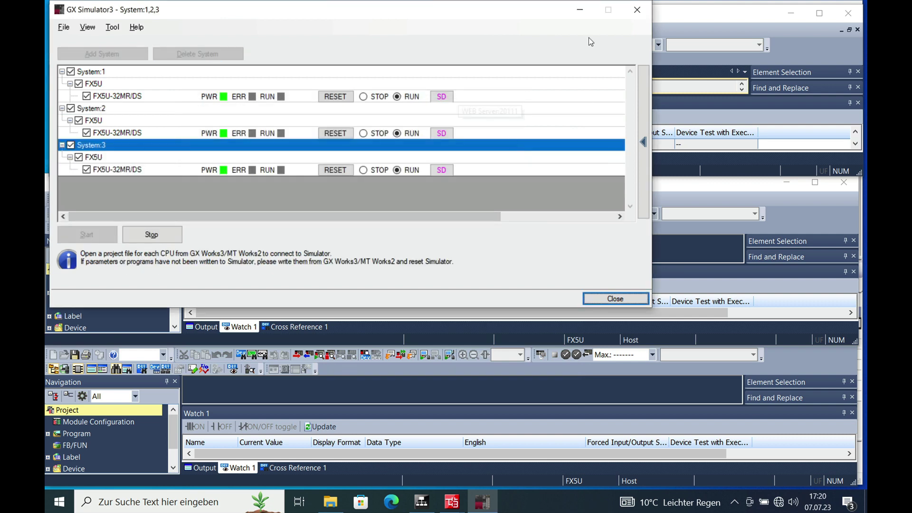
Step: Minimize the simulator and connect the Tutorials project to Simulation (1)
click(581, 13)
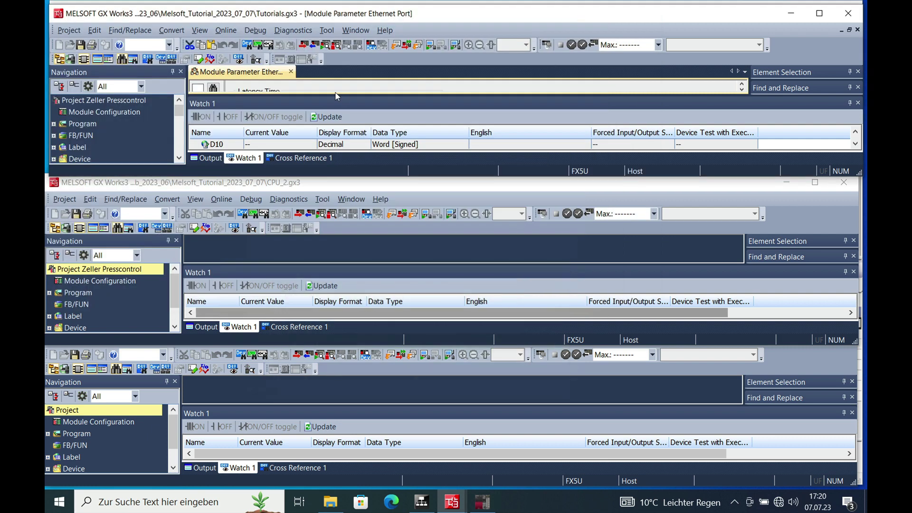
click(255, 30)
mouse_move(280, 45)
mouse_move(459, 73)
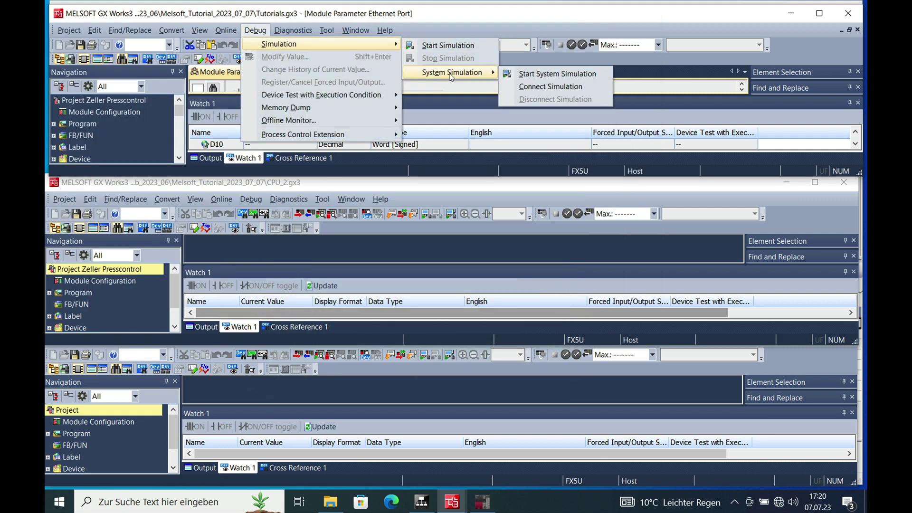
click(547, 86)
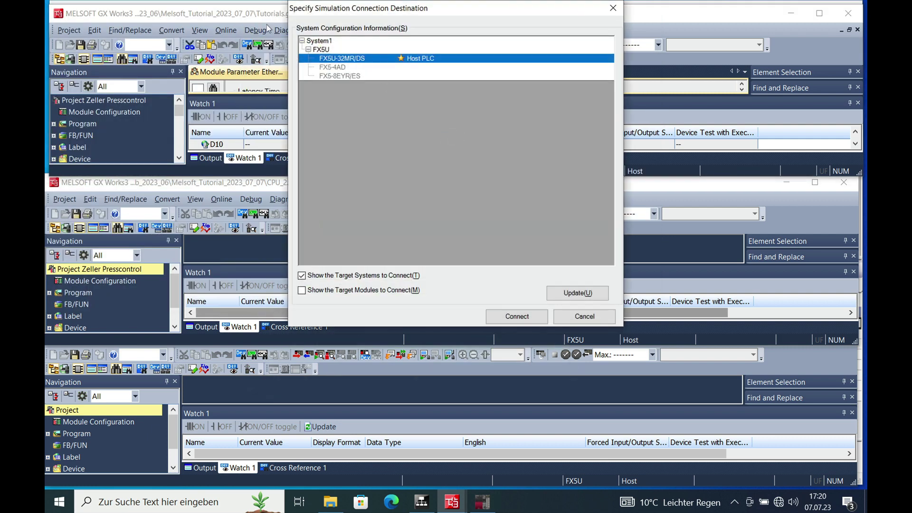
click(532, 316)
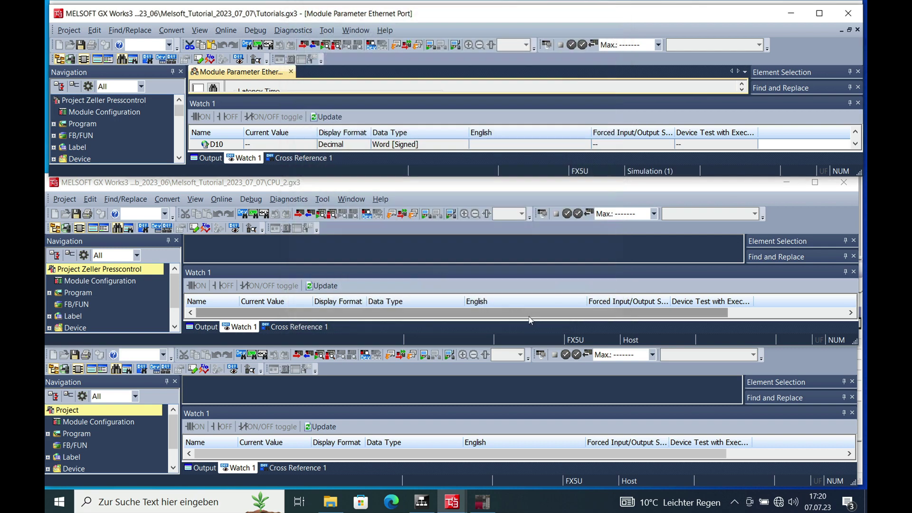
Step: Connect the CPU_2 project to its simulated PLC, Simulation (2)
click(326, 187)
click(251, 199)
mouse_move(281, 212)
mouse_move(458, 241)
click(536, 257)
click(513, 413)
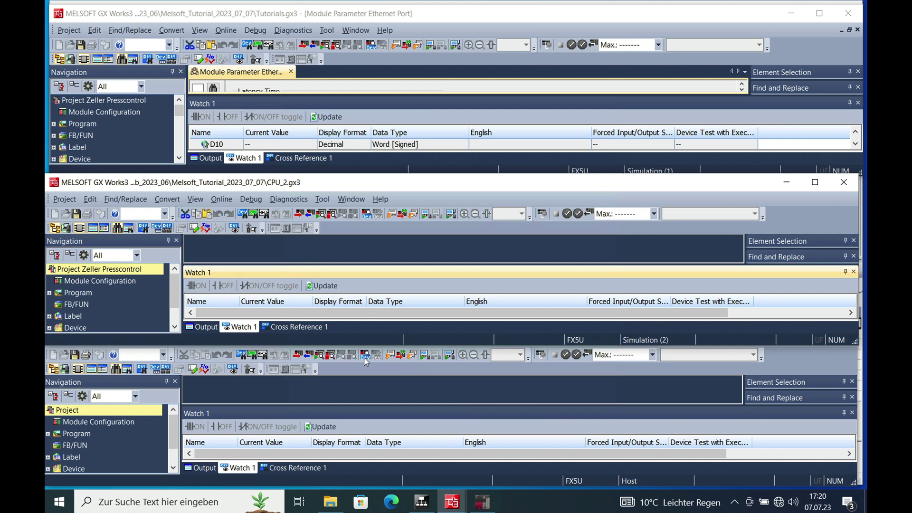
Step: Connect the CPU_3 project to its simulated PLC, Simulation (3)
click(366, 401)
click(250, 340)
mouse_move(280, 354)
mouse_move(458, 382)
click(536, 398)
click(511, 477)
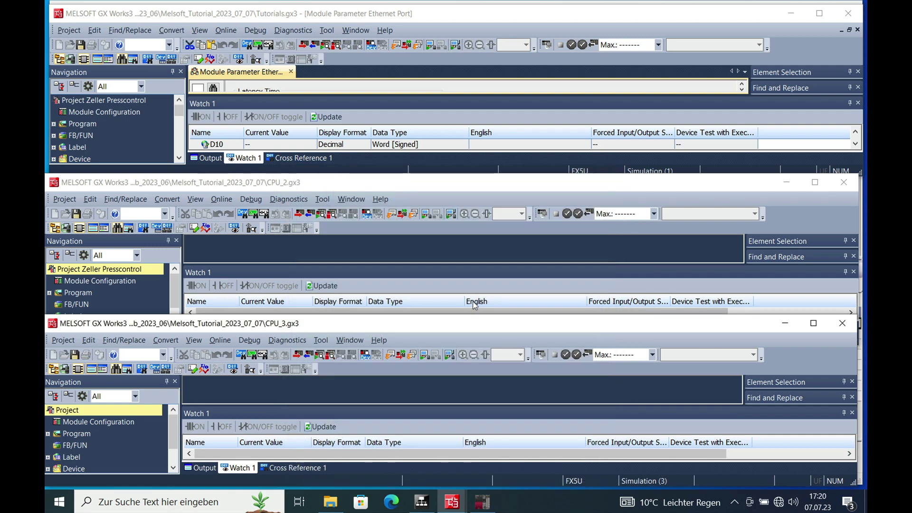
Step: Write the Tutorials parameters and program to its simulated PLC
click(309, 54)
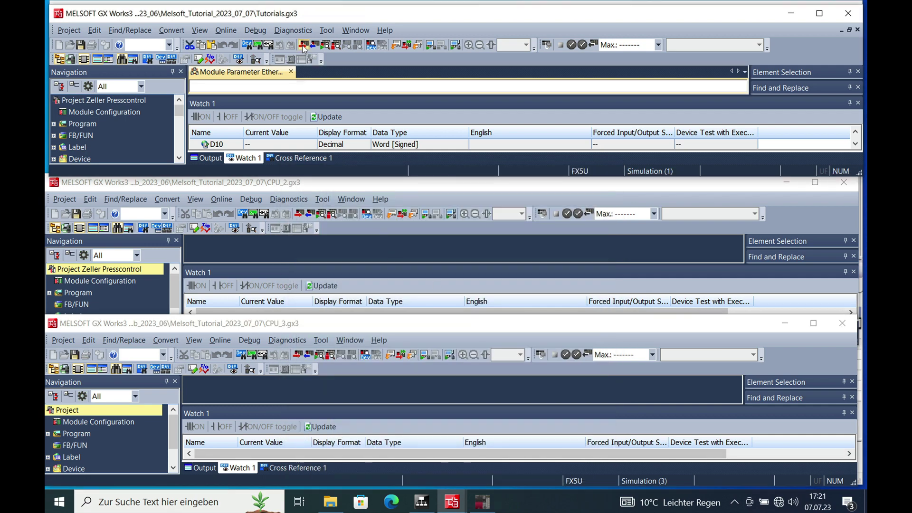
click(306, 47)
click(269, 60)
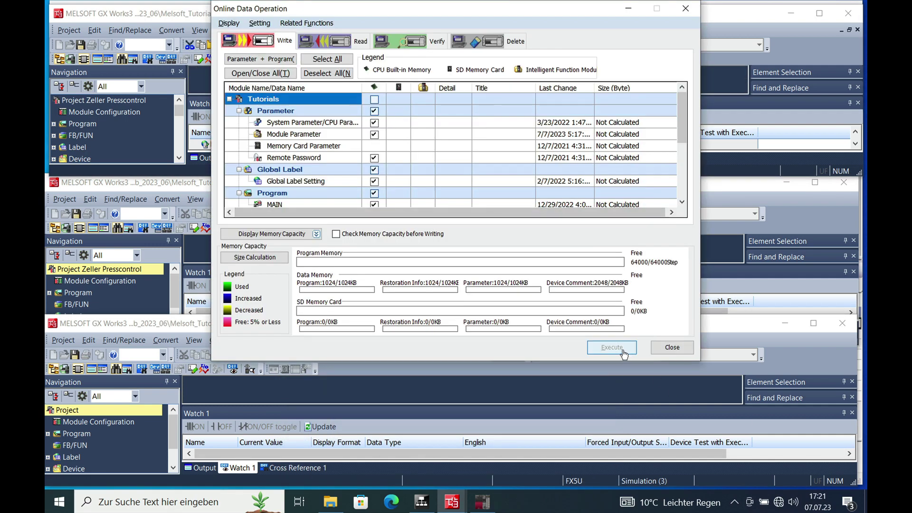
click(618, 348)
click(456, 212)
click(672, 347)
Step: Write the CPU_2 parameters and program to its simulated PLC
click(298, 214)
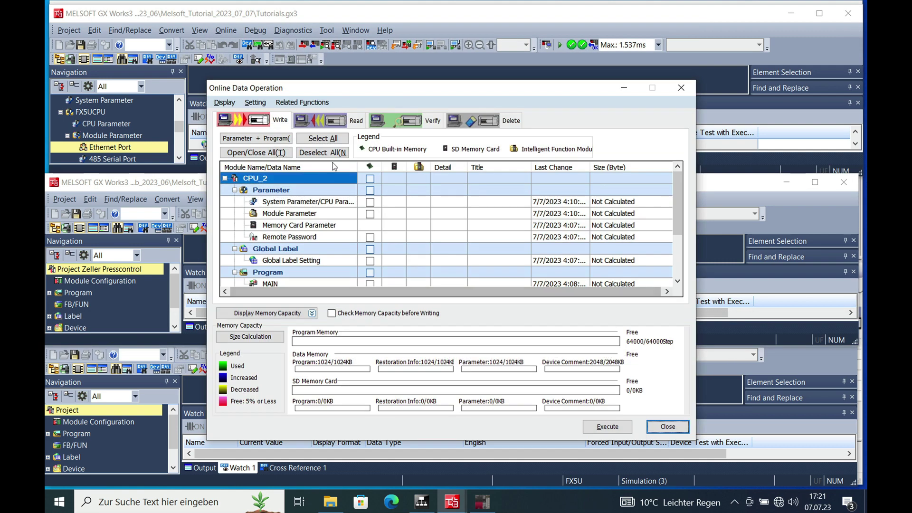
click(256, 138)
click(608, 427)
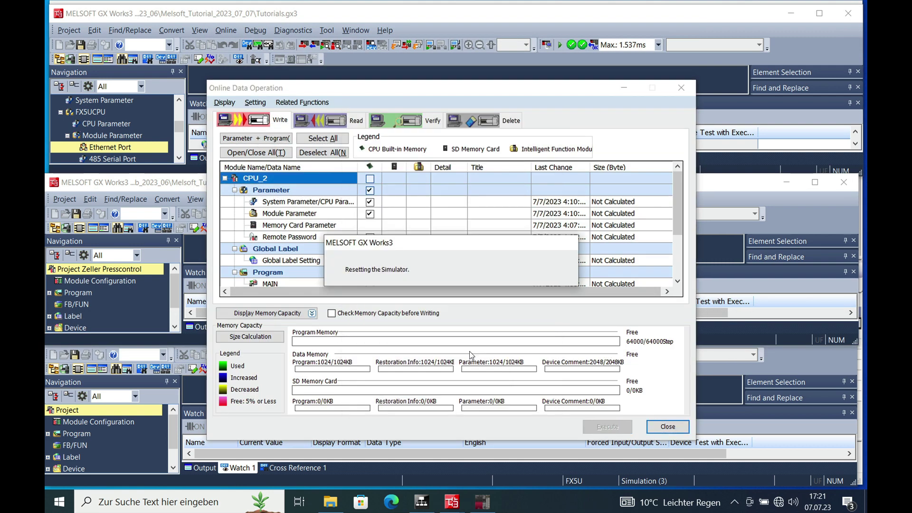
click(442, 291)
click(670, 428)
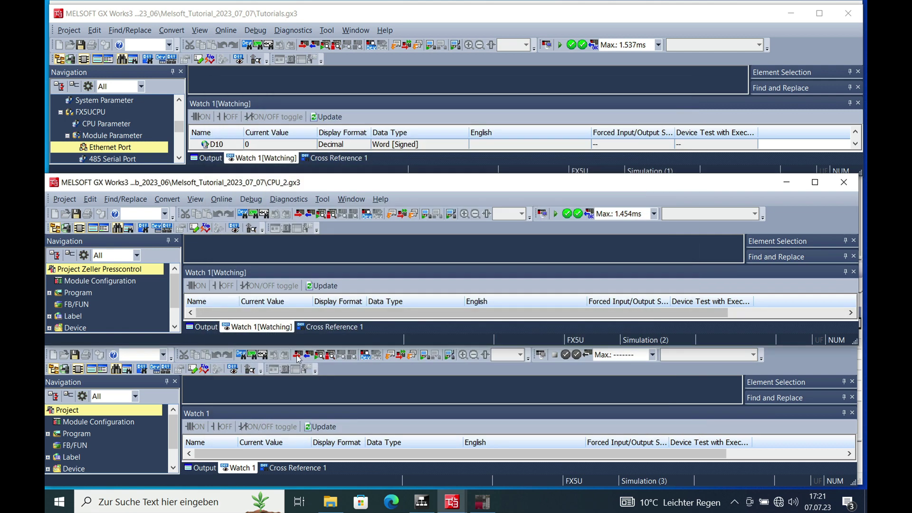
Step: Write the CPU_3 project to its simulated PLC and nudge the CPU_2 window higher
click(297, 355)
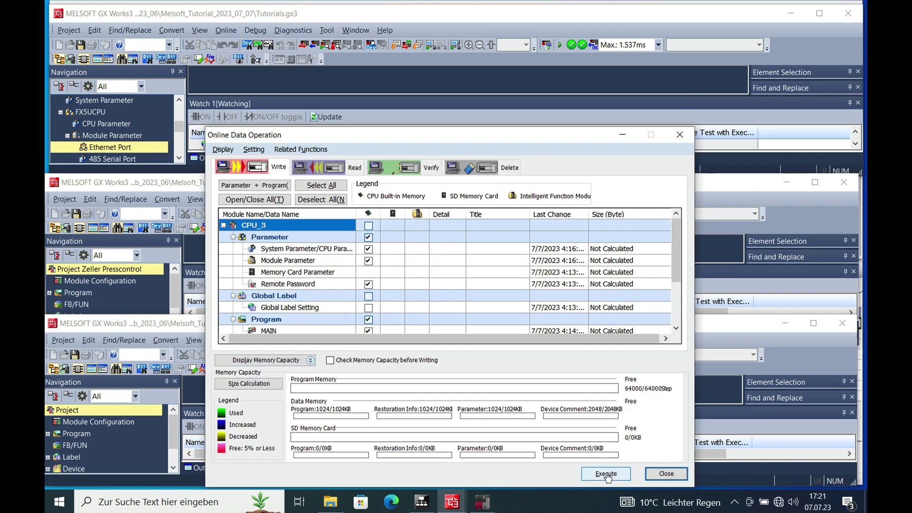
click(607, 475)
click(473, 356)
click(667, 473)
drag(354, 186, 353, 164)
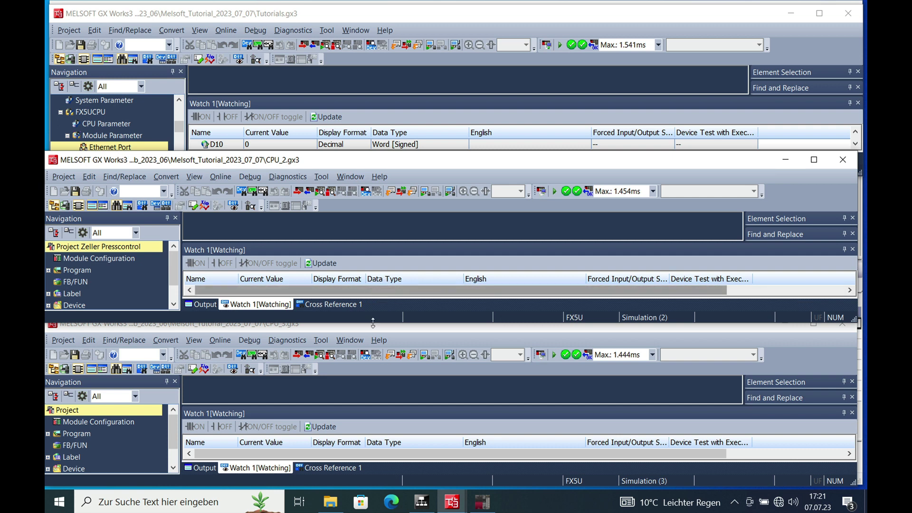
Step: Enter d10 in CPU_2's Watch 1 and resize the CPU_2 and CPU_3 windows to show their watch rows
drag(373, 322, 375, 336)
click(208, 294)
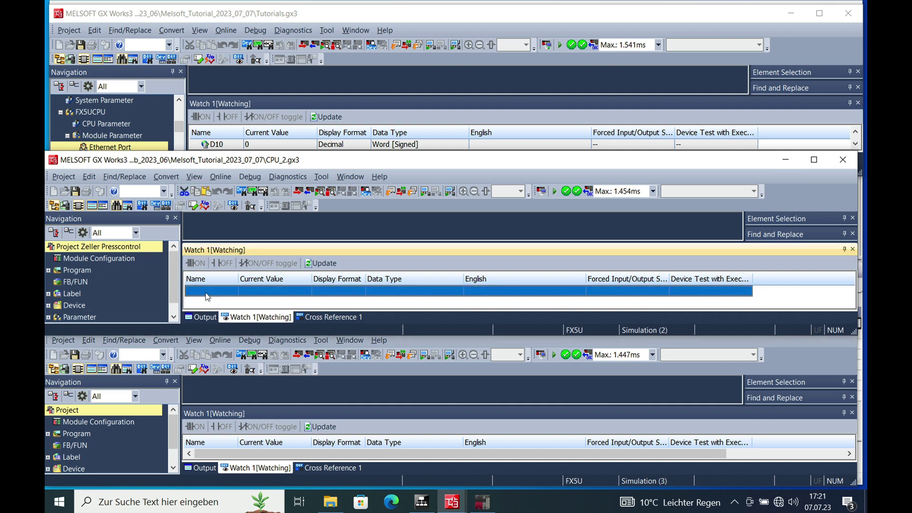
text(d10)
click(249, 400)
drag(326, 326, 327, 310)
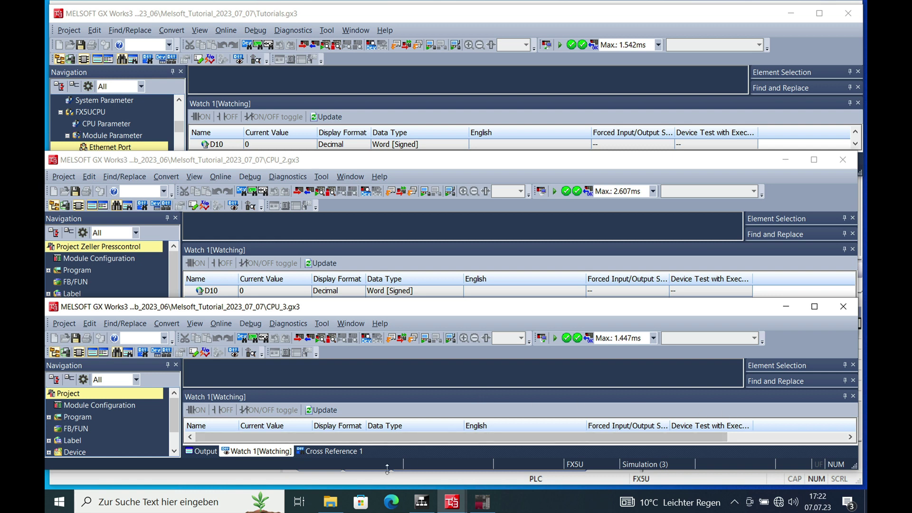
drag(385, 469, 386, 480)
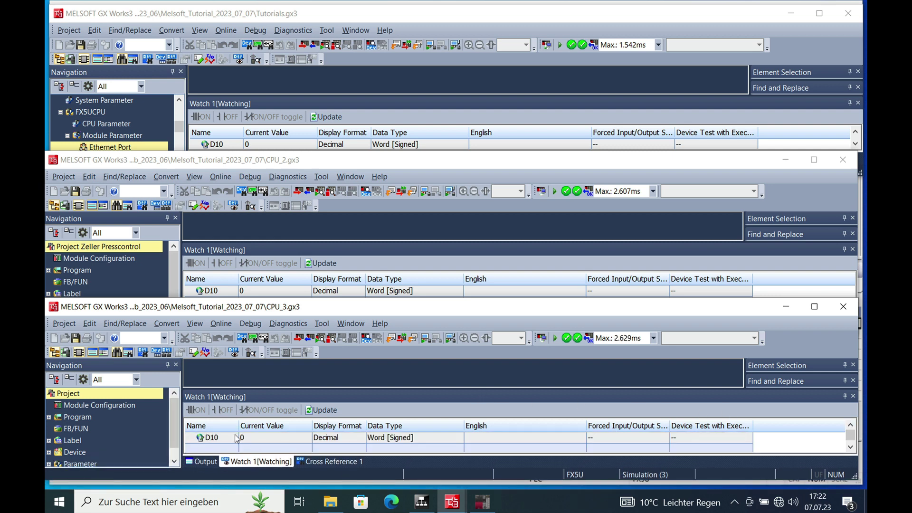
Step: Replace D10's current value 0 with 1234 in the Tutorials Watch 1
double_click(262, 145)
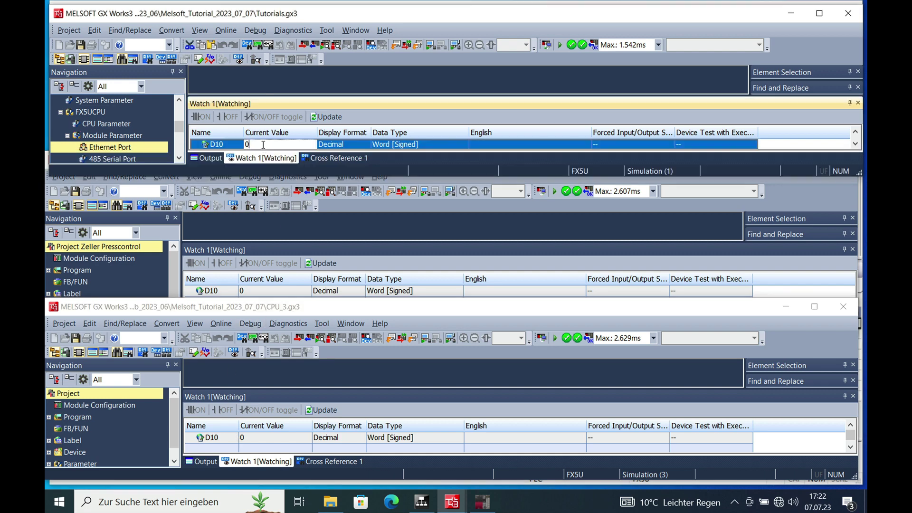
key(BackSpace)
text(1234)
key(Return)
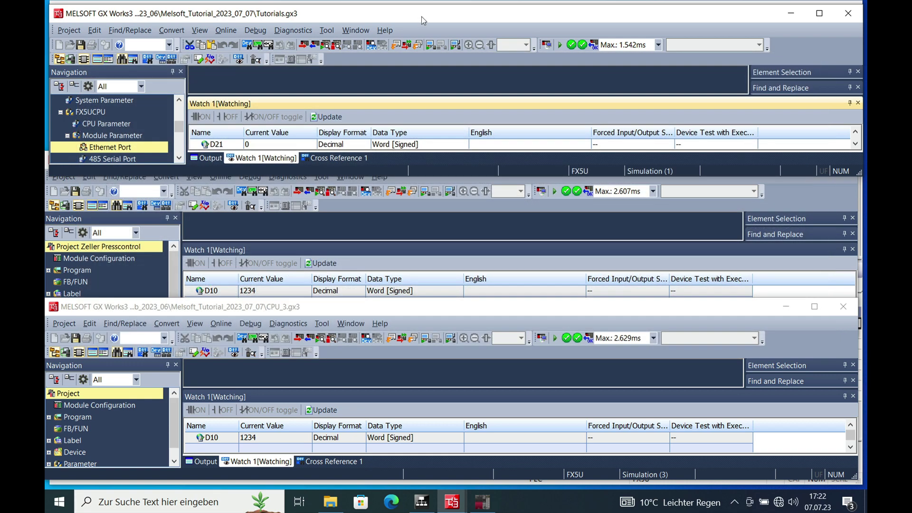
Step: Maximize Tutorials and select Ethernet Port's Application Settings > Simple PLC Communication <Detailed Setting>
double_click(421, 16)
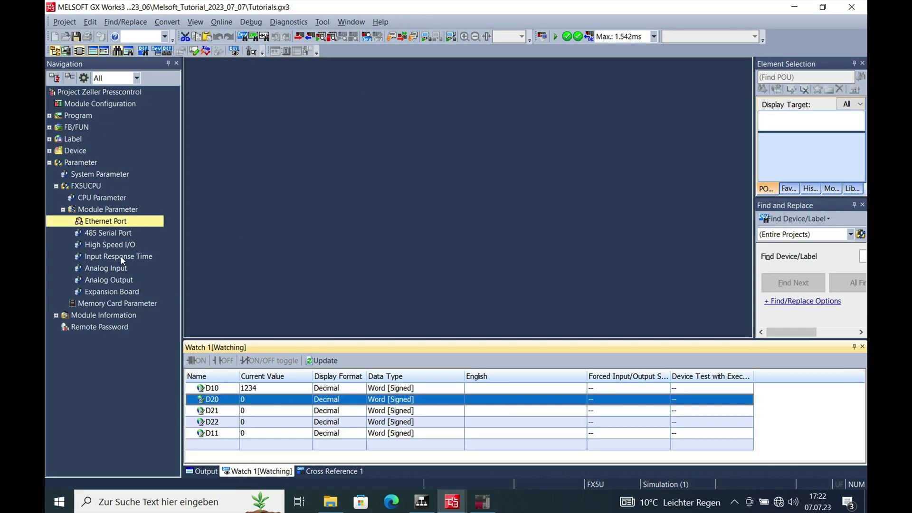
double_click(108, 221)
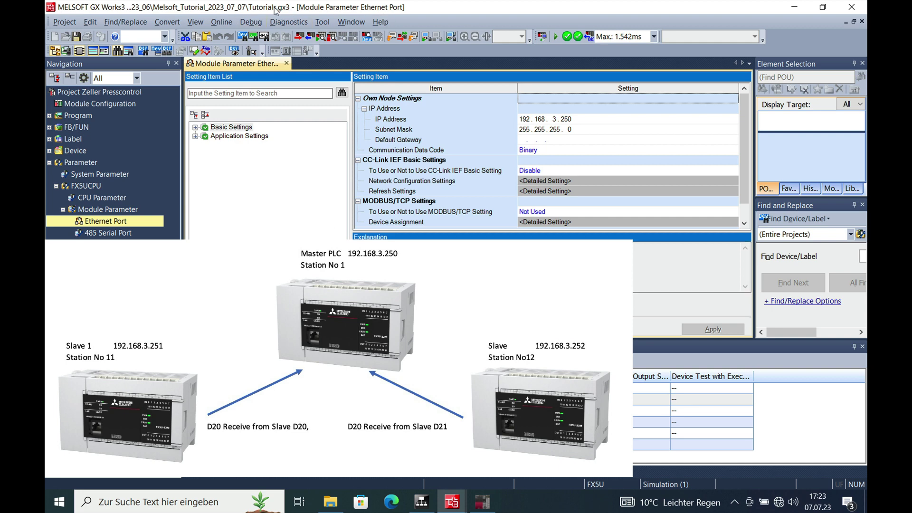
click(237, 137)
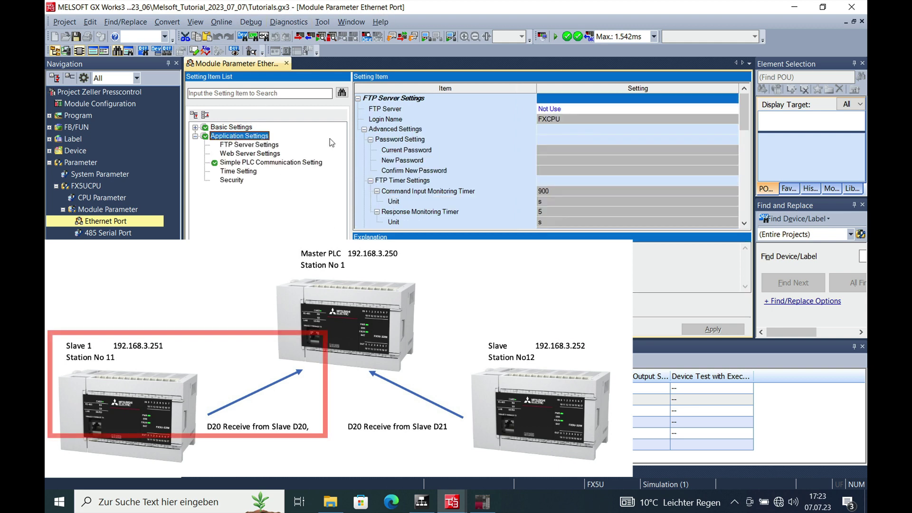
click(290, 163)
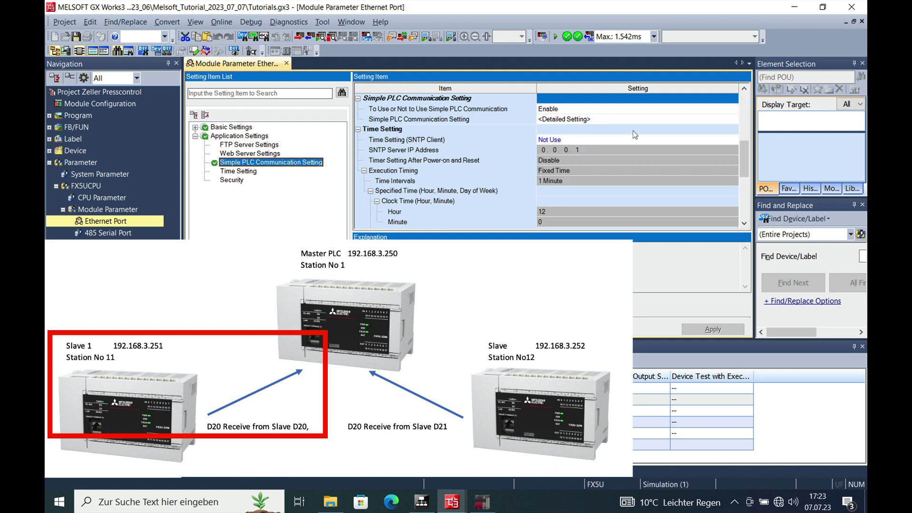
click(606, 118)
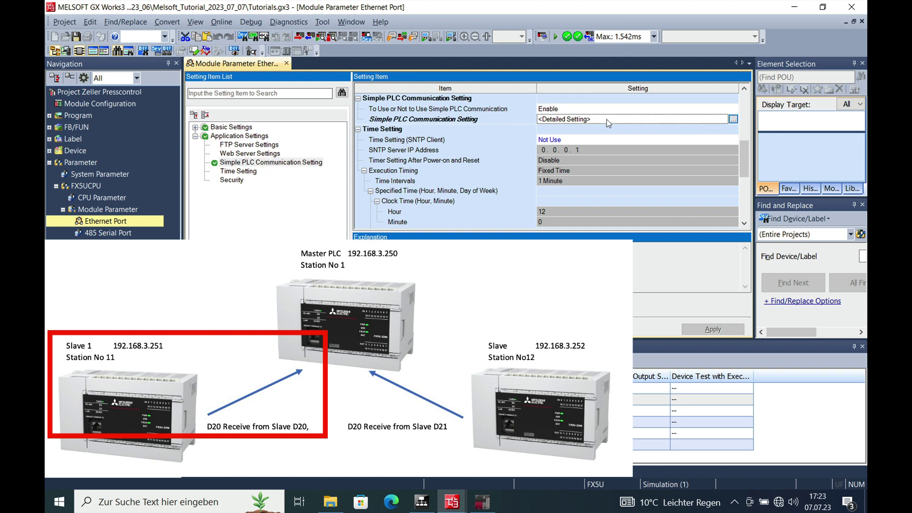
Step: In the detailed settings, make setting 3 a Read communication
double_click(698, 123)
click(418, 192)
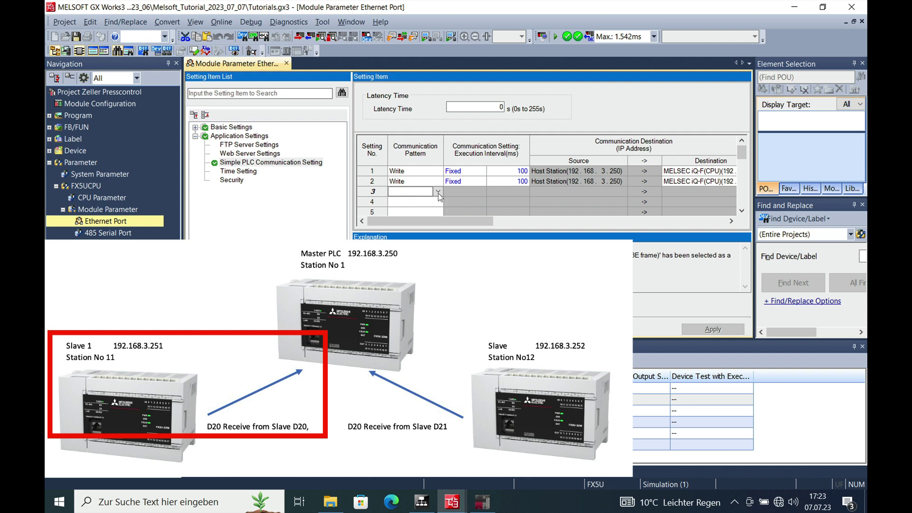
click(438, 192)
click(412, 208)
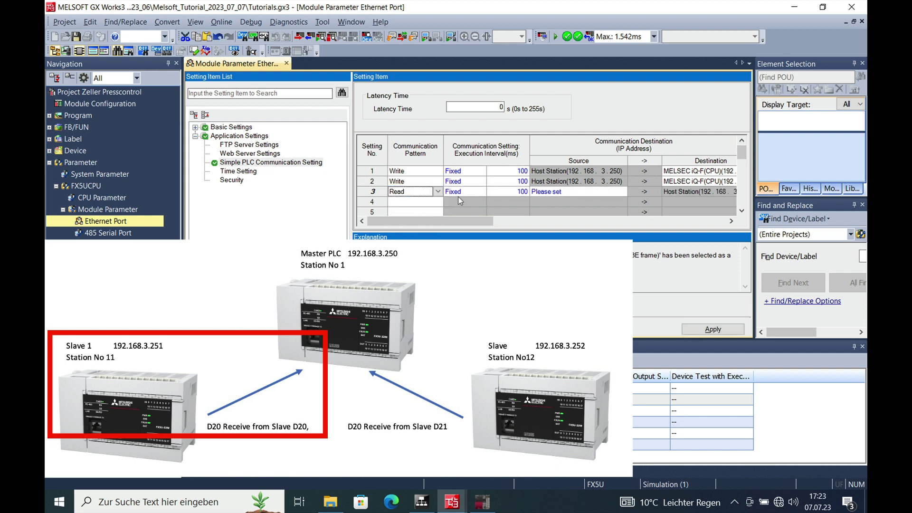
Step: Set setting 3's source to MELSEC iQ-F built-in Ethernet at IP 192.168.3.251
click(571, 191)
double_click(571, 192)
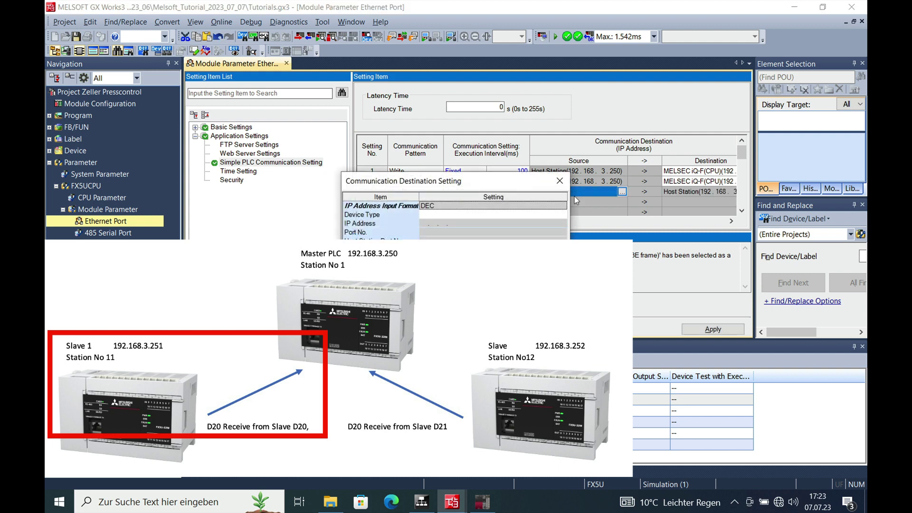
click(499, 215)
click(563, 215)
click(441, 224)
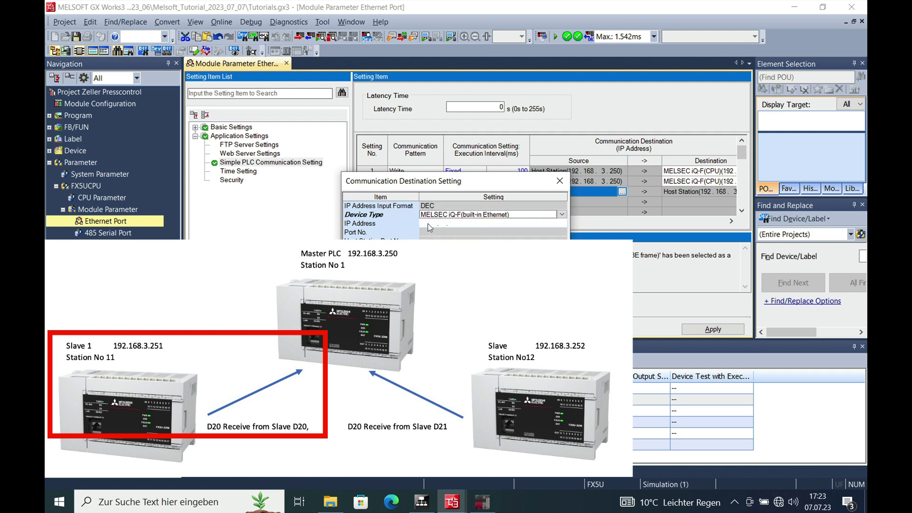
click(427, 225)
text(192 . . .)
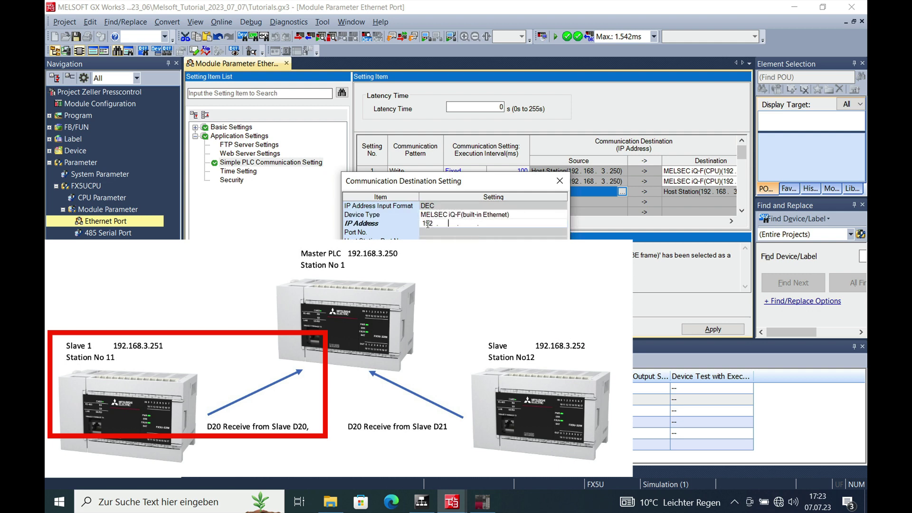
text(1683251)
key(Return)
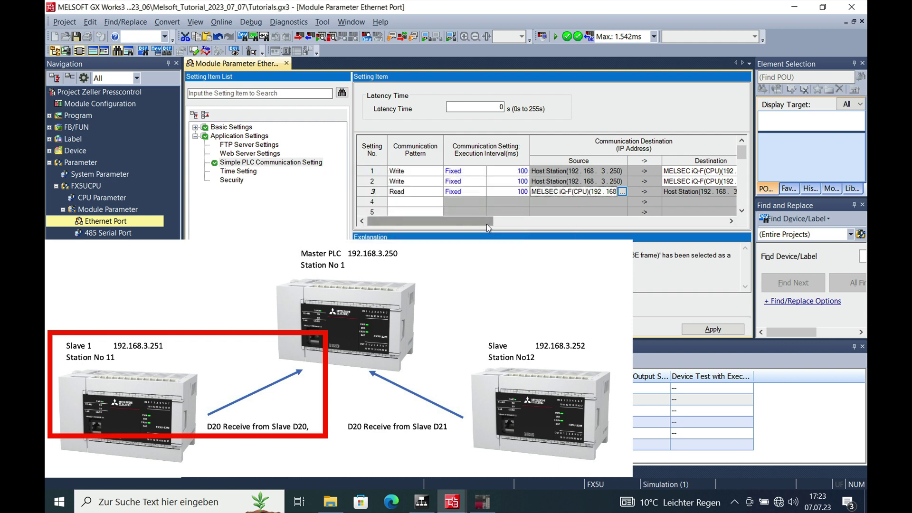
drag(486, 223, 652, 222)
Step: Set setting 3's word source device to D20 through D20, correcting a wrong end value
click(540, 192)
text(D)
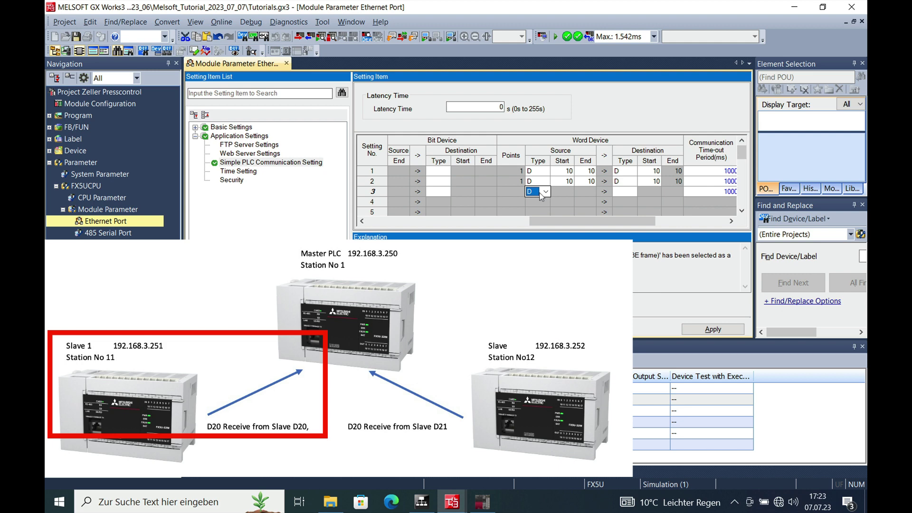
key(Tab)
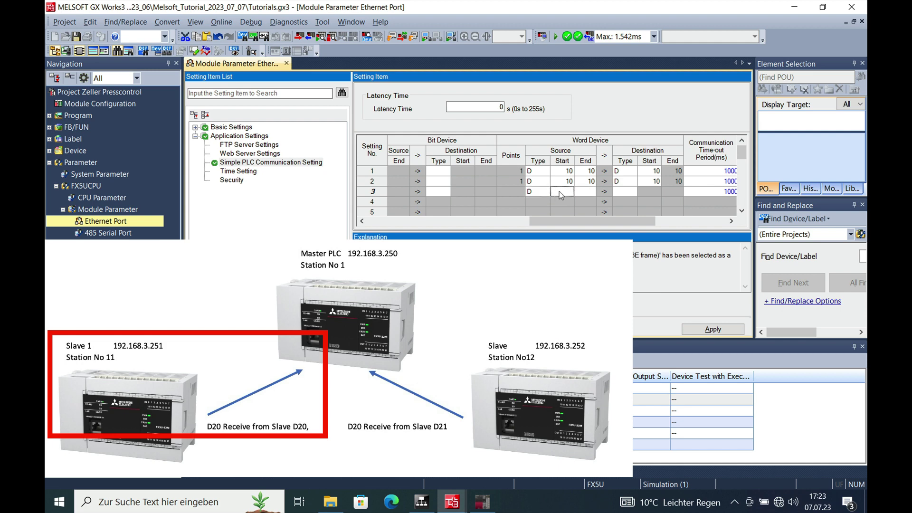
text(20)
key(Tab)
text(00)
key(Tab)
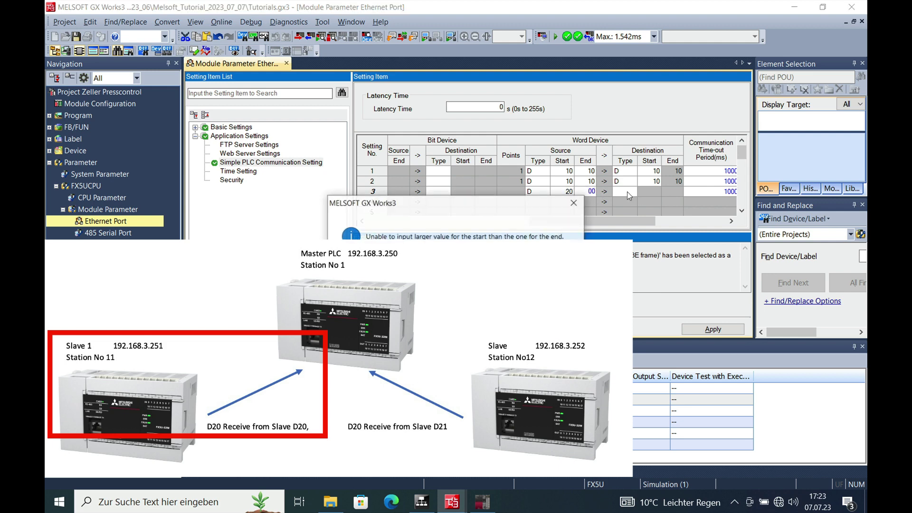
key(Return)
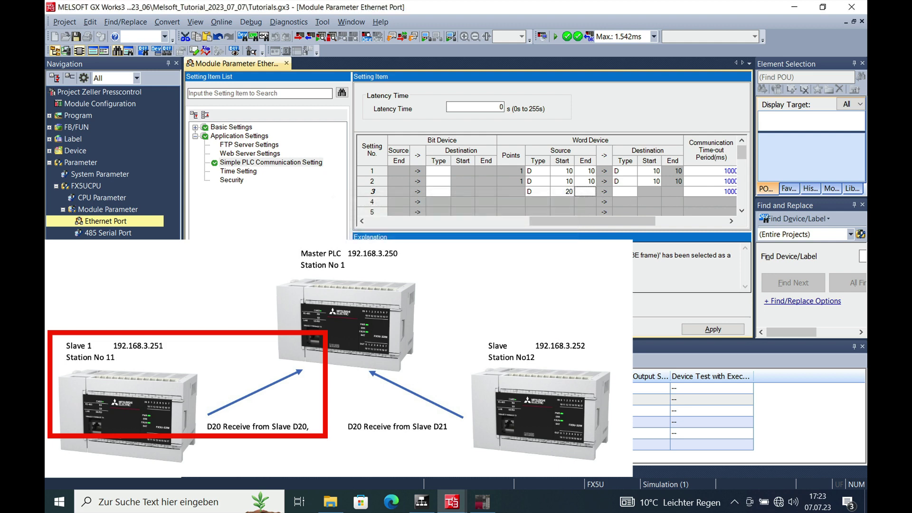
text(10)
key(BackSpace)
key(BackSpace)
text(20)
Step: Set setting 3's destination to device D starting at D20
click(632, 191)
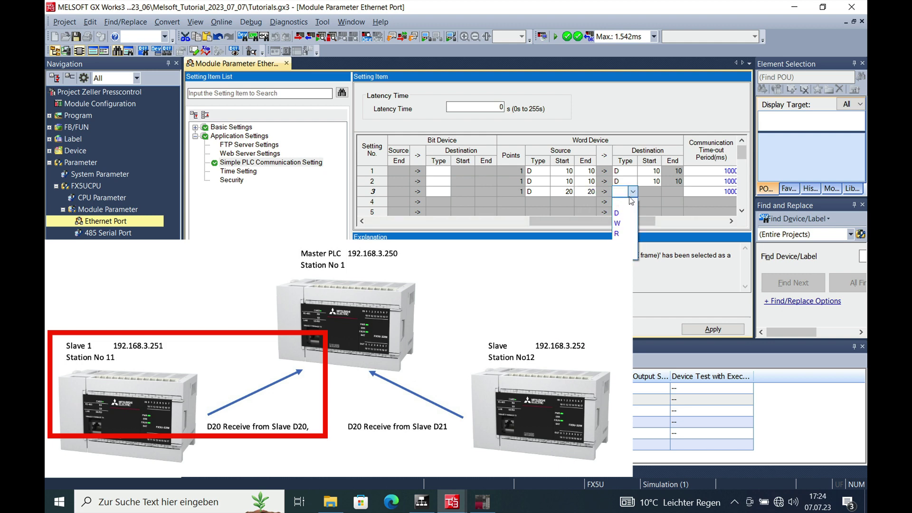
click(622, 213)
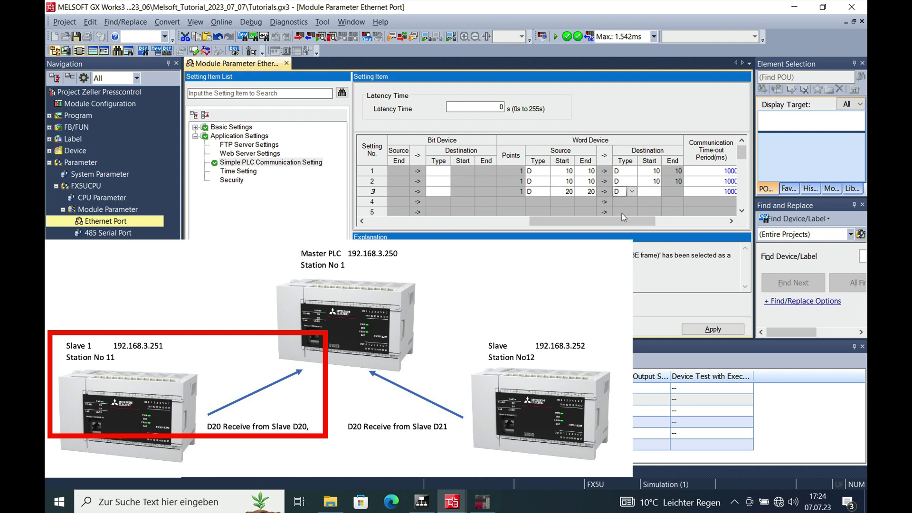
click(649, 191)
text(20)
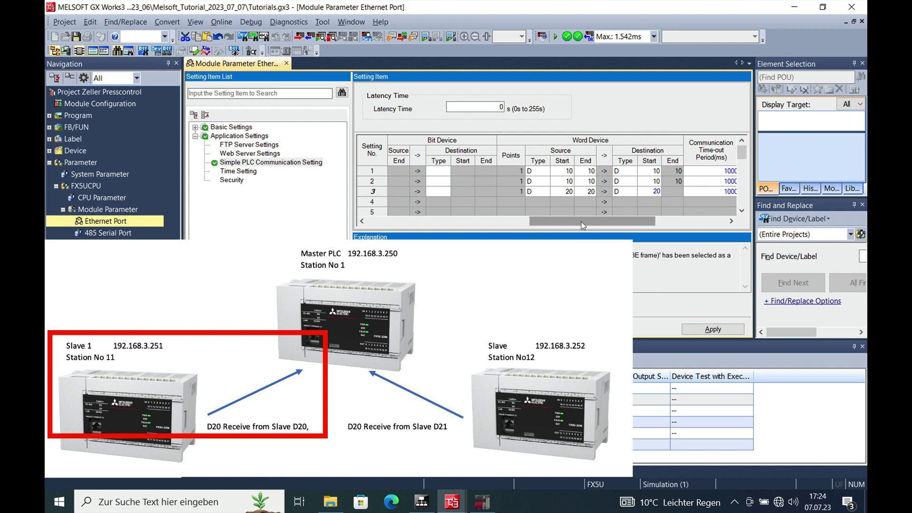
drag(581, 222, 361, 222)
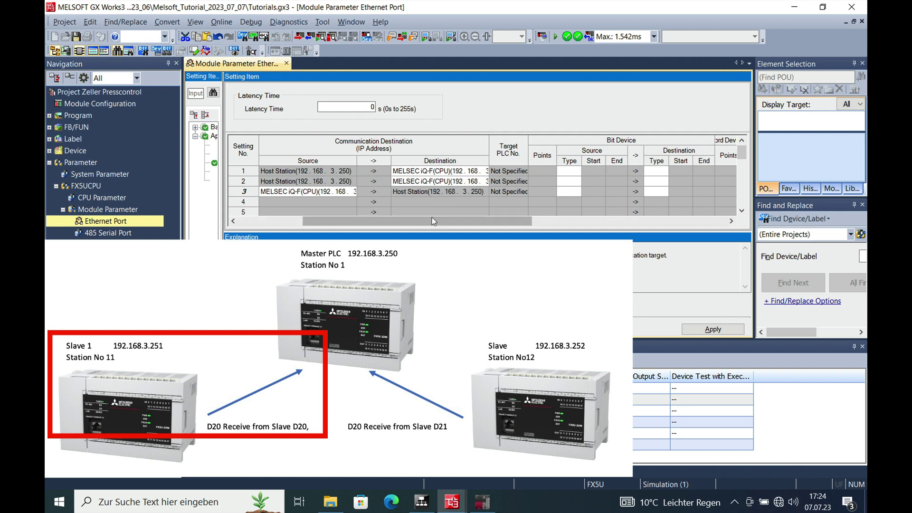
drag(424, 221, 361, 223)
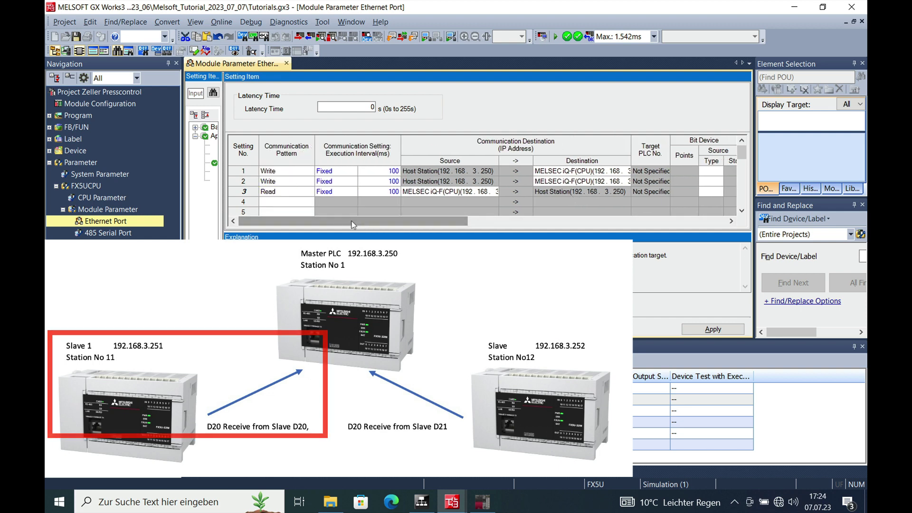
Step: Make setting 4 a Read from MELSEC iQ-F built-in Ethernet at 192.168.3.252
click(313, 201)
click(309, 201)
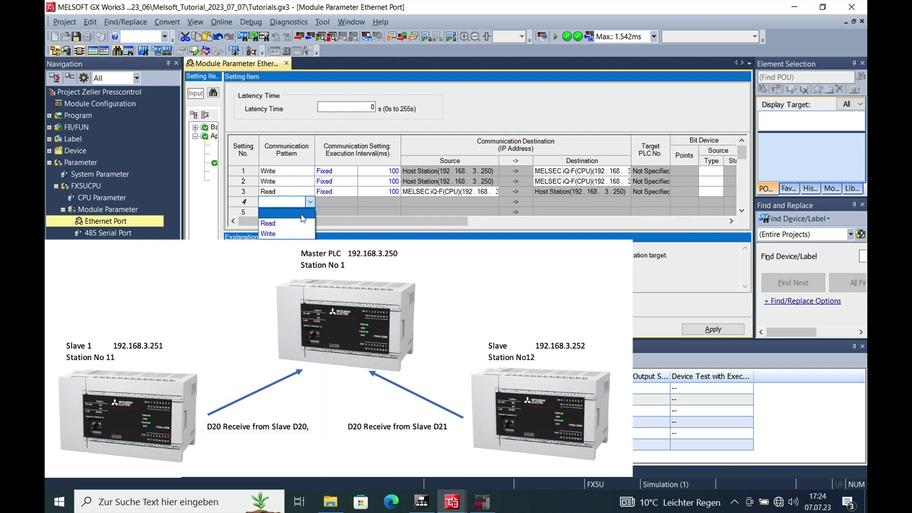
click(292, 224)
click(434, 203)
click(495, 202)
click(452, 215)
click(563, 214)
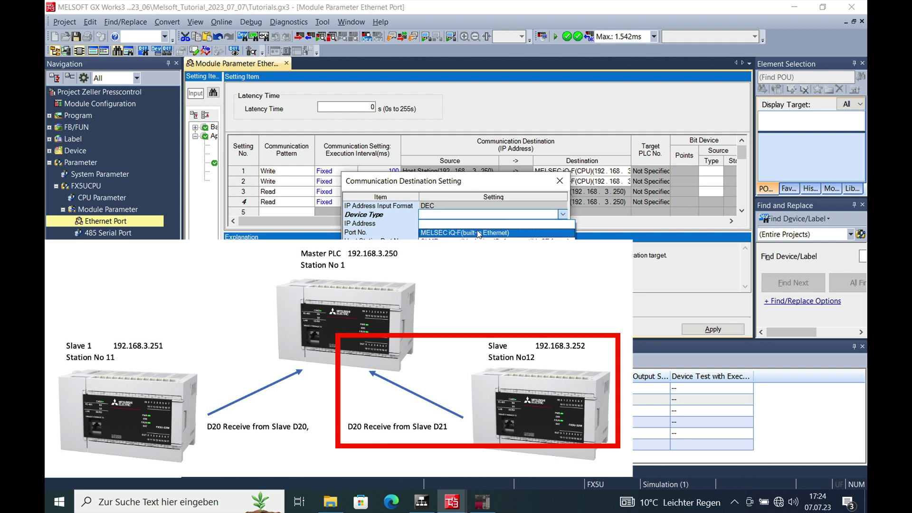
click(449, 232)
click(421, 224)
text(192 . . .)
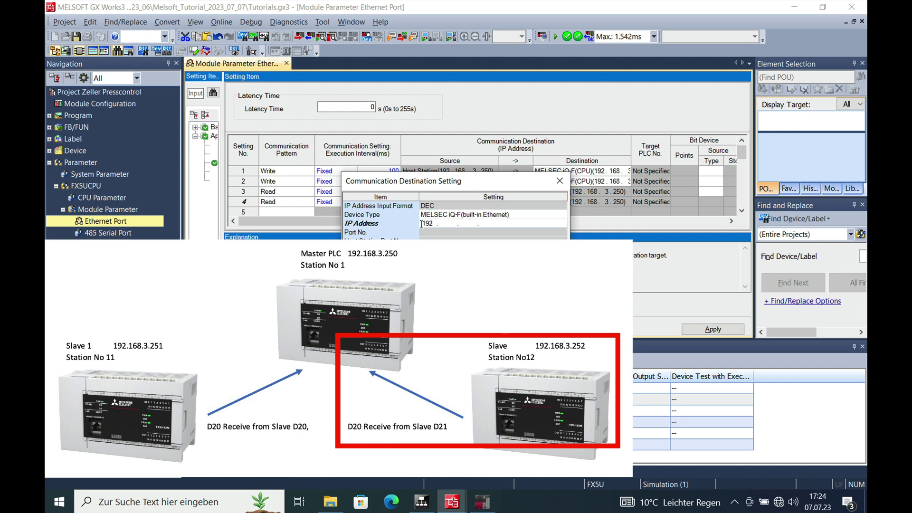
text(16)
text(8)
text(3)
text(1)
text(252)
key(Return)
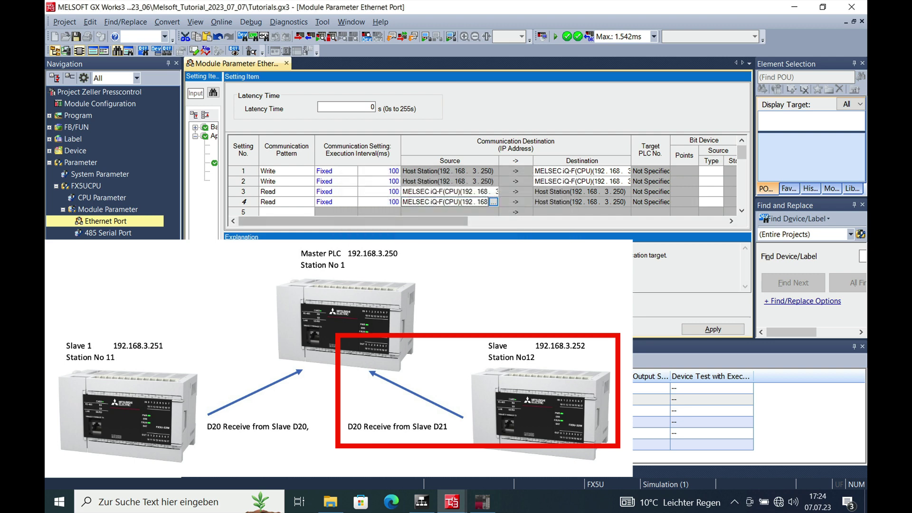
drag(463, 224, 654, 224)
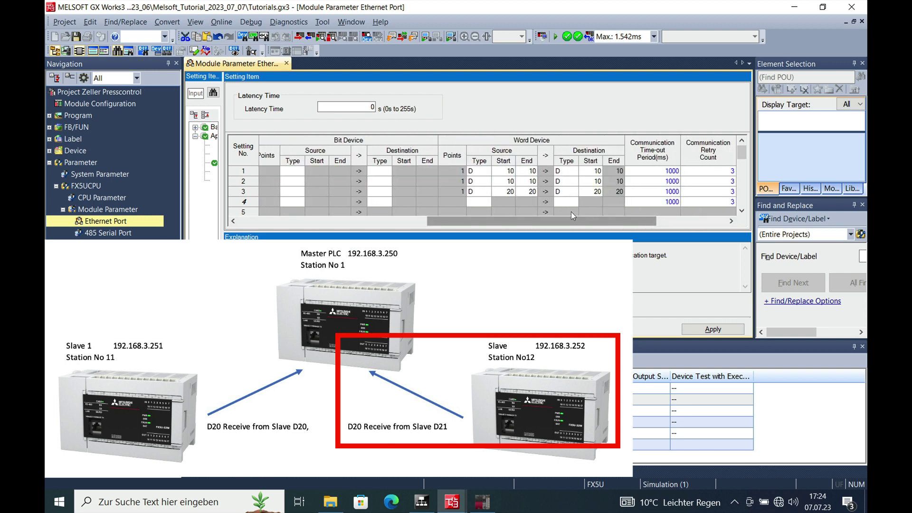
Step: Set setting 4's word source device to D20 through D20
click(478, 204)
click(487, 202)
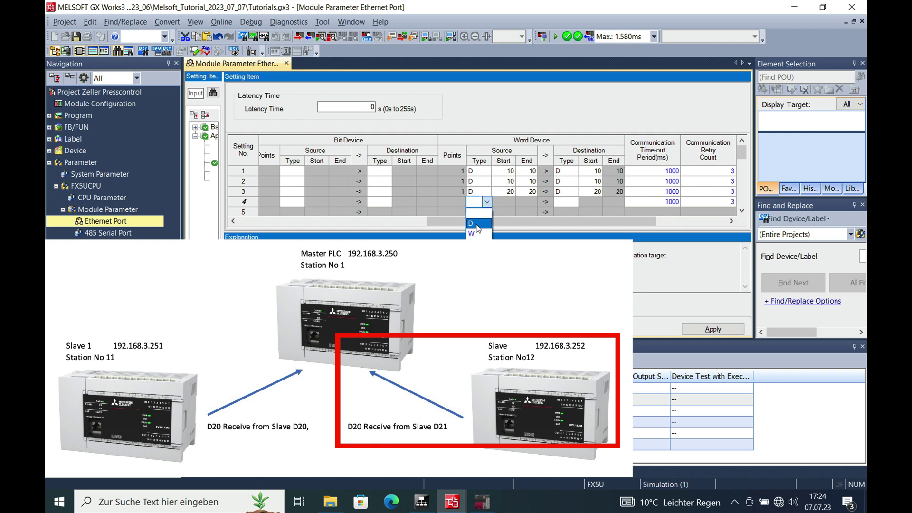
click(480, 228)
click(506, 202)
text(20)
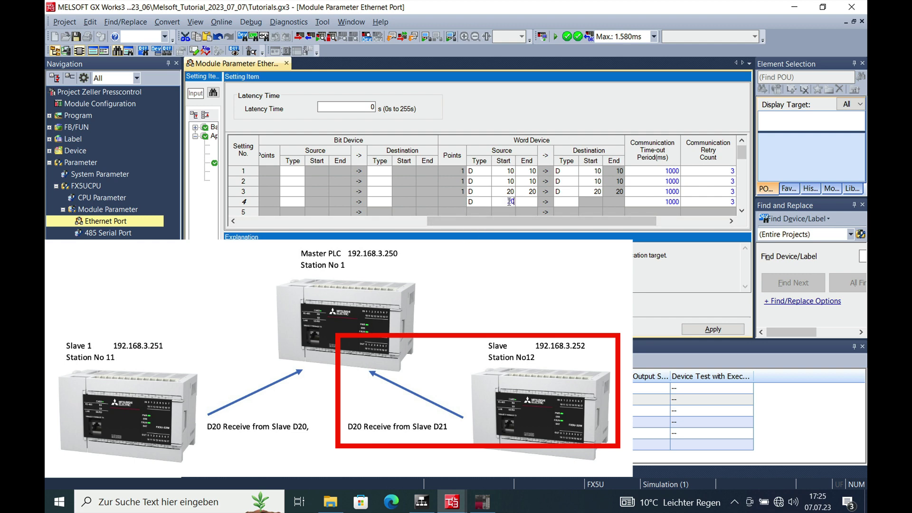
click(535, 202)
text(20)
click(558, 202)
Step: Set setting 4's destination type to D and begin entering start D21
click(574, 204)
click(566, 224)
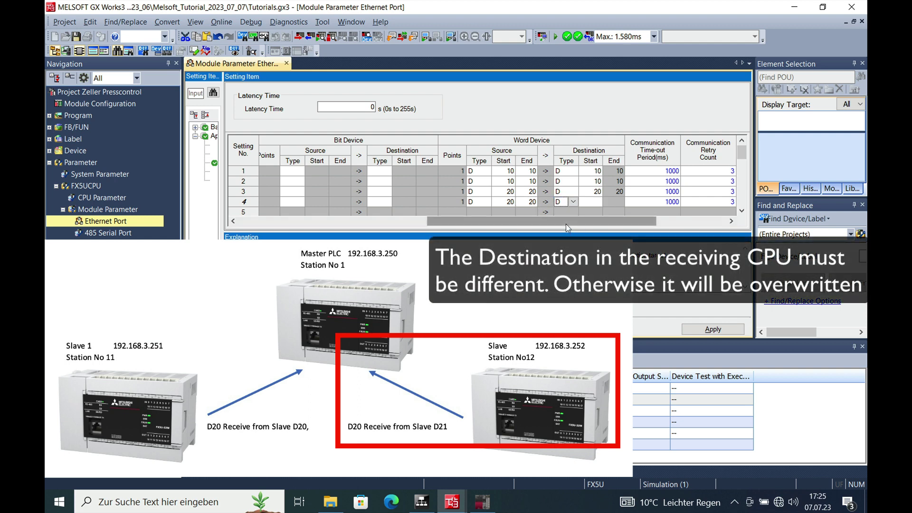
click(591, 204)
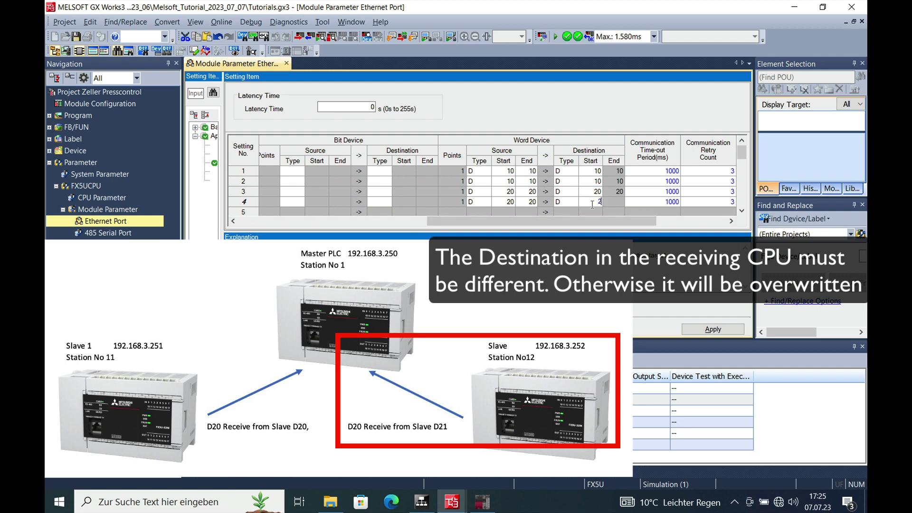
text(1)
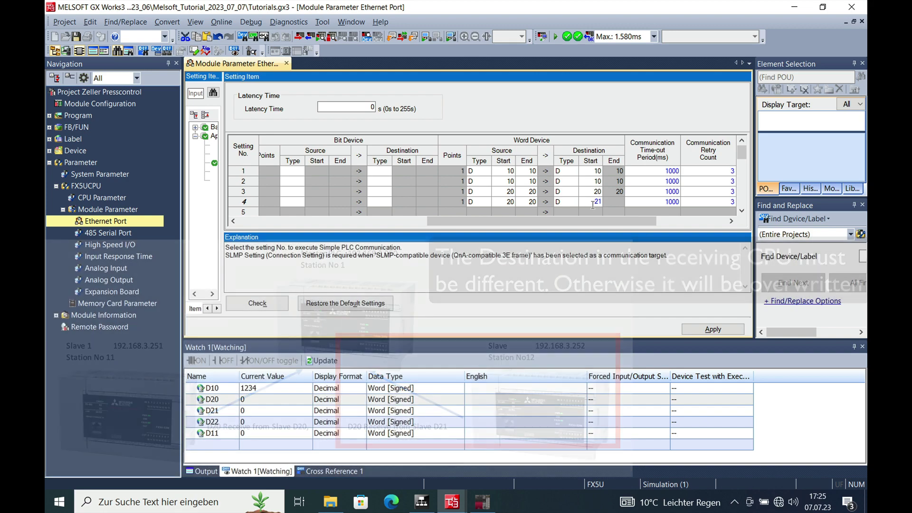
Step: Check the Simple PLC Communication settings for errors and apply them
click(273, 304)
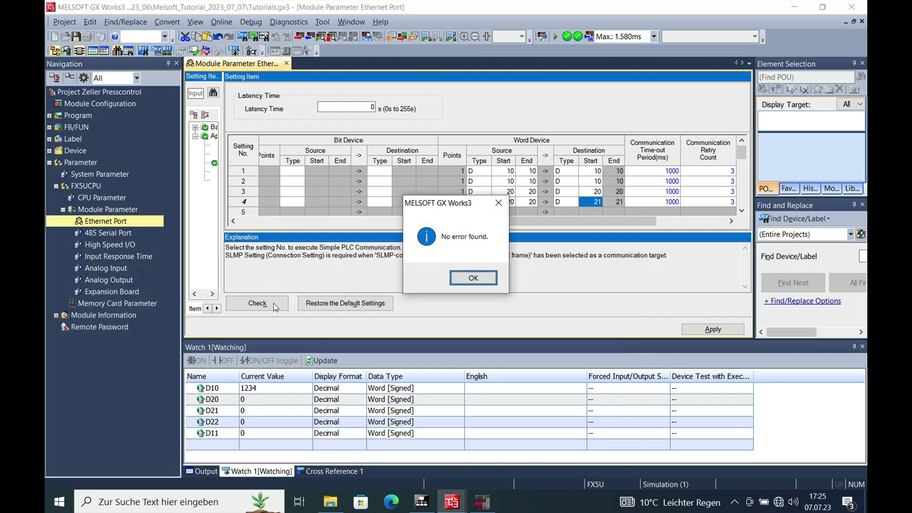
click(486, 280)
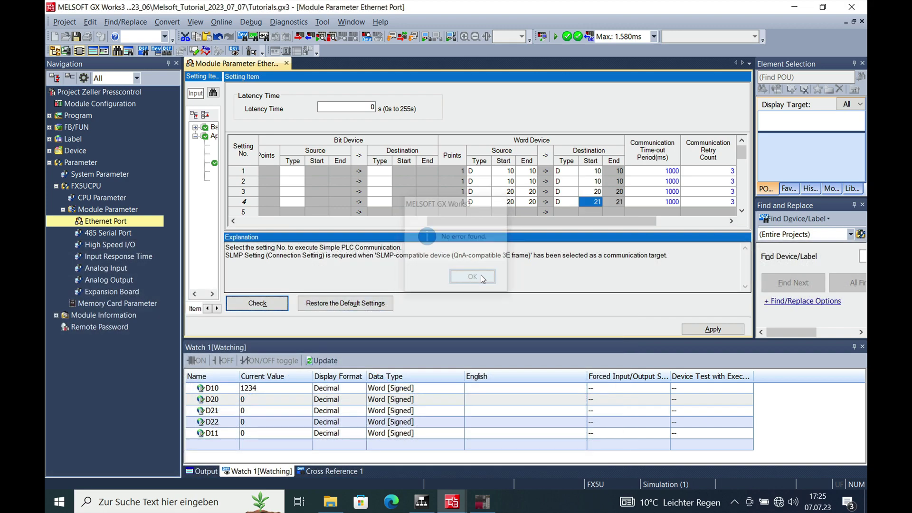
click(713, 328)
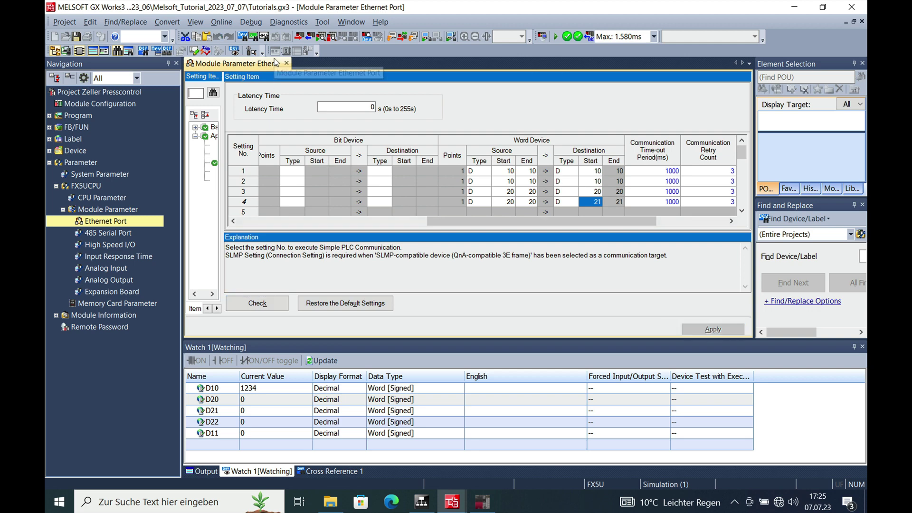
Step: Write the updated project to the simulated FX5U CPU
click(299, 38)
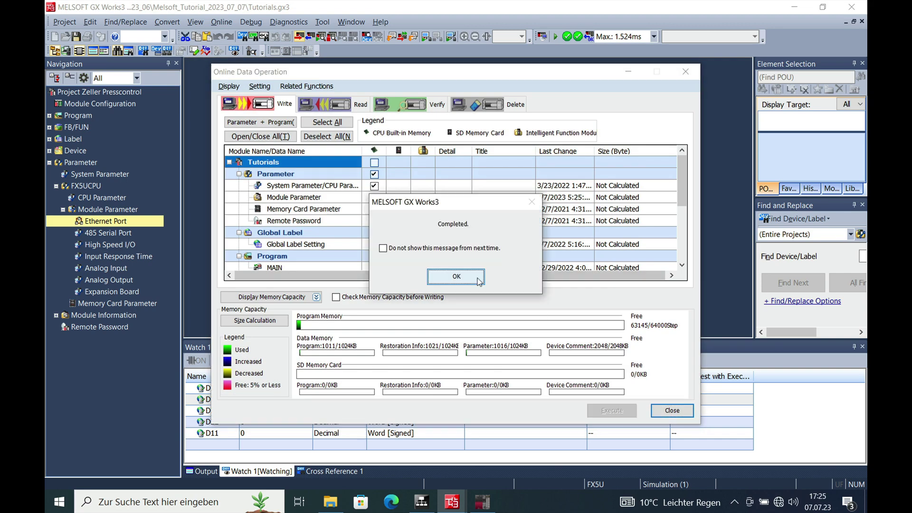
click(464, 276)
click(673, 411)
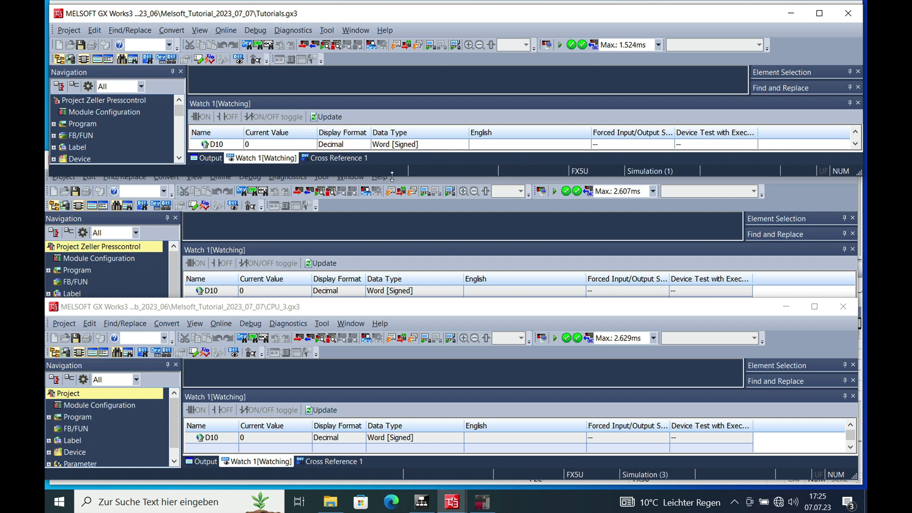
Step: Resize the overlapping windows and add D20 to CPU_2's Watch 1 list
drag(392, 176, 394, 214)
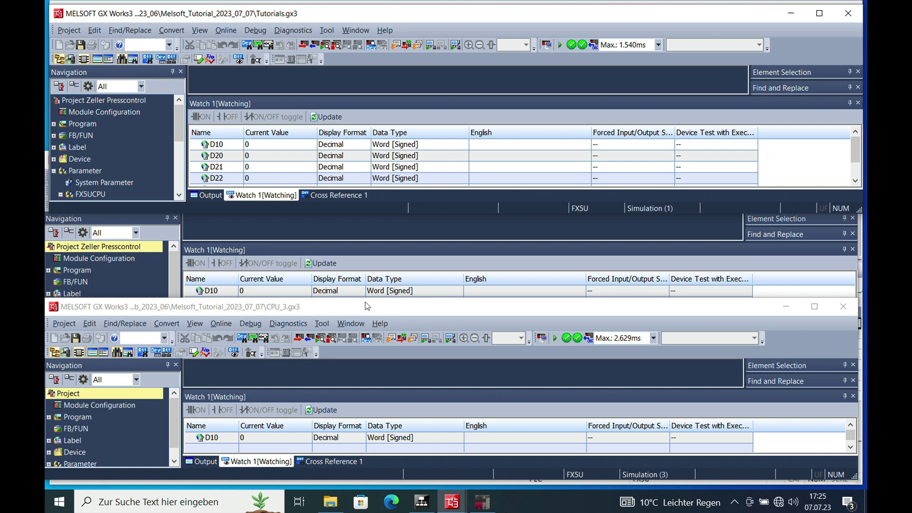
drag(366, 303, 365, 309)
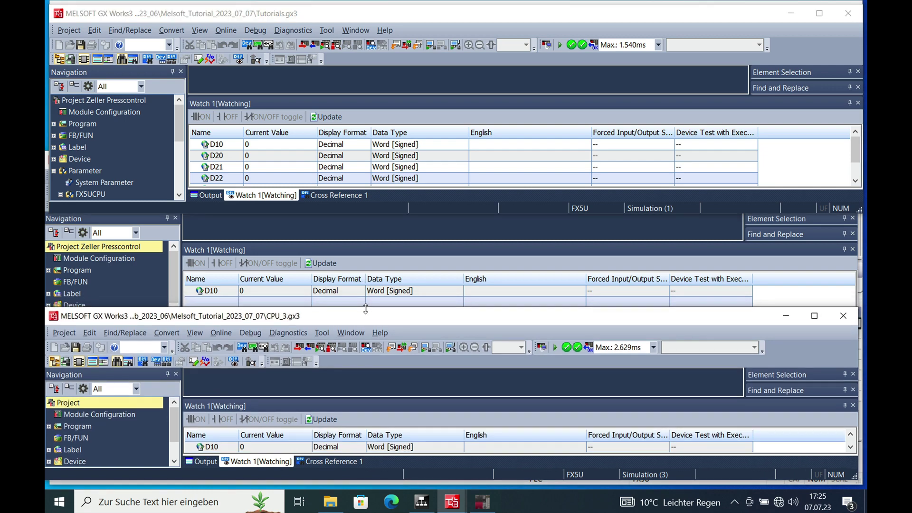
click(219, 301)
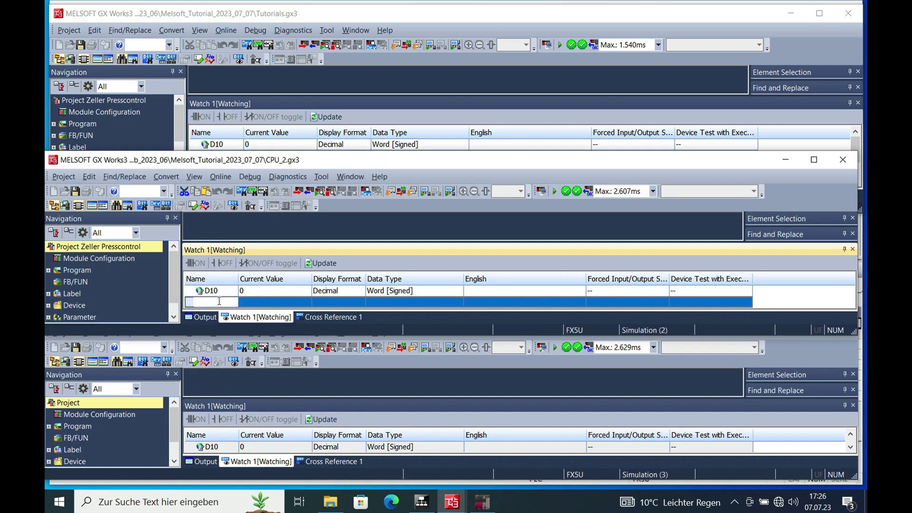
text(d20)
key(Return)
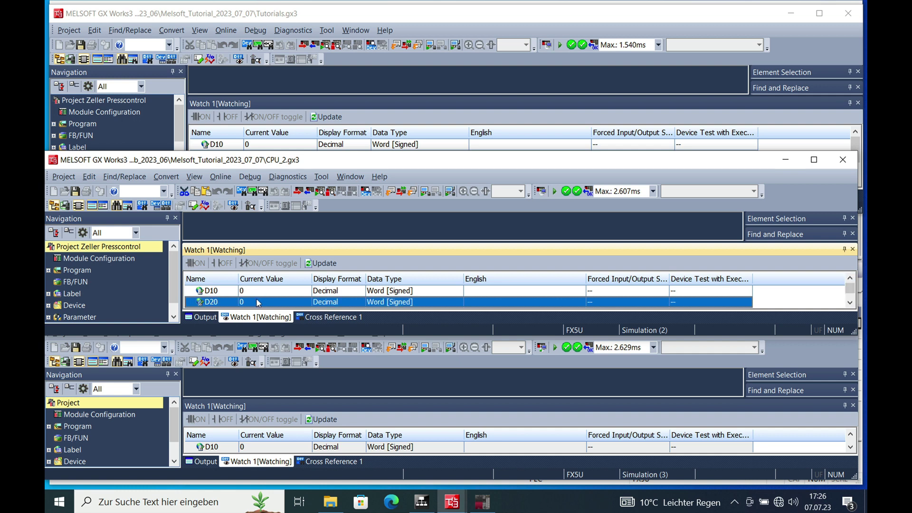
Step: Set CPU_2's watched D20 current value to 12222
click(258, 302)
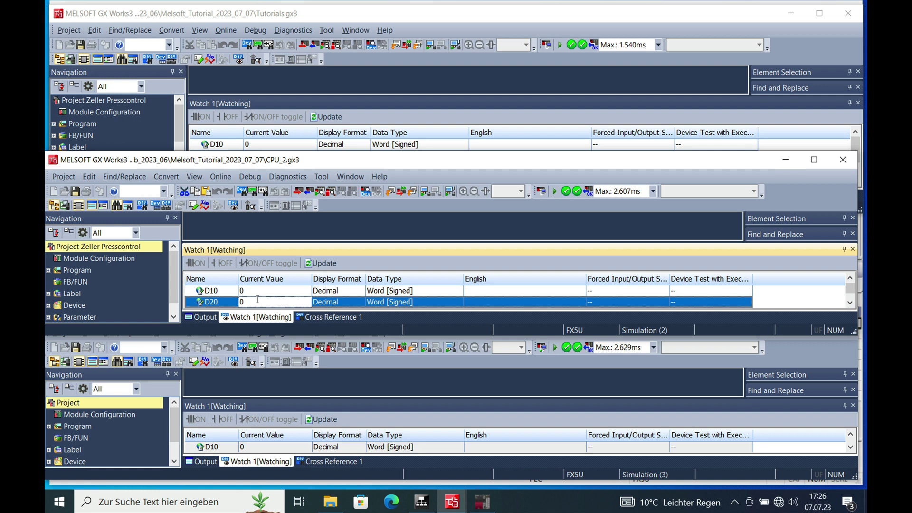
key(BackSpace)
text(666)
click(407, 20)
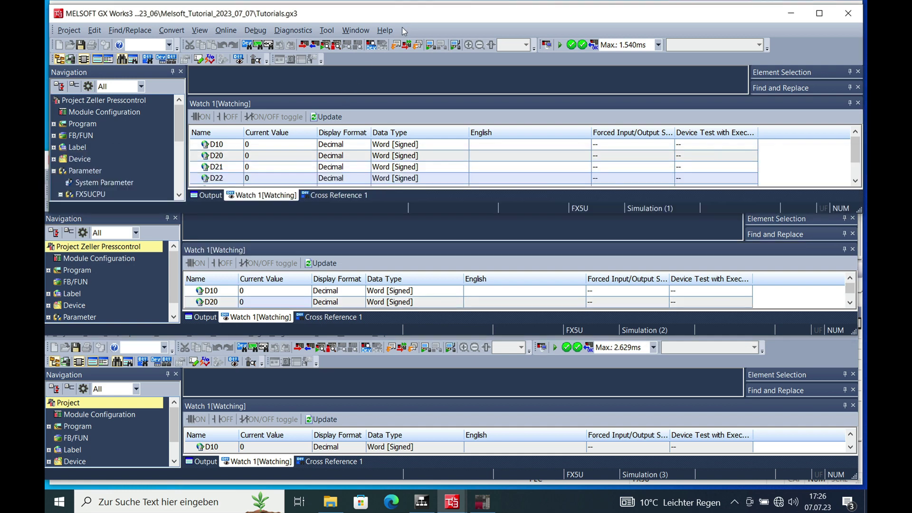
click(259, 304)
drag(362, 159, 371, 187)
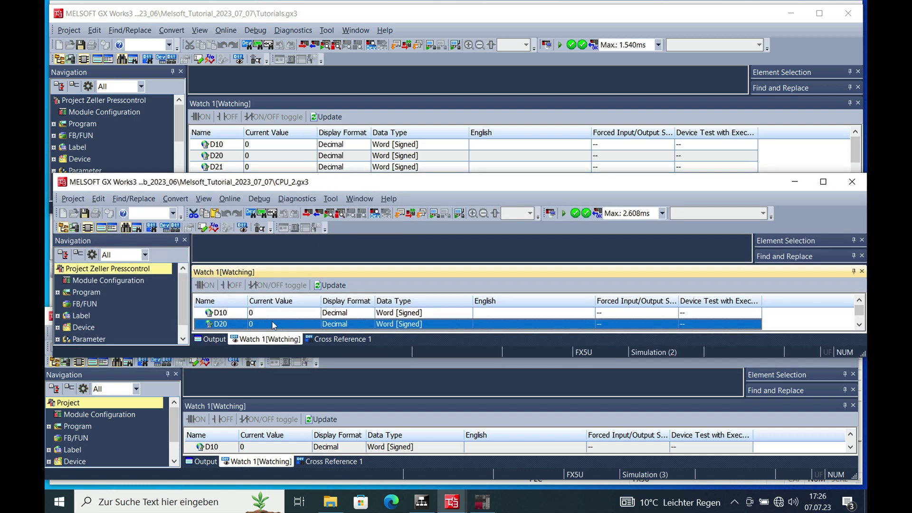
double_click(274, 325)
text(12222)
key(Return)
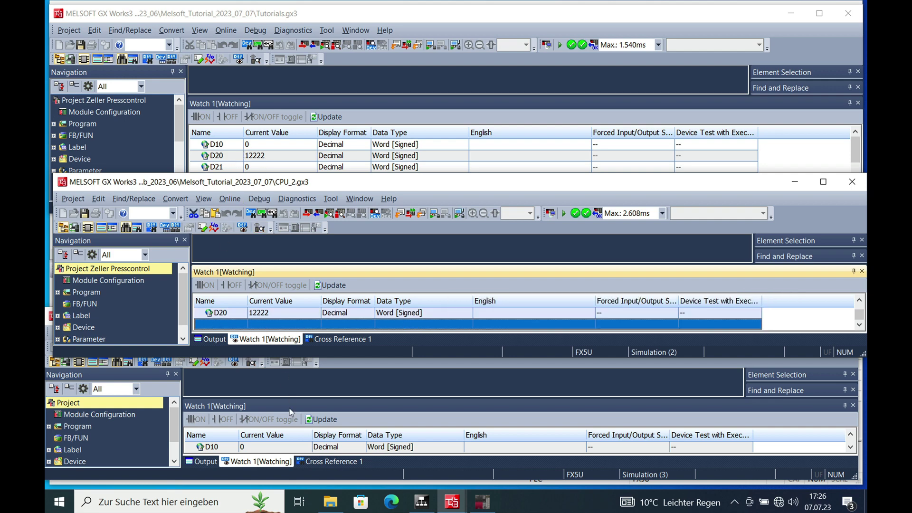
Step: Move and enlarge the CPU_3 window, then add D20 to its Watch 1 list
click(278, 391)
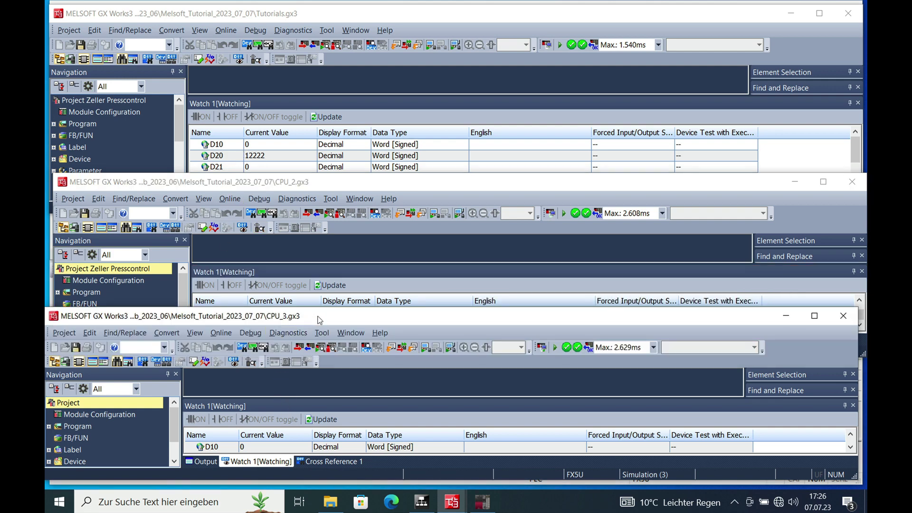
drag(319, 317, 321, 270)
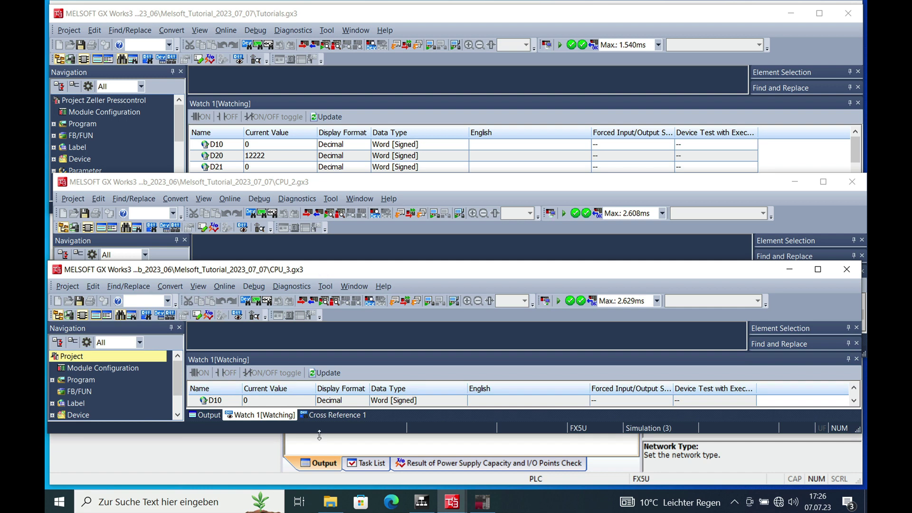
drag(318, 435, 318, 461)
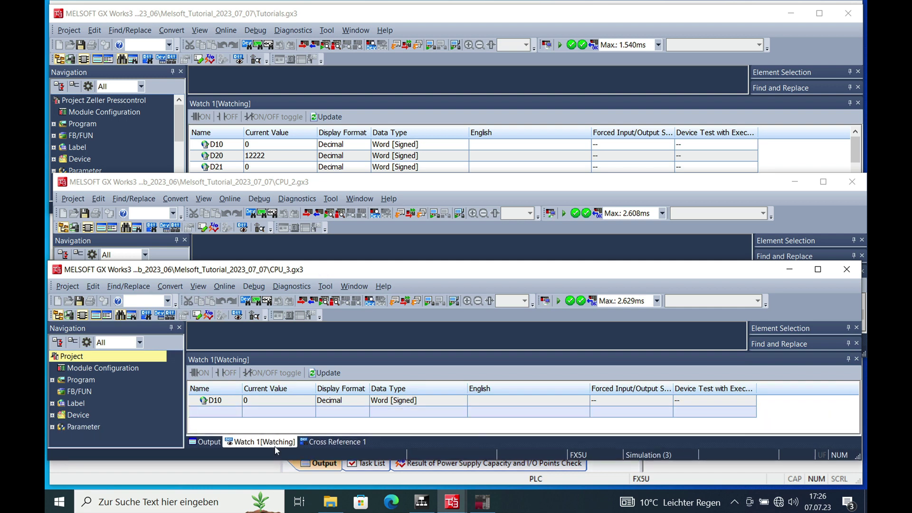
click(212, 411)
text(d20)
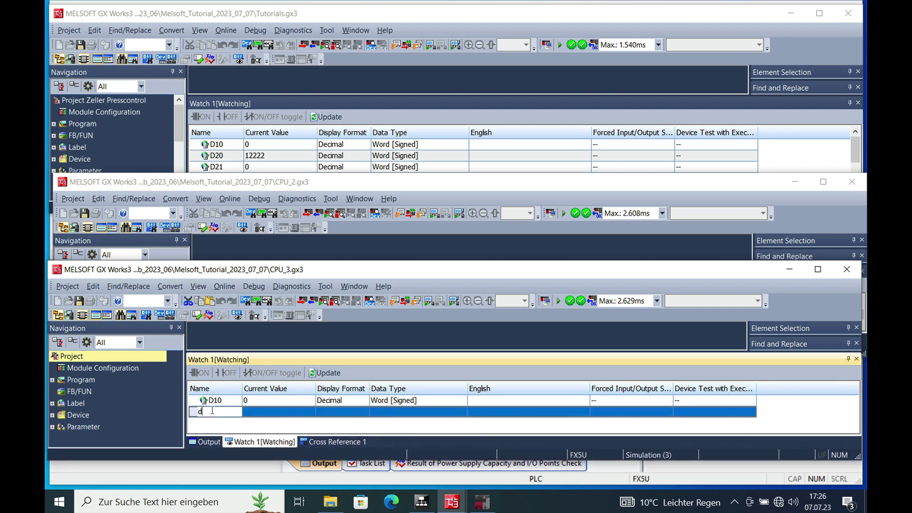
click(259, 409)
Step: Set CPU_3's watched D20 current value to 9876
click(259, 412)
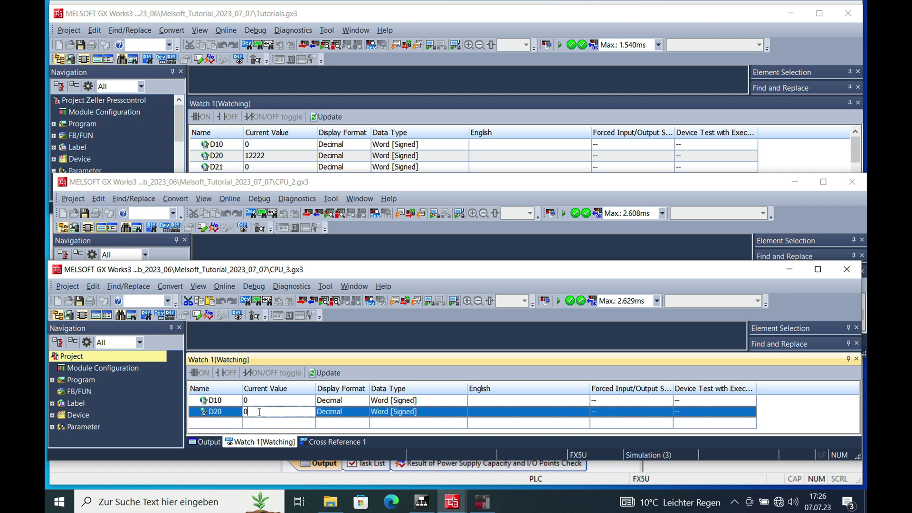
text(9876)
key(Return)
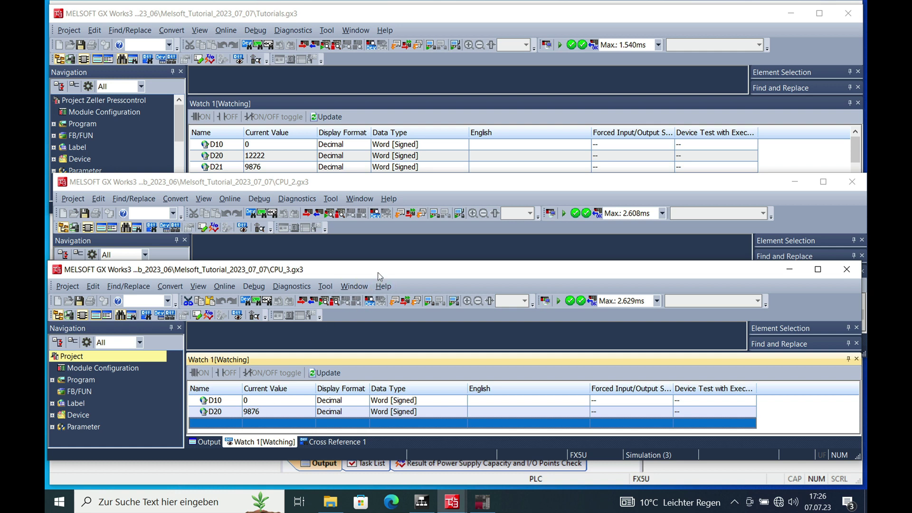
Step: Place a taller CPU_2 window at the top with an enlarged CPU_3 window below it
drag(379, 278, 383, 304)
click(435, 187)
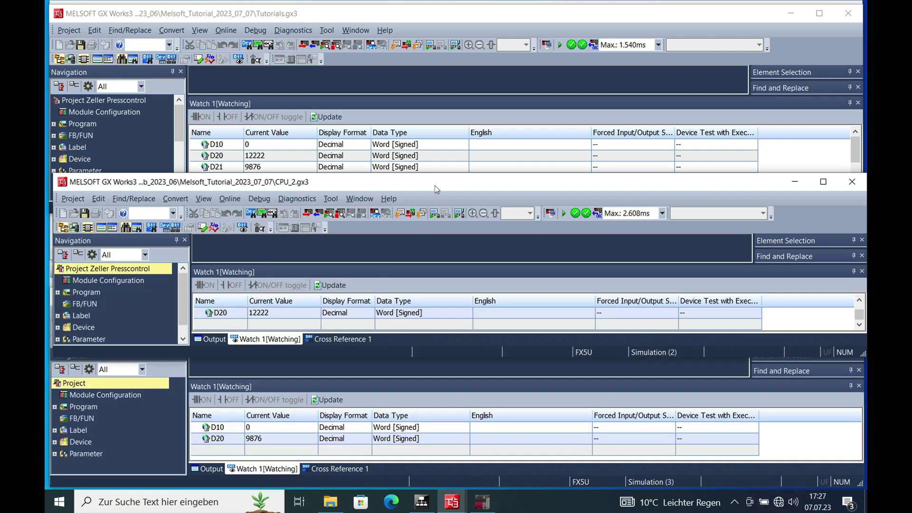
drag(435, 185, 432, 17)
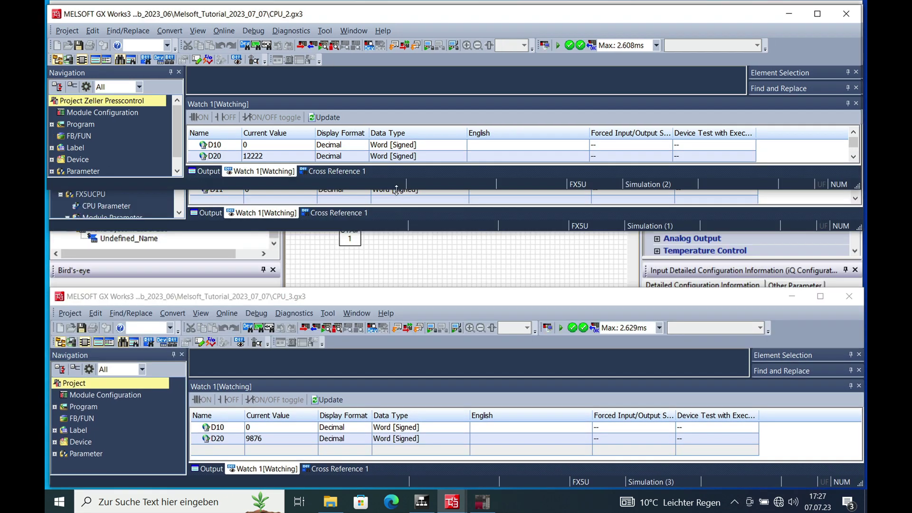
drag(396, 189, 398, 233)
drag(392, 302, 395, 246)
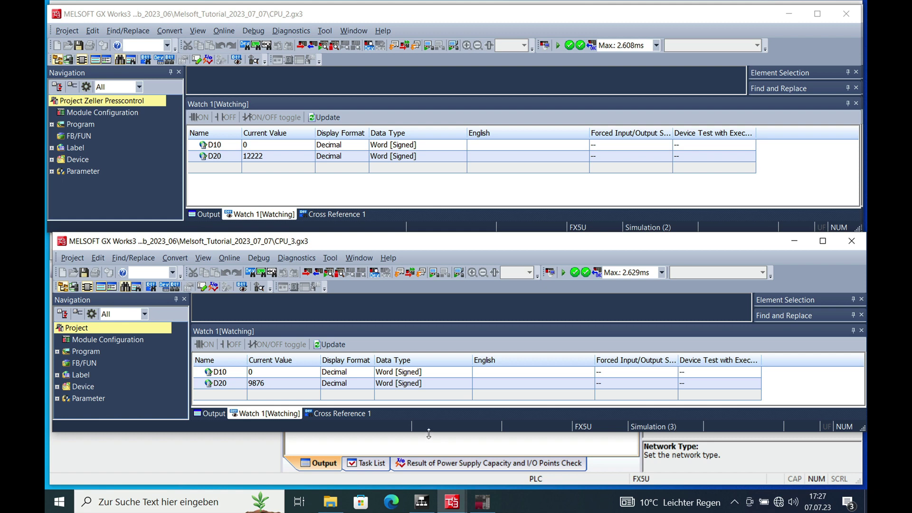
drag(429, 433, 430, 454)
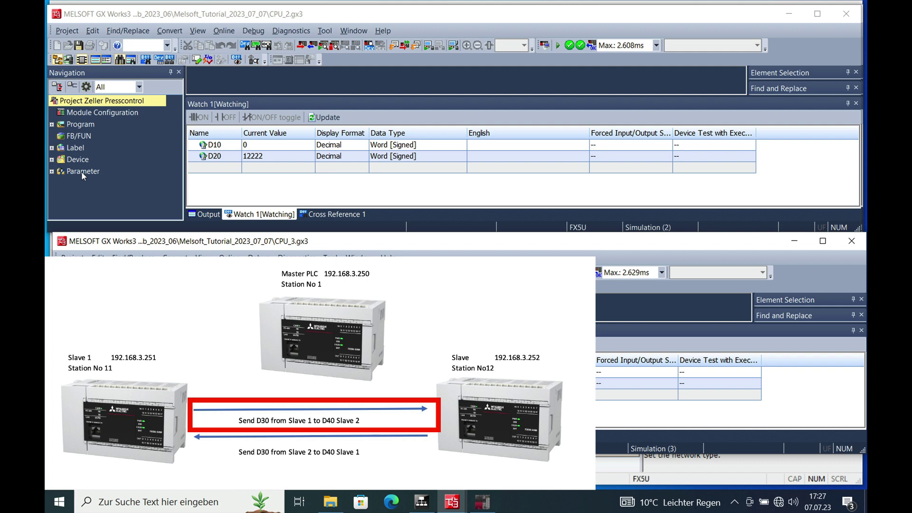
Step: Maximize CPU_2 and open its FX5UCPU module Ethernet Port parameters
double_click(81, 172)
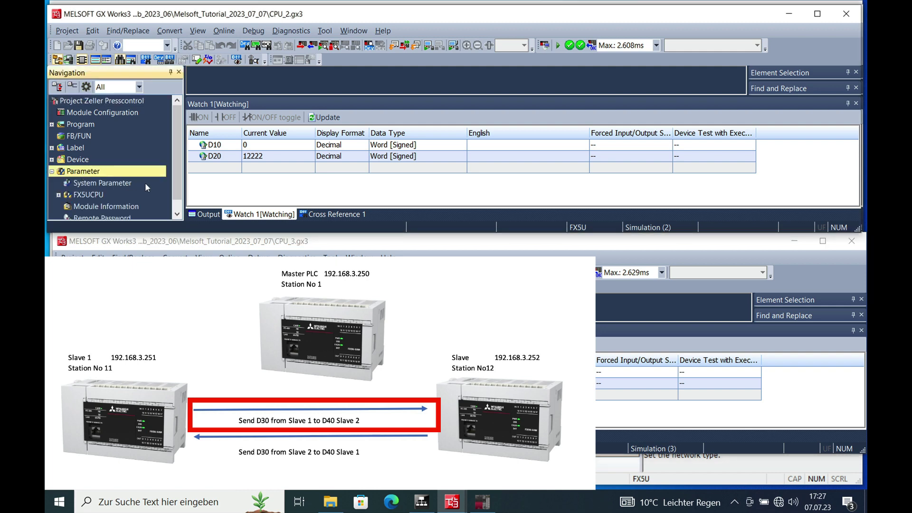
double_click(375, 17)
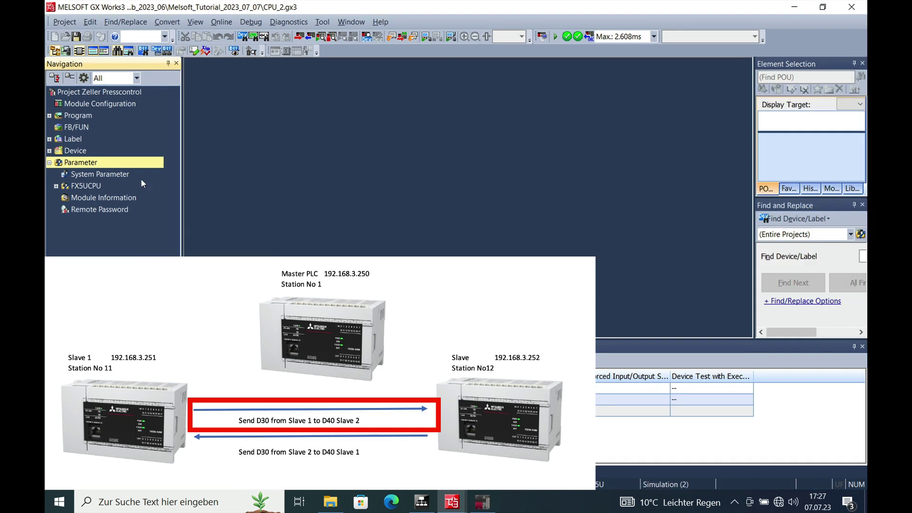
double_click(99, 187)
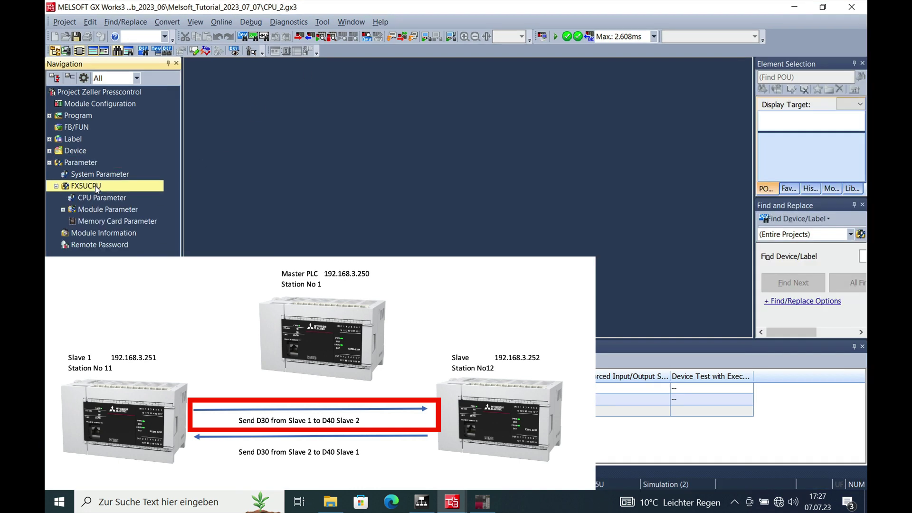
double_click(118, 211)
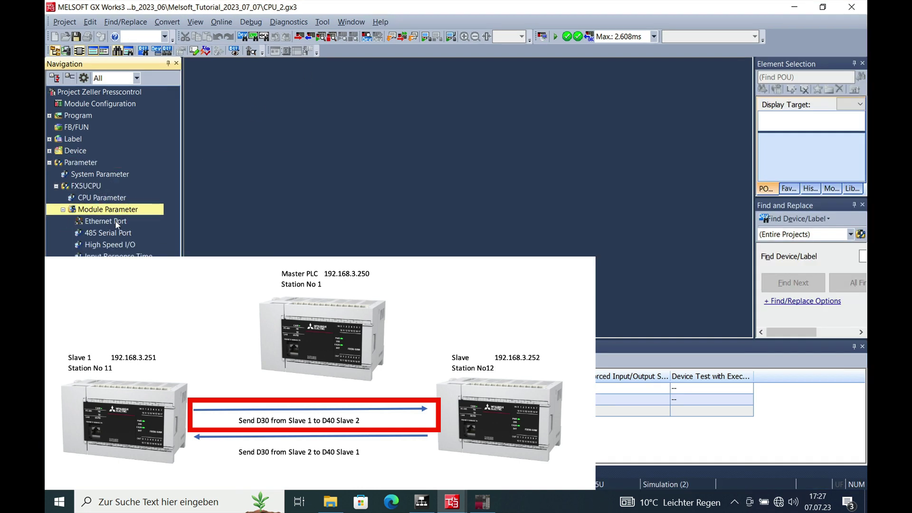
double_click(115, 221)
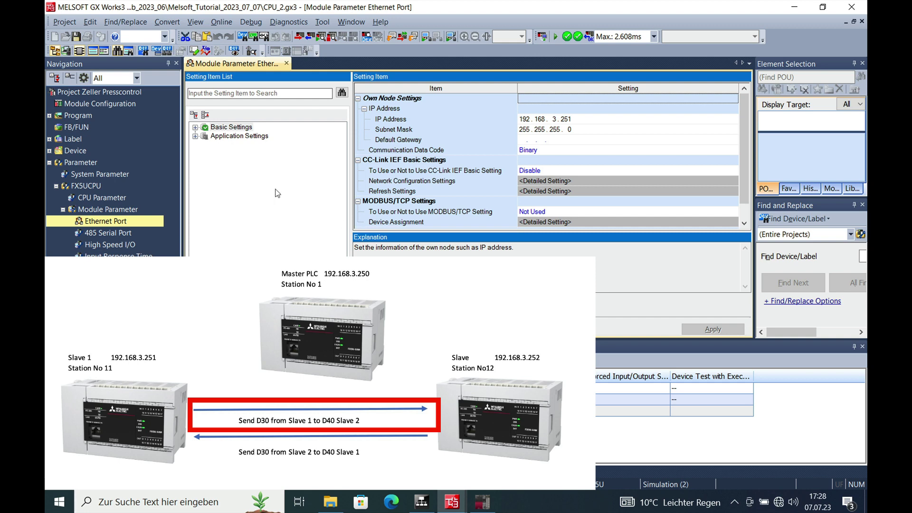
Step: Enable Simple PLC Communication and open its Detailed Setting table
double_click(236, 137)
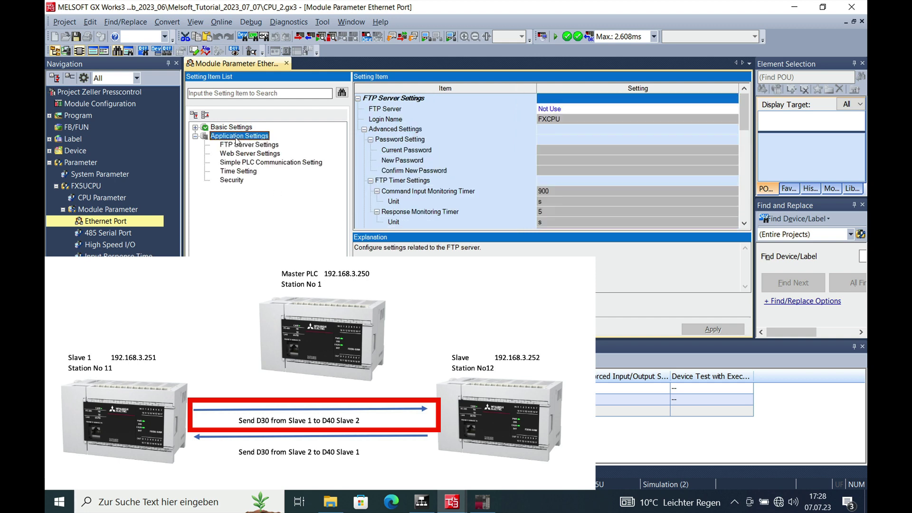
click(269, 163)
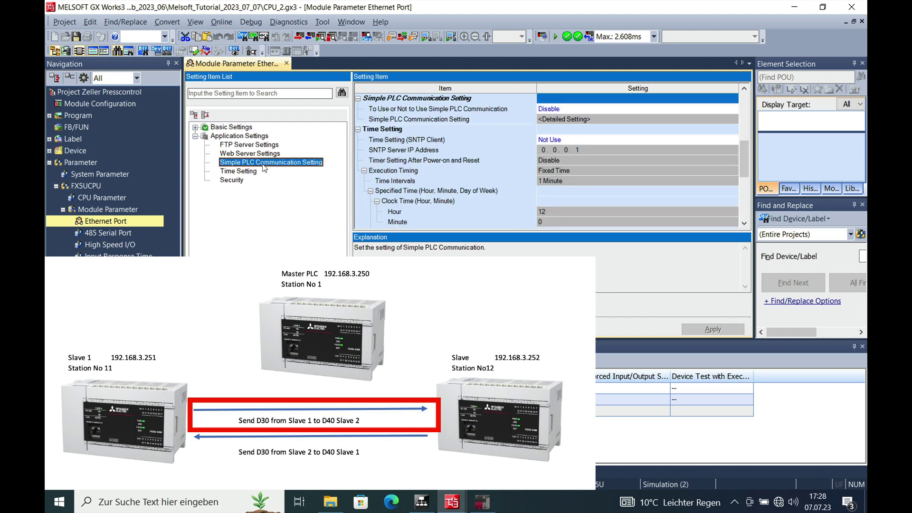
click(654, 109)
click(735, 109)
click(571, 128)
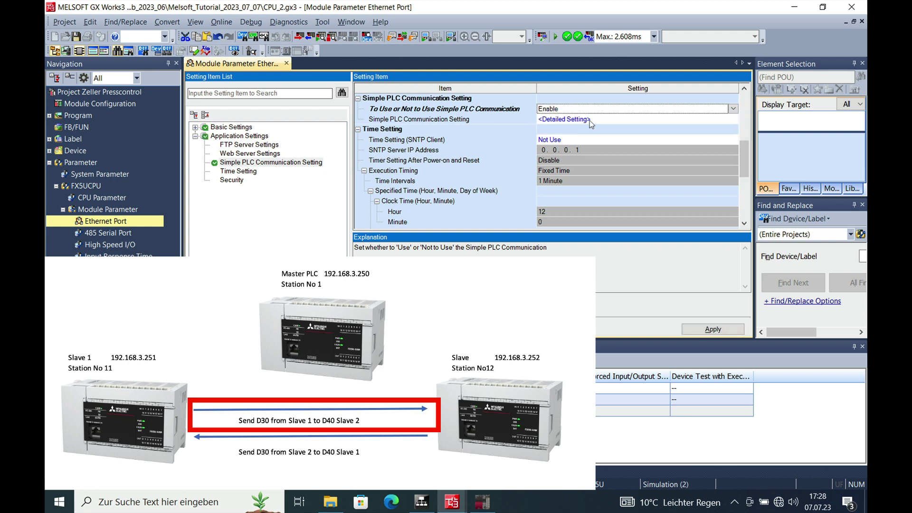
double_click(589, 122)
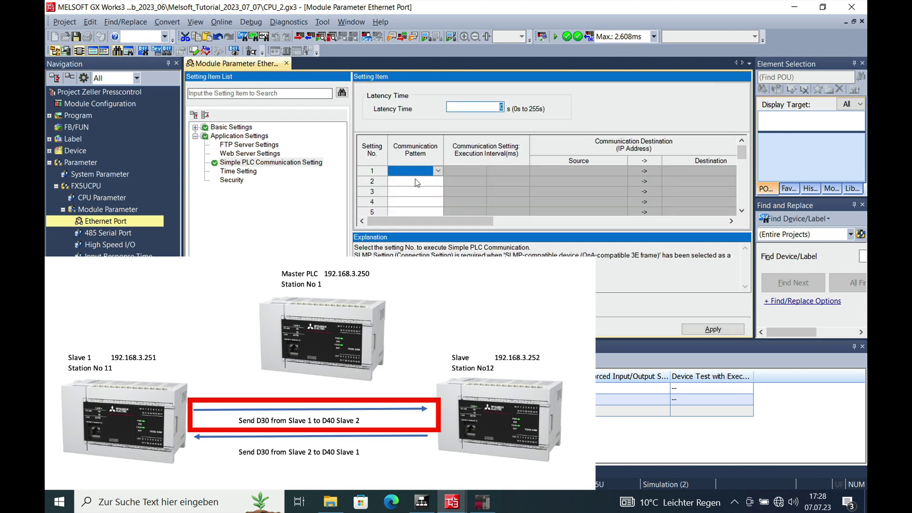
Step: Set setting 1's communication pattern to Write
click(411, 174)
click(438, 171)
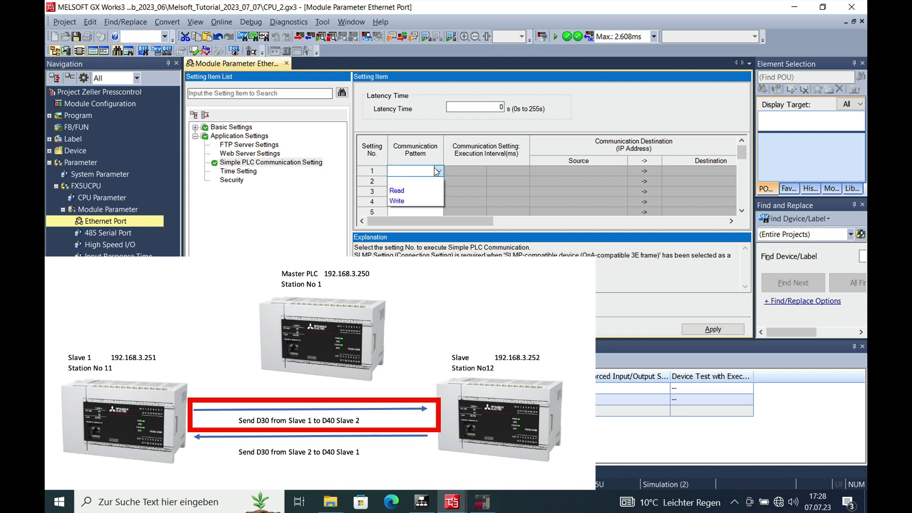
click(412, 204)
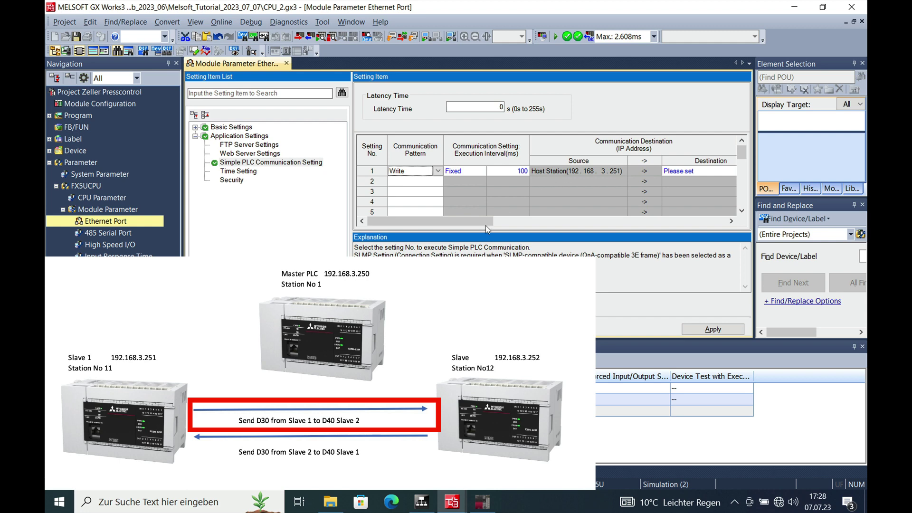
drag(466, 221, 486, 220)
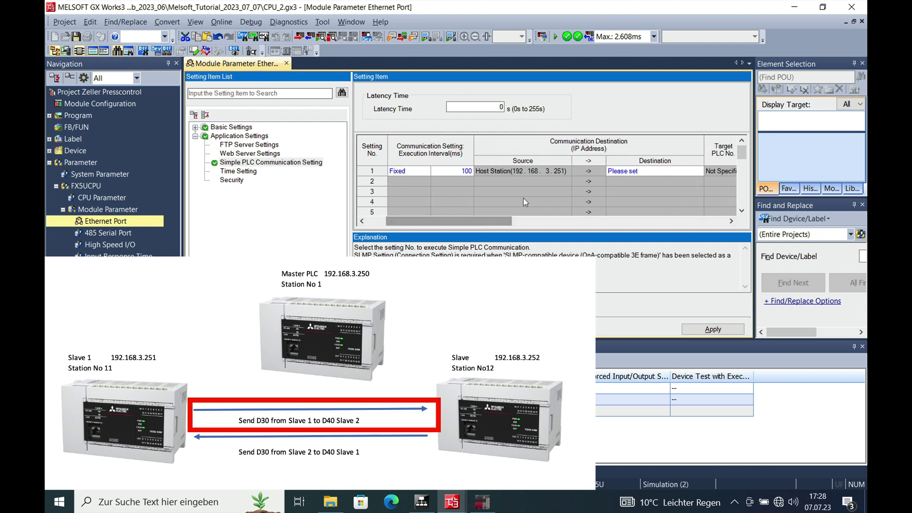
Step: Set setting 1's destination to a MELSEC iQ-F CPU at IP 192.168.3.252
click(656, 171)
click(701, 173)
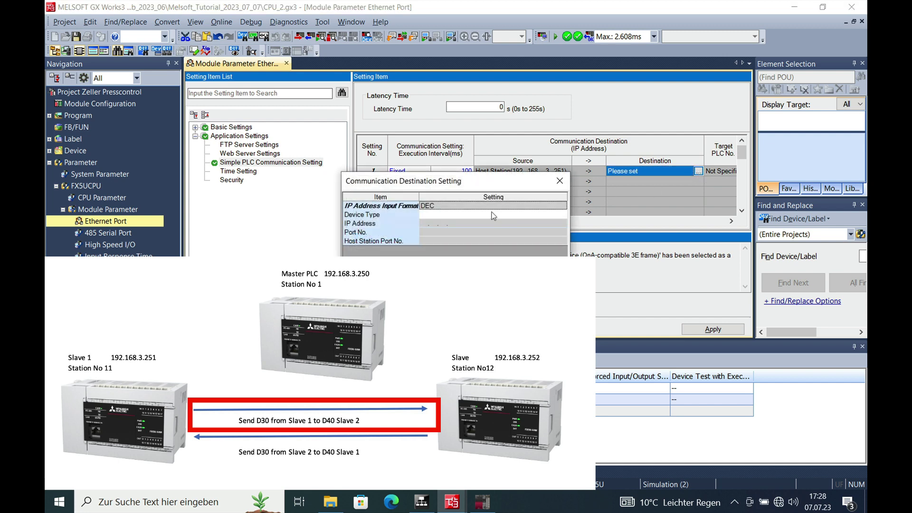
click(493, 215)
click(562, 215)
click(456, 233)
click(426, 222)
text(192 . 168 . 3 . )
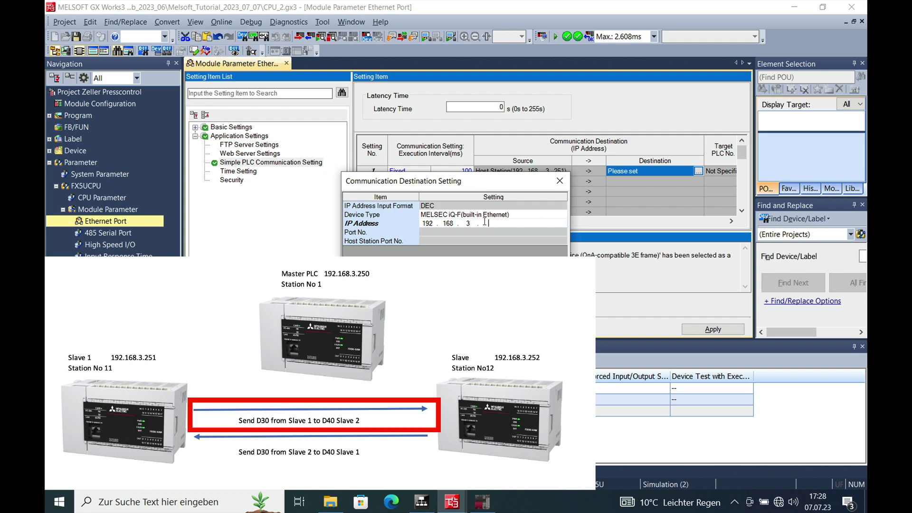
text(252)
key(Return)
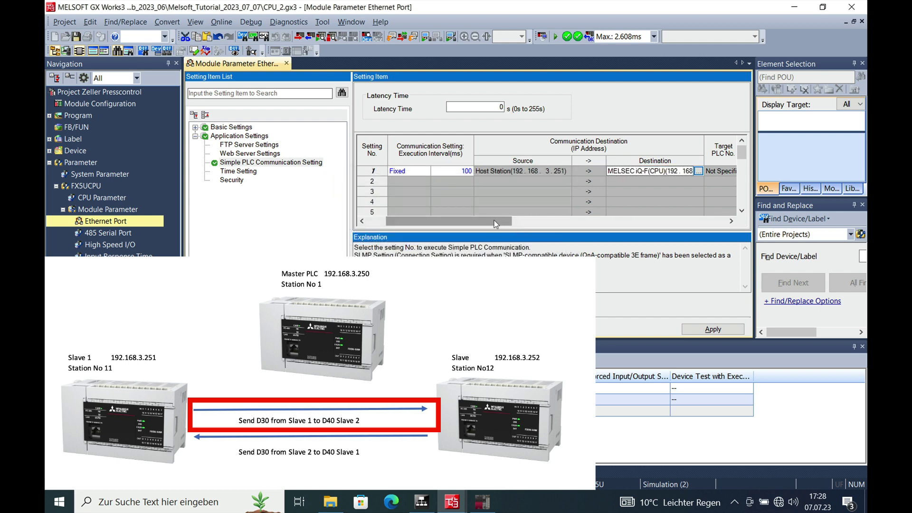
Step: Set setting 1's word source to device D, start 30 and end 30
drag(497, 224, 641, 208)
drag(597, 190, 597, 190)
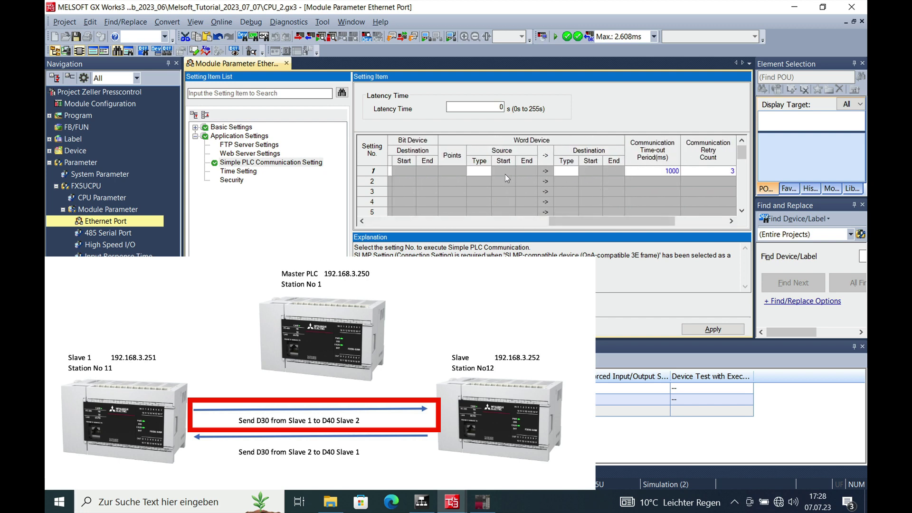
click(486, 171)
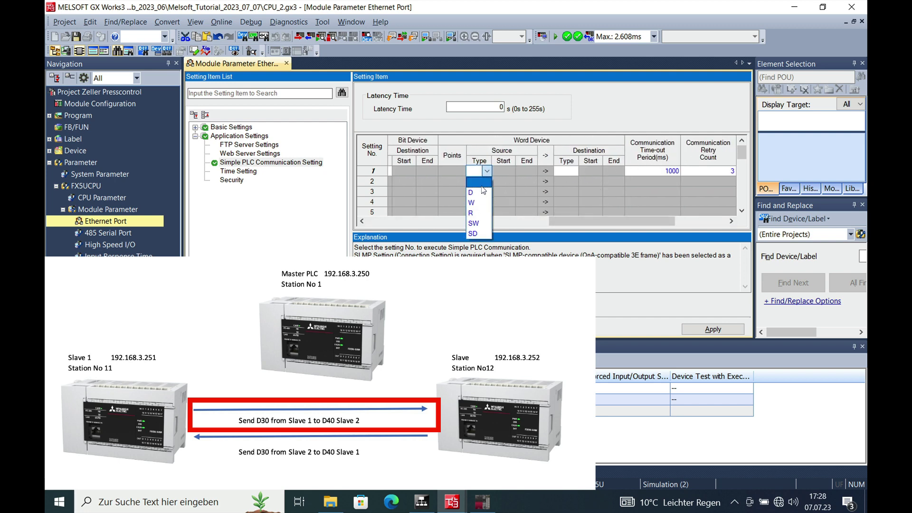
click(480, 190)
click(501, 170)
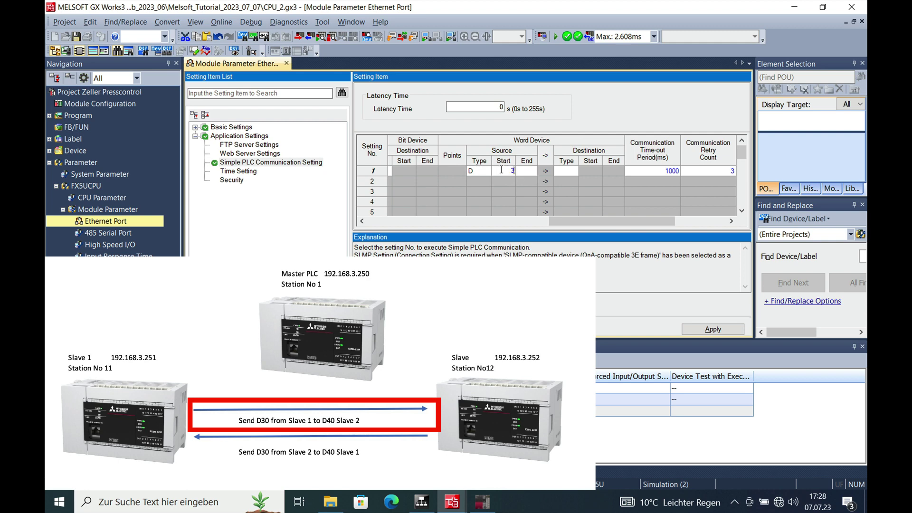
text(30)
click(530, 171)
text(30)
Step: Set setting 1's destination device to D with start 40
click(572, 170)
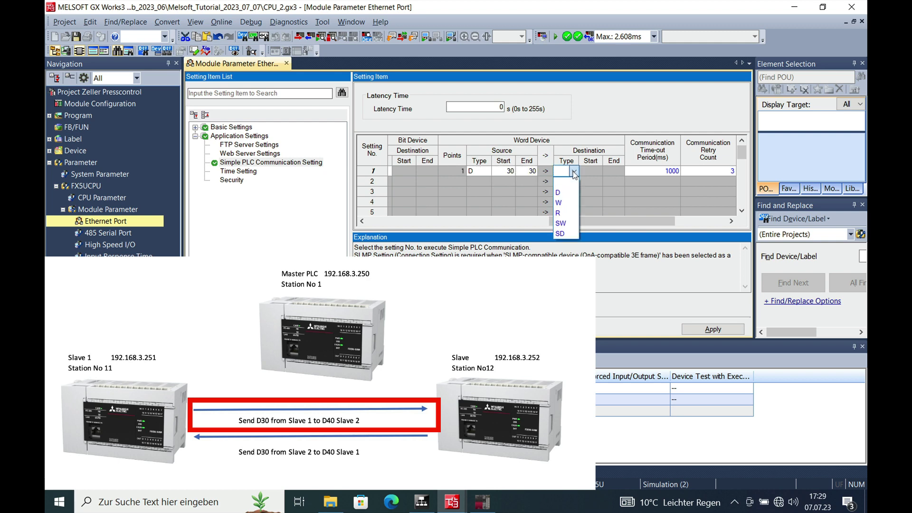
click(573, 193)
click(591, 171)
text(40)
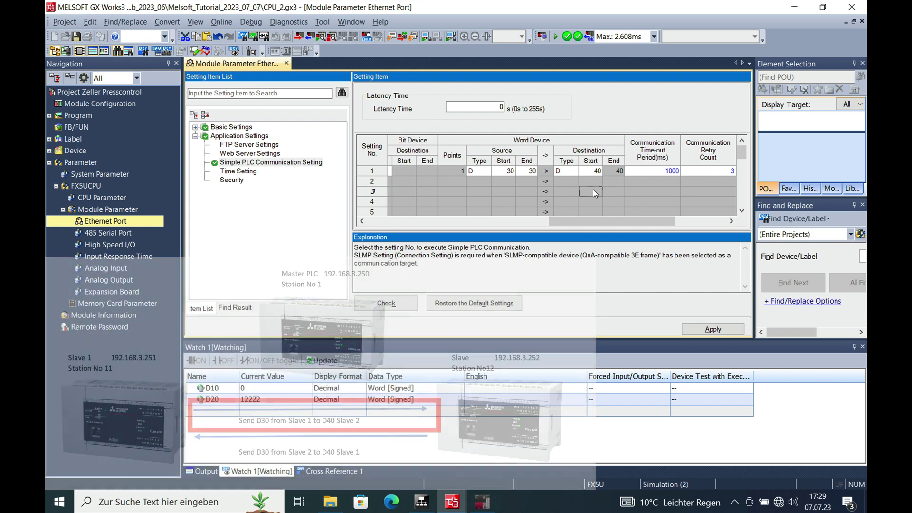
Step: Check the parameters for errors, apply them, and write them to the simulated CPU_2
click(415, 305)
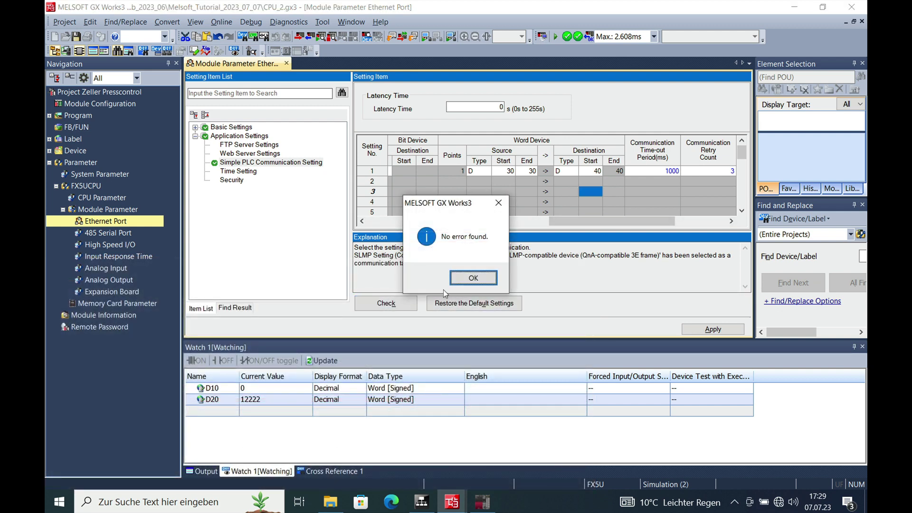
click(489, 281)
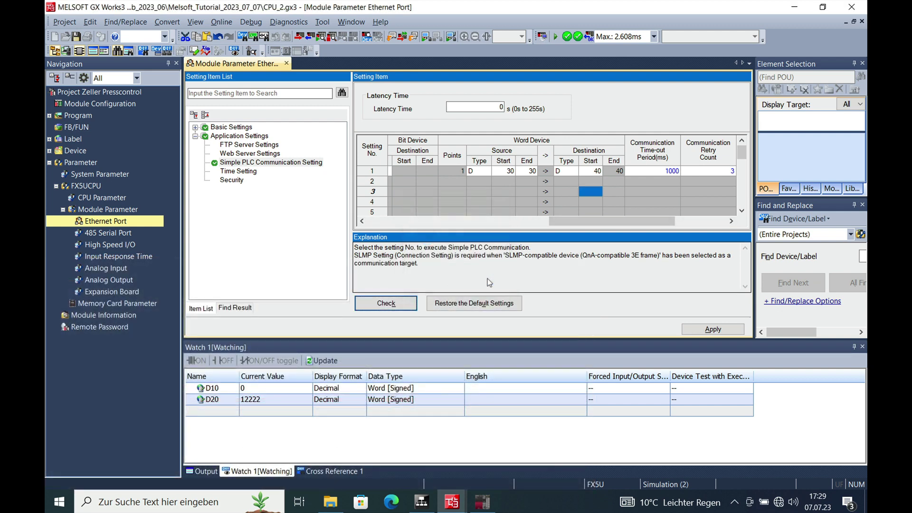
click(706, 331)
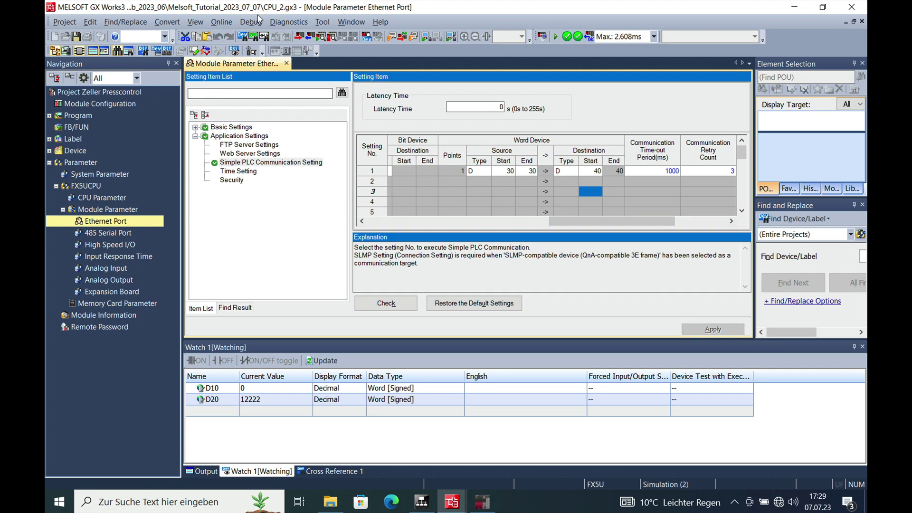
click(300, 38)
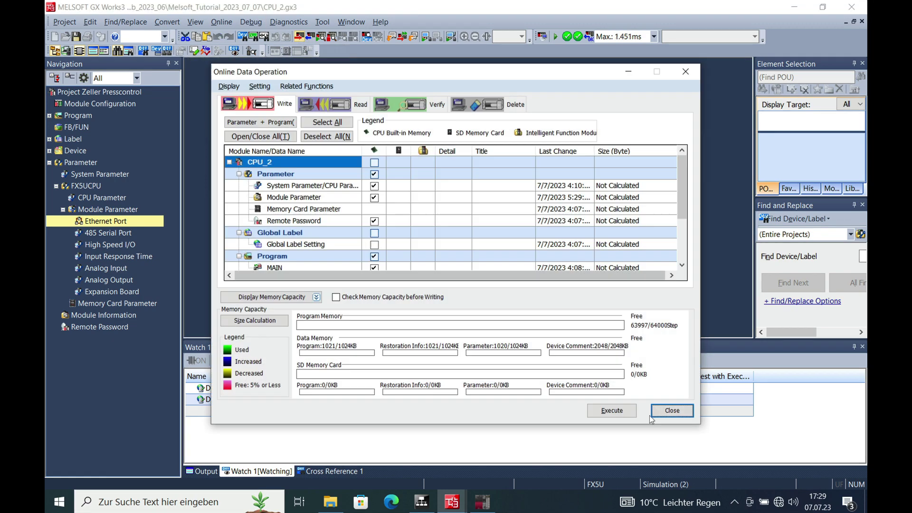
click(657, 412)
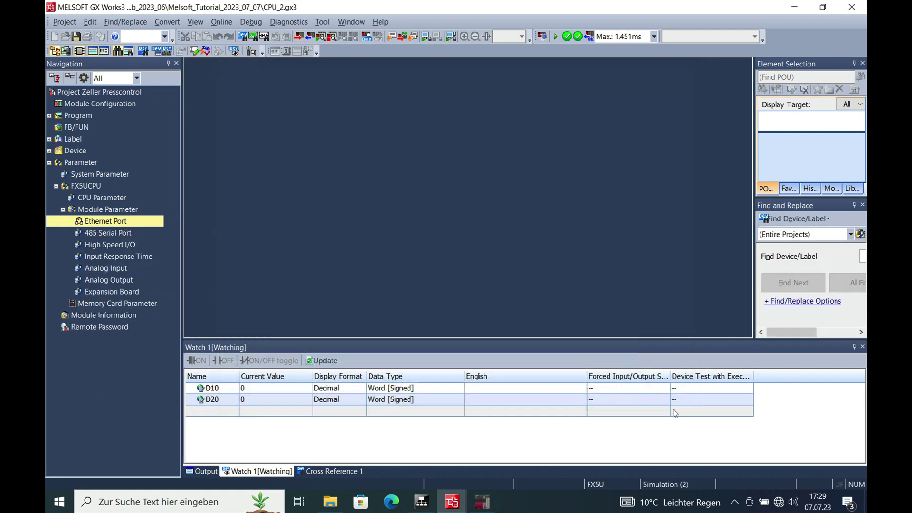
Step: Restore the CPU_2 window and bring up the CPU_3 project maximized
double_click(515, 8)
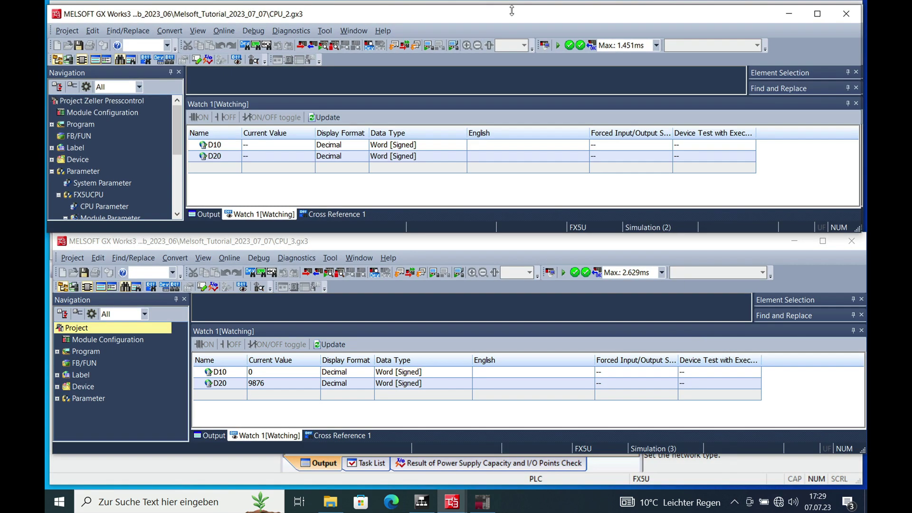
click(392, 243)
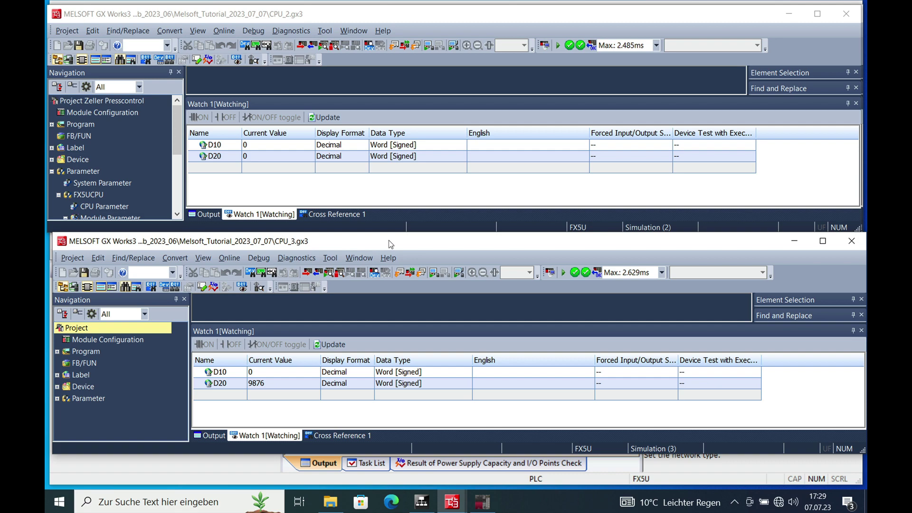
double_click(388, 240)
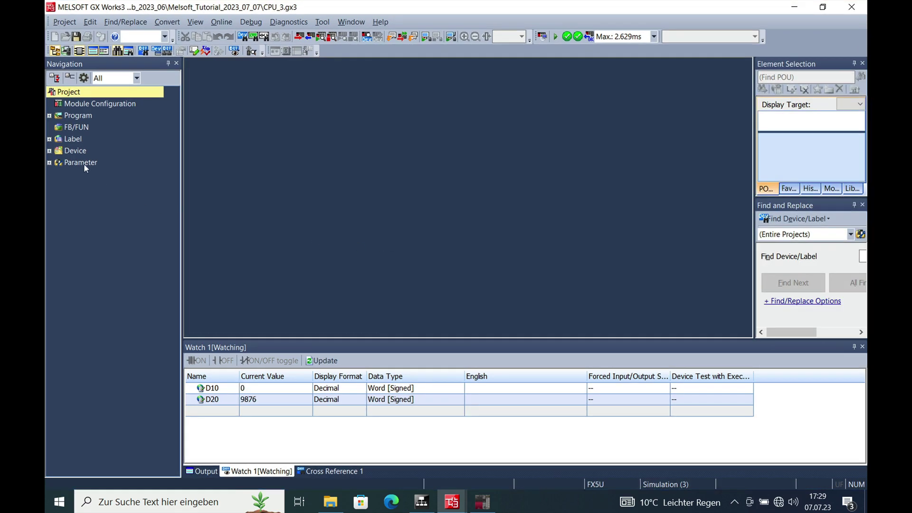
Step: Open CPU_3's FX5UCPU module Ethernet Port parameters
double_click(84, 164)
double_click(89, 186)
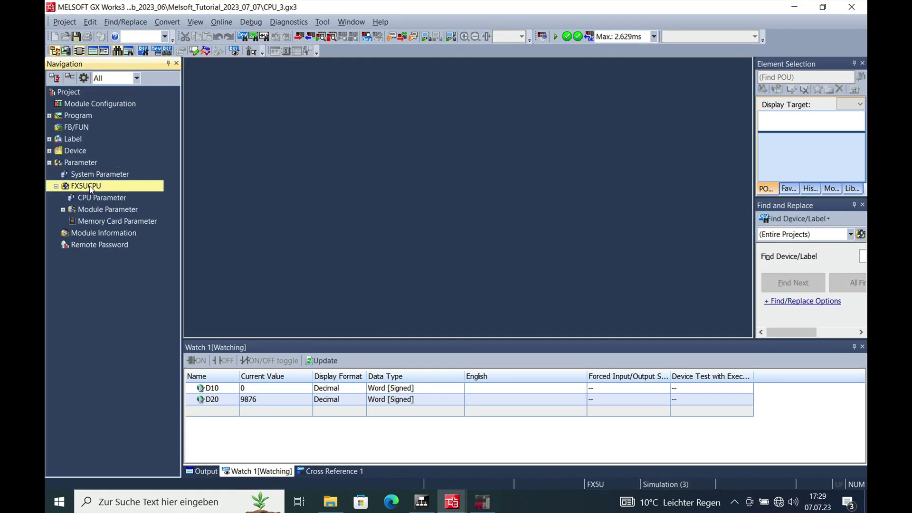
double_click(98, 207)
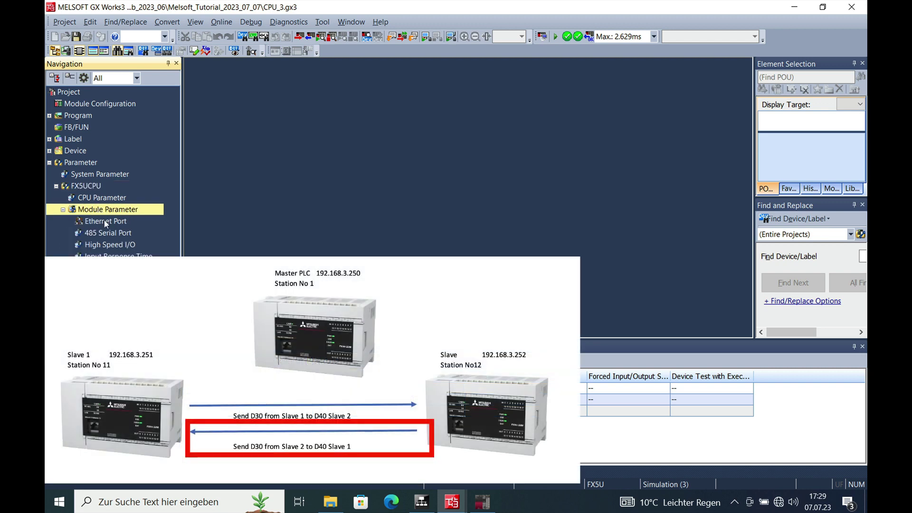
double_click(104, 221)
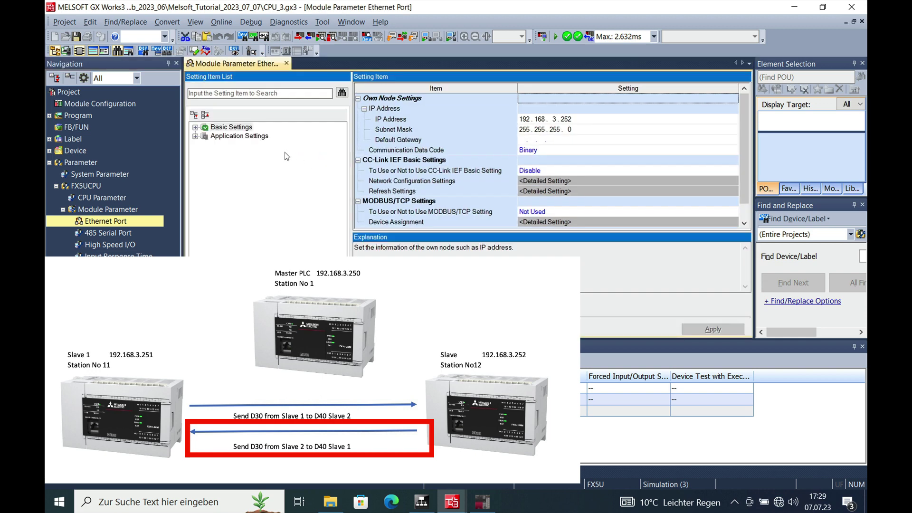
Step: Set Simple PLC Communication to Enable and open its Detailed Setting table
double_click(258, 137)
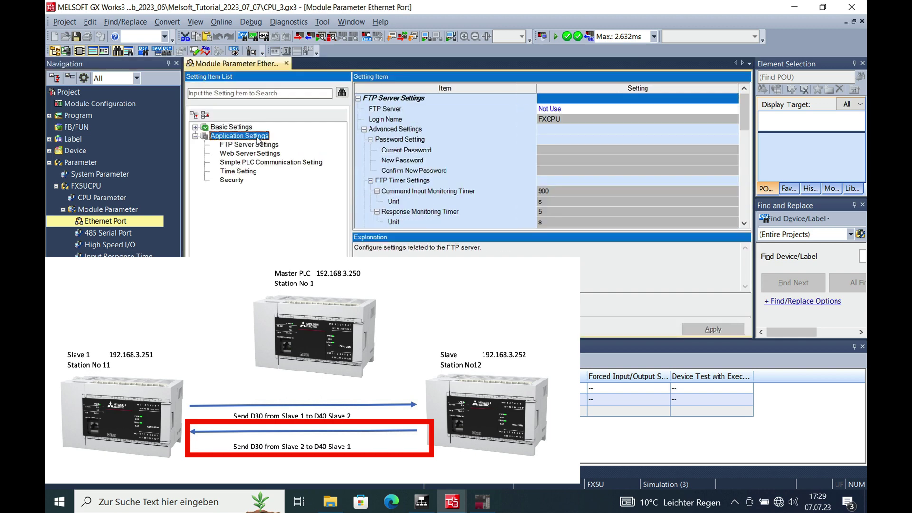
click(272, 163)
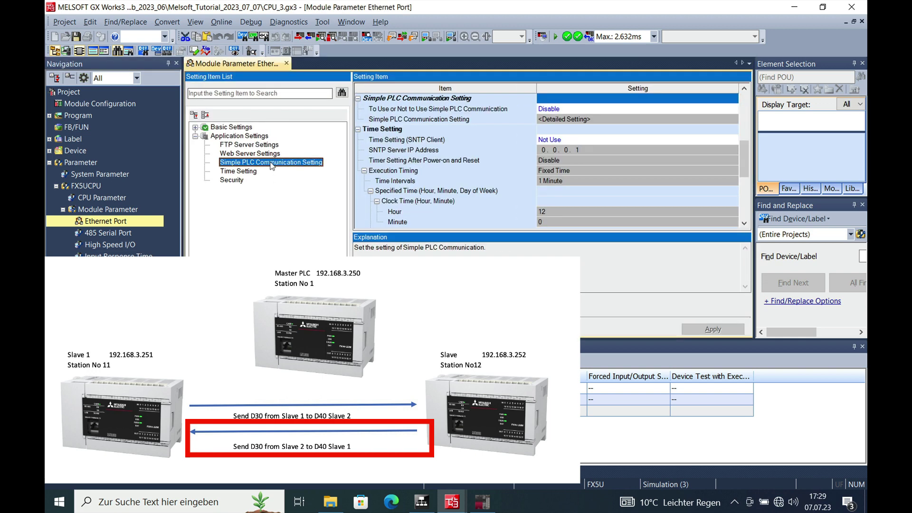
click(693, 119)
click(676, 109)
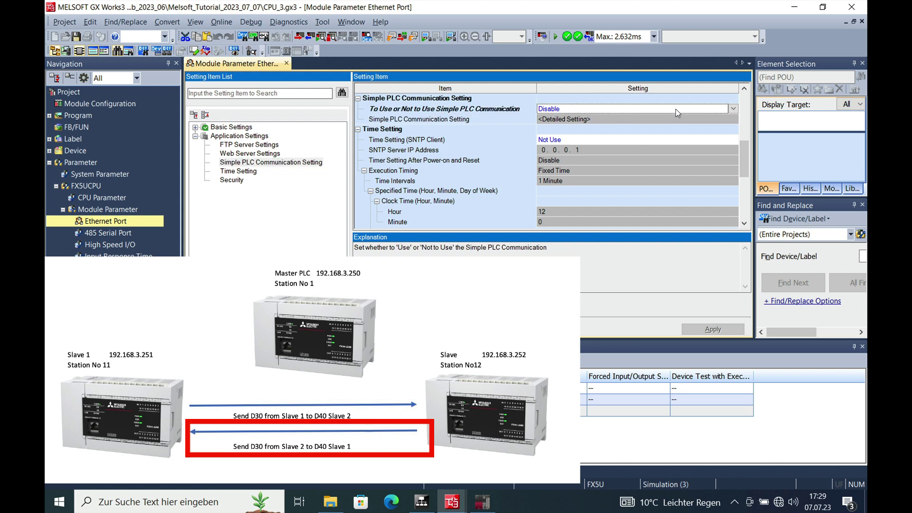
click(734, 109)
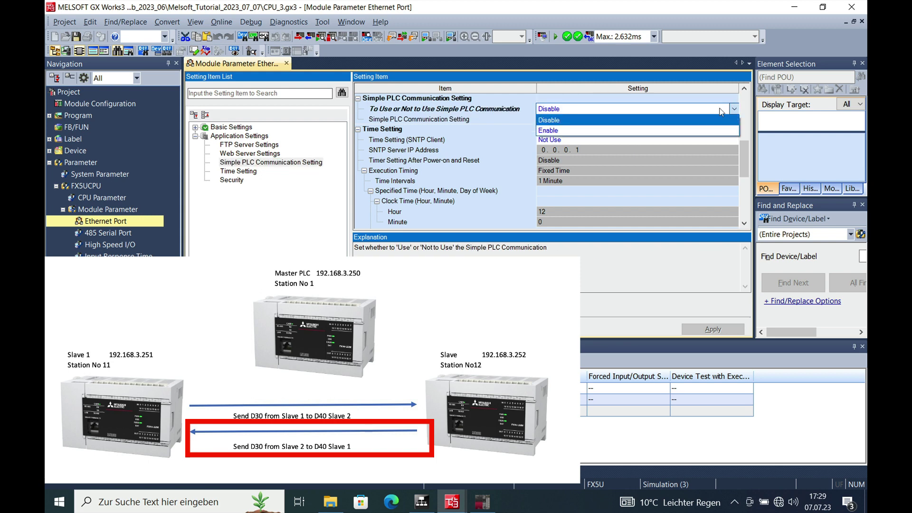
click(576, 130)
double_click(627, 119)
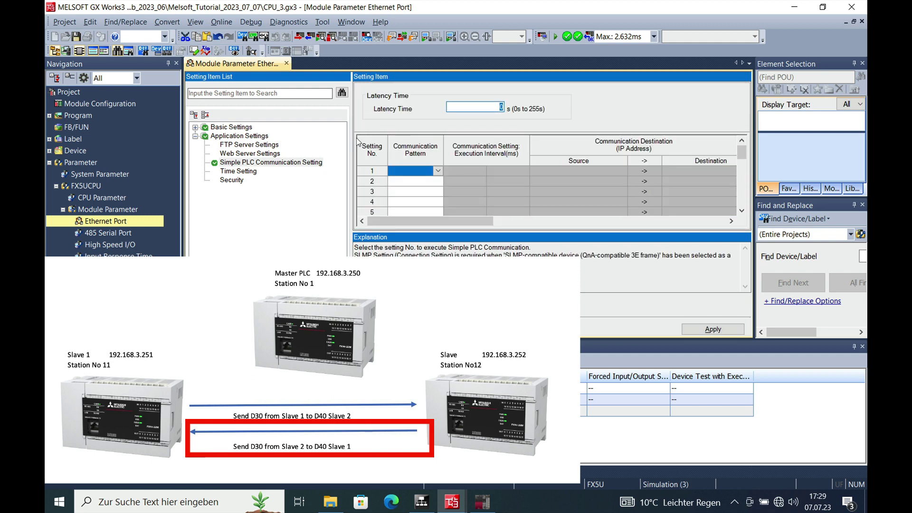
Step: Widen the settings table and make setting 1 a Write communication
drag(352, 147, 221, 147)
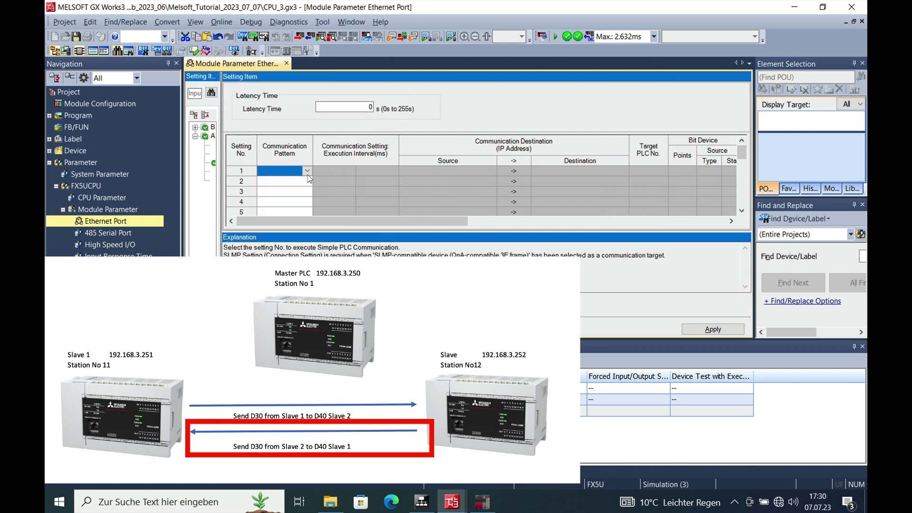
click(308, 171)
click(282, 203)
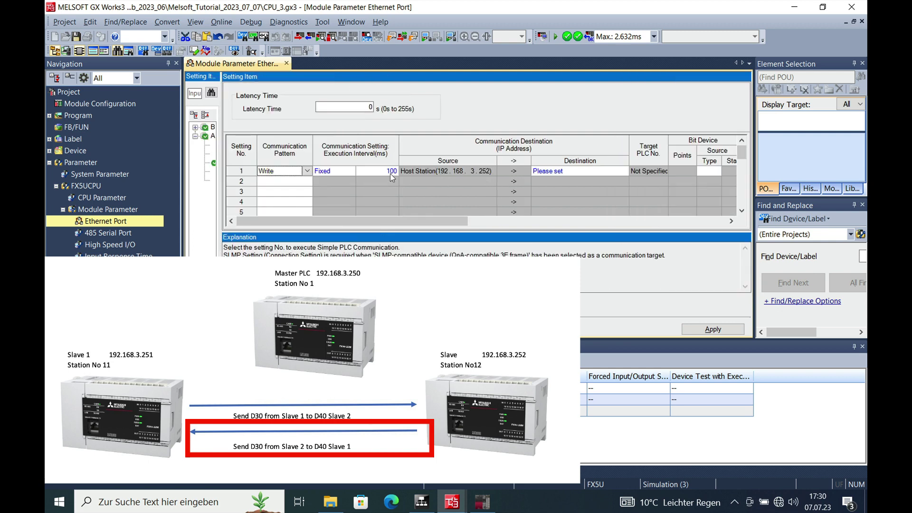
Step: Set setting 1's destination to MELSEC iQ-F (built-in Ethernet) at IP 192.168.3.251
click(579, 172)
click(624, 171)
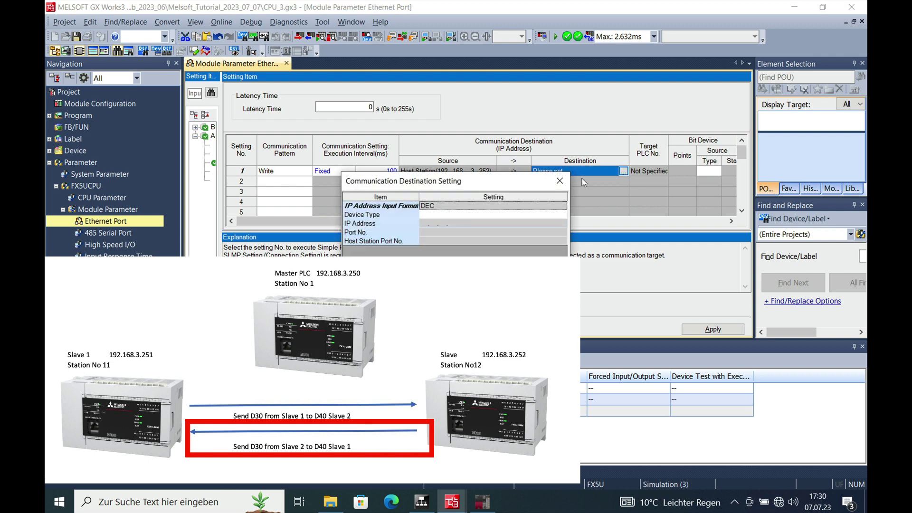
click(556, 214)
click(562, 215)
click(440, 225)
click(425, 224)
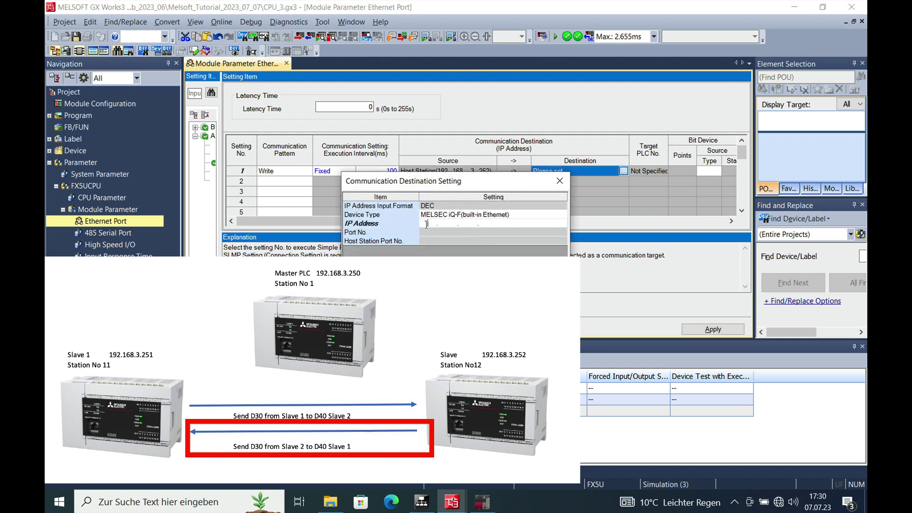
text(192 . 168 . 3 . 251)
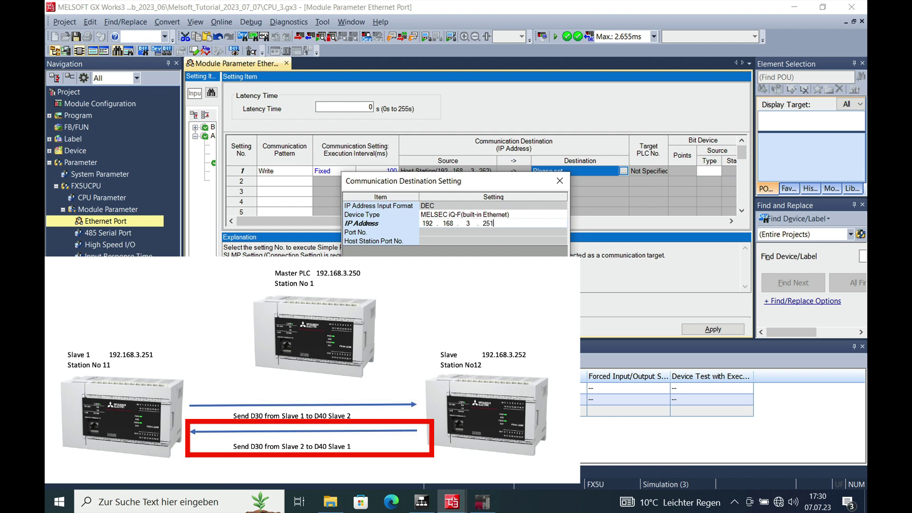
key(Return)
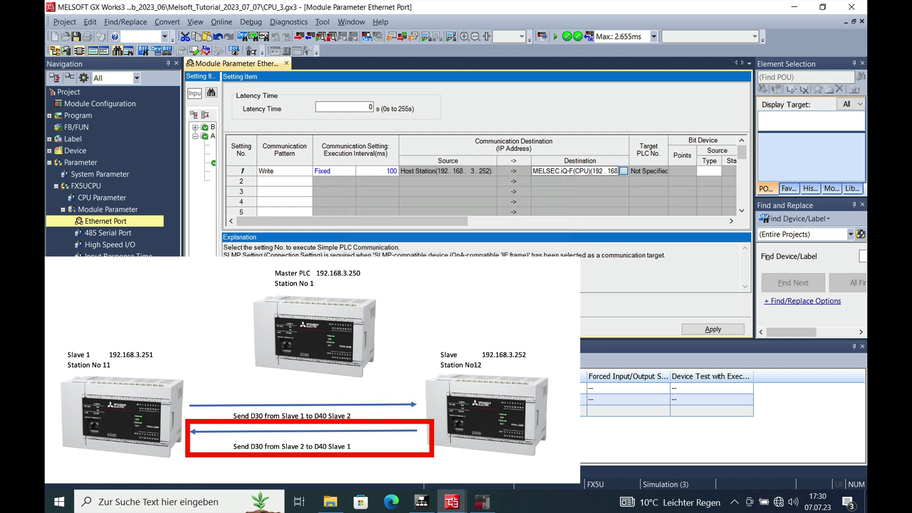
drag(452, 221, 618, 219)
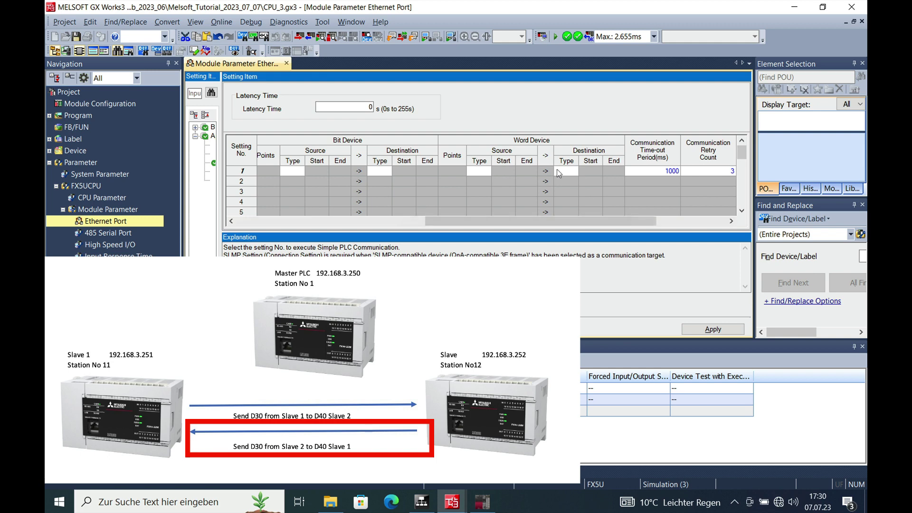
Step: Set row 1's word source to device D starting at 30
click(478, 172)
click(486, 171)
click(481, 190)
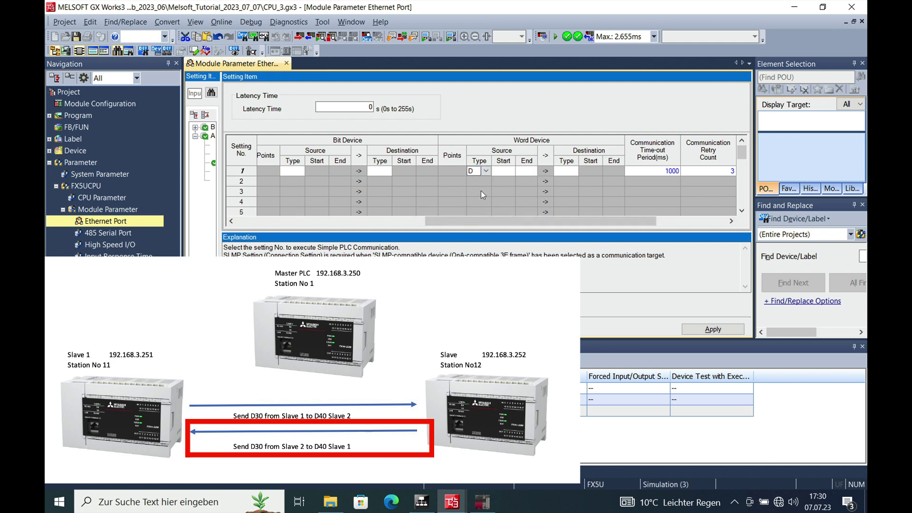
click(510, 171)
text(30)
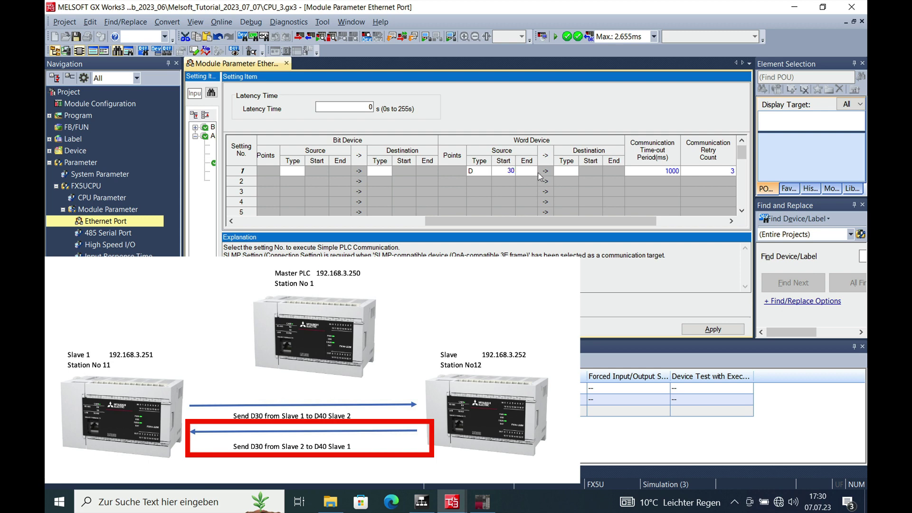
text(30)
Step: Set row 1's destination to device D starting at 40
click(572, 176)
click(576, 173)
click(568, 199)
click(584, 173)
text(40)
click(622, 175)
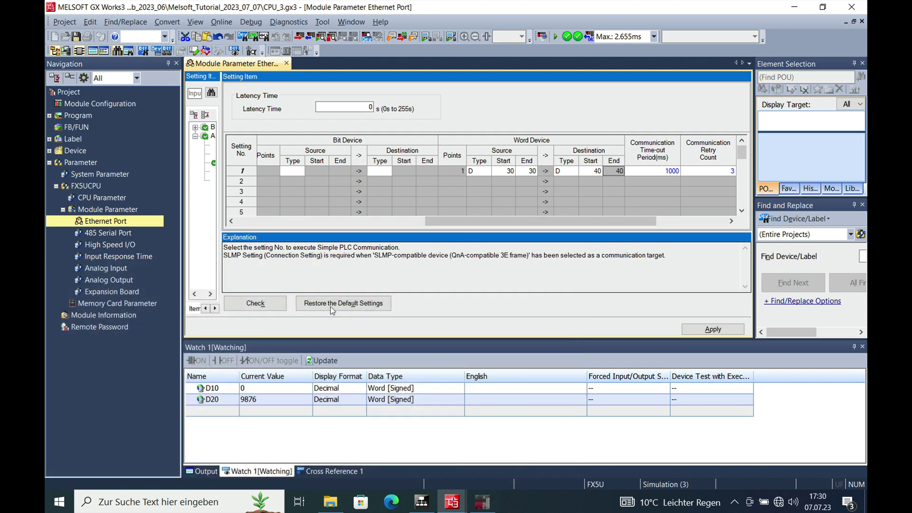
Step: Confirm CPU_3's parameters have no errors and write Parameter + Program to its simulated PLC
click(255, 303)
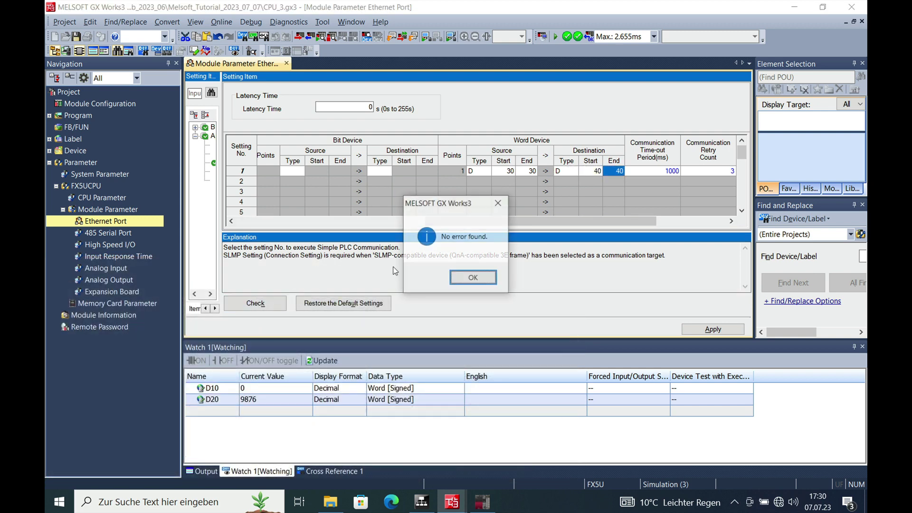
click(484, 285)
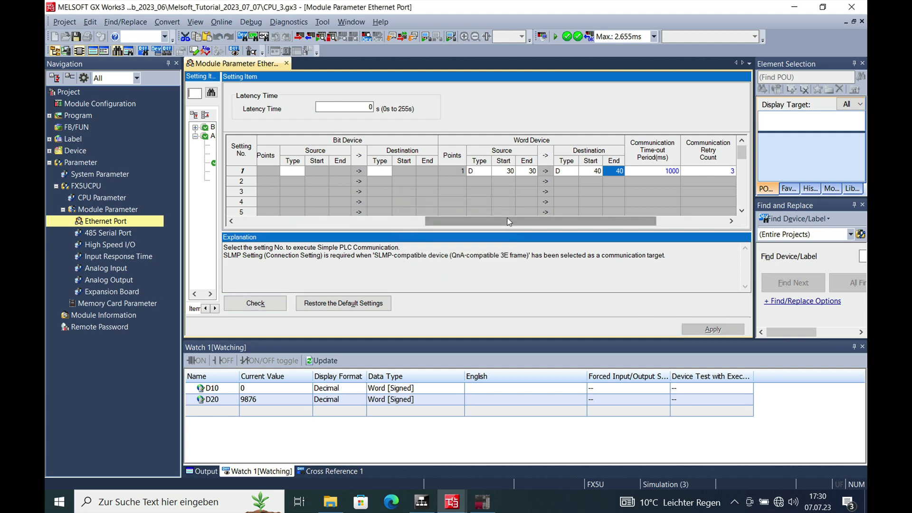
click(299, 37)
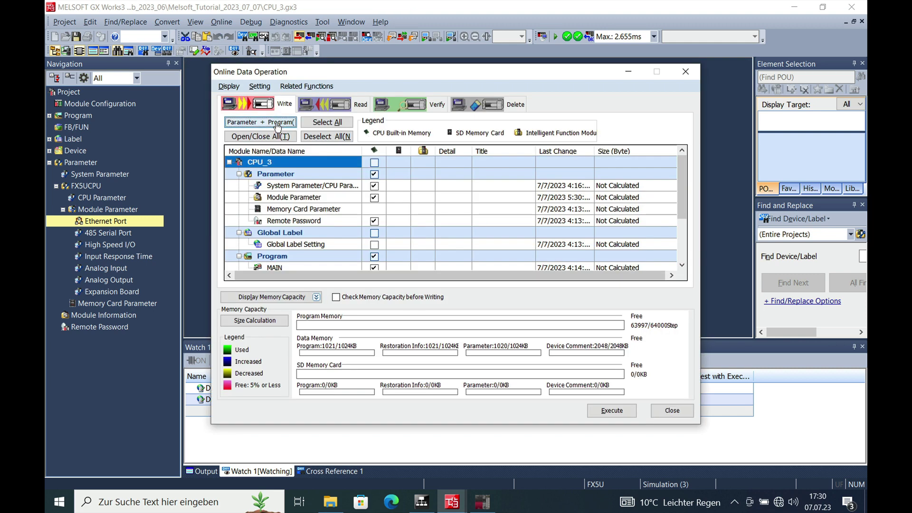
click(613, 411)
click(484, 295)
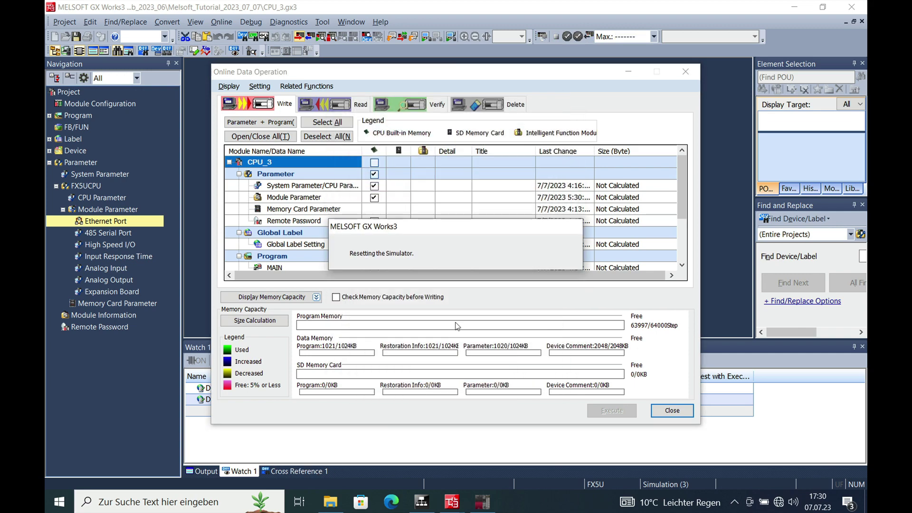
click(456, 276)
click(672, 410)
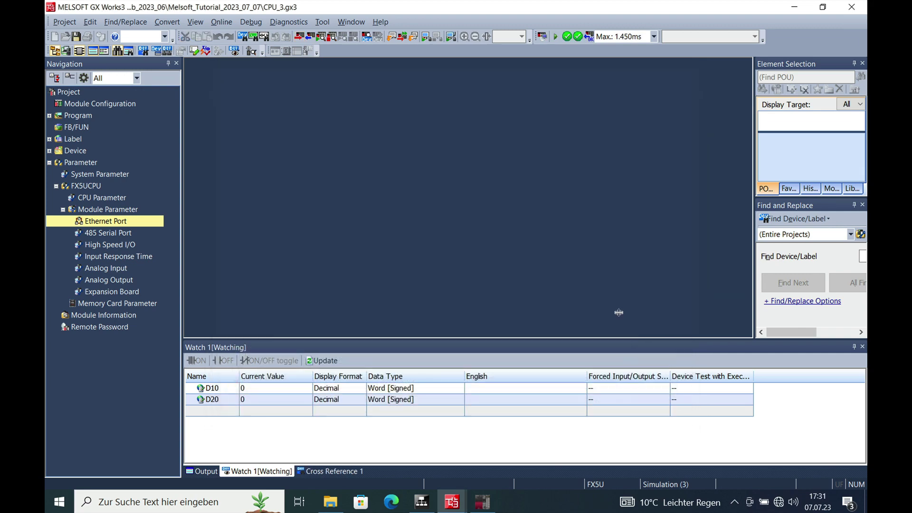
Step: Show both projects and add D30 to CPU_2's Watch 1 and D40 to CPU_3's
double_click(444, 10)
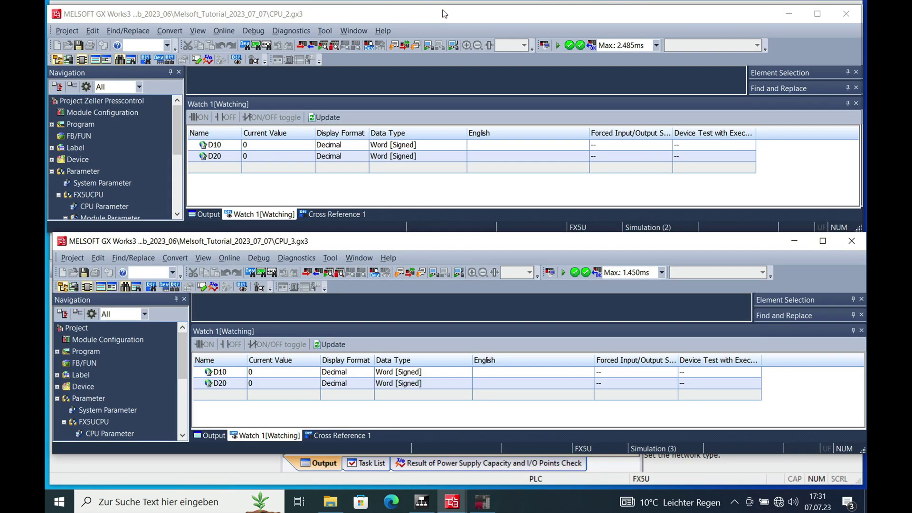
click(214, 169)
click(213, 169)
text(d30)
click(224, 395)
click(223, 396)
text(d40)
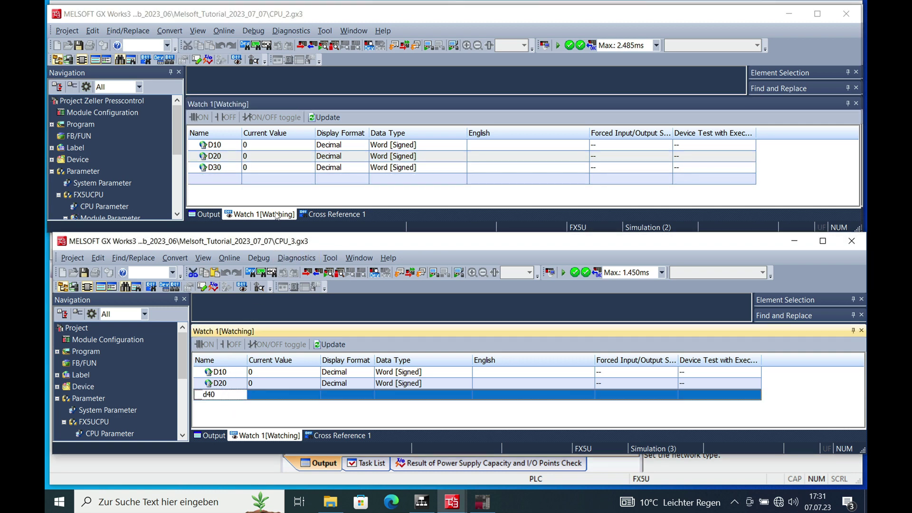
Step: Set CPU_2's D30 current value to 4333
click(261, 171)
click(260, 170)
text(4333)
key(Return)
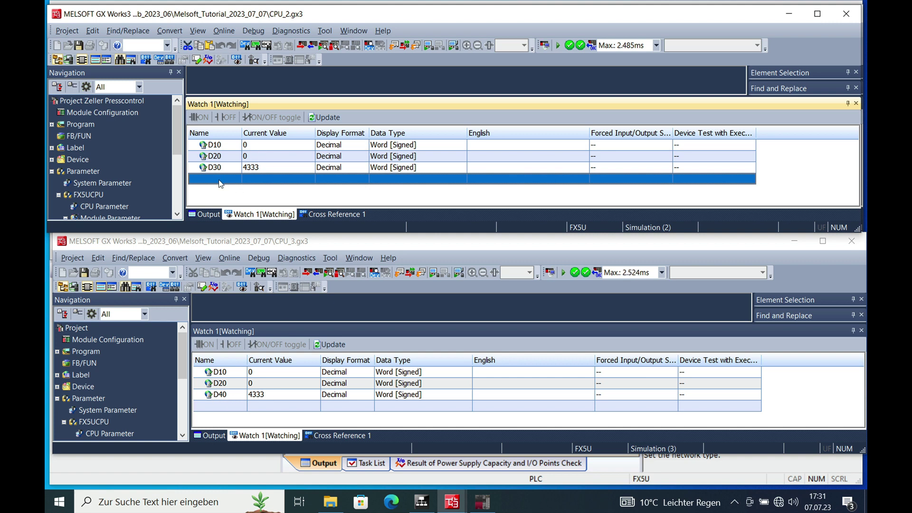
Step: Add D30 to CPU_3's watch list and D40 to CPU_2's watch list
double_click(226, 408)
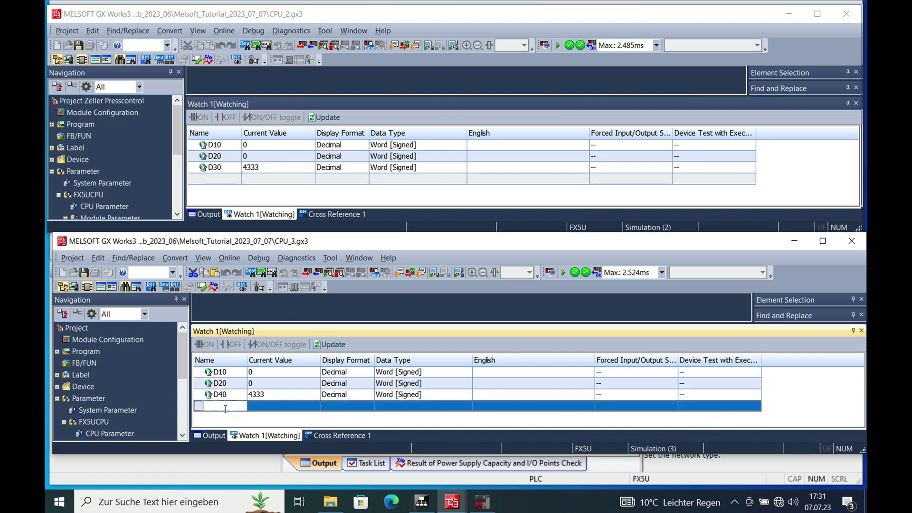
text(D30)
key(Return)
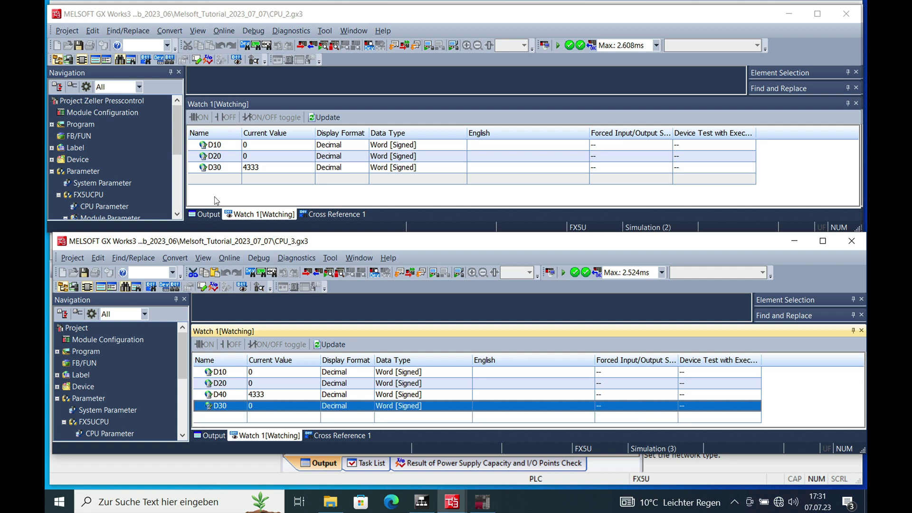
double_click(214, 179)
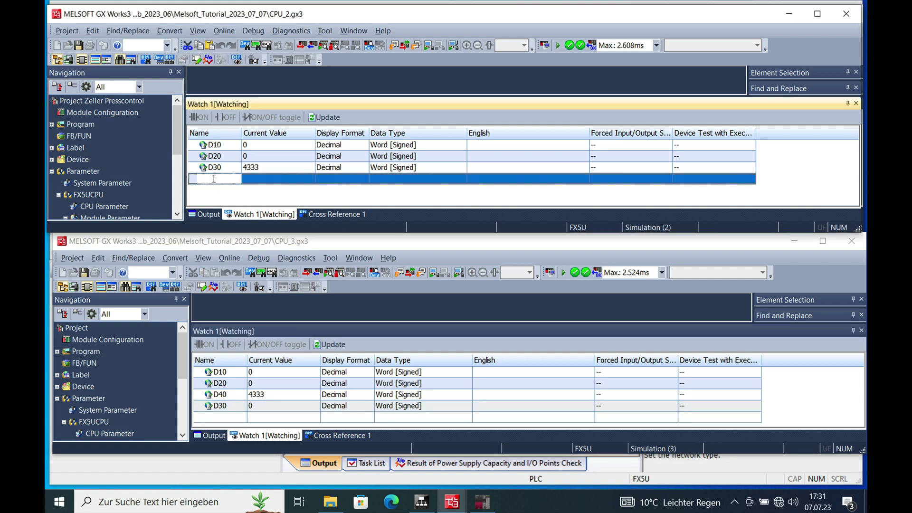
text(d40)
key(Return)
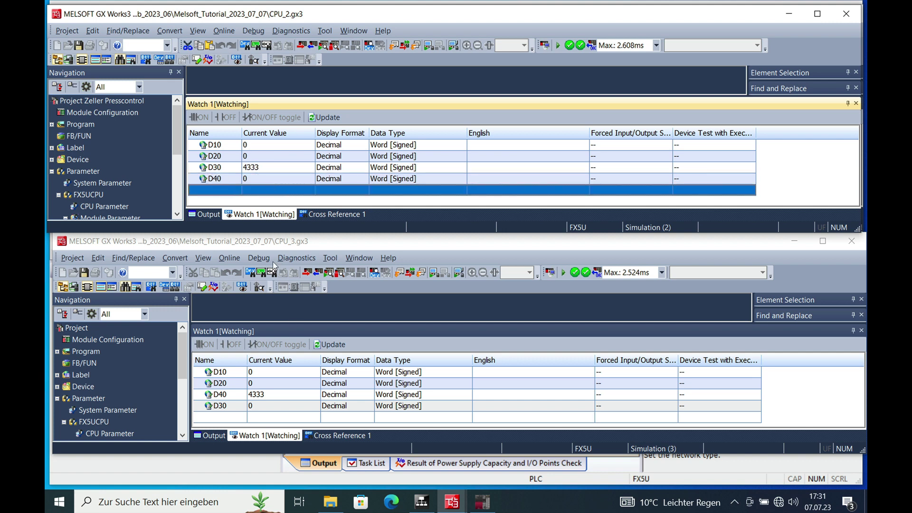
Step: Set CPU_3's D30 current value to 5432
double_click(271, 406)
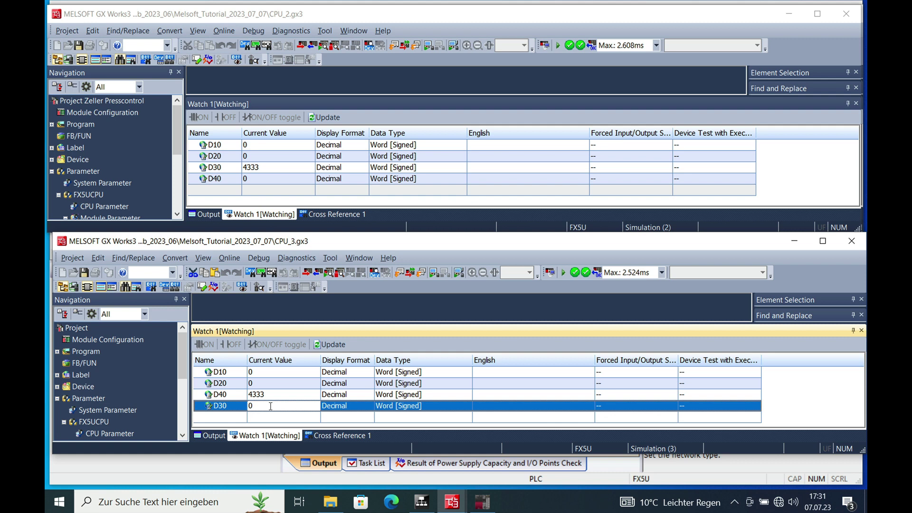
text(5432)
key(Return)
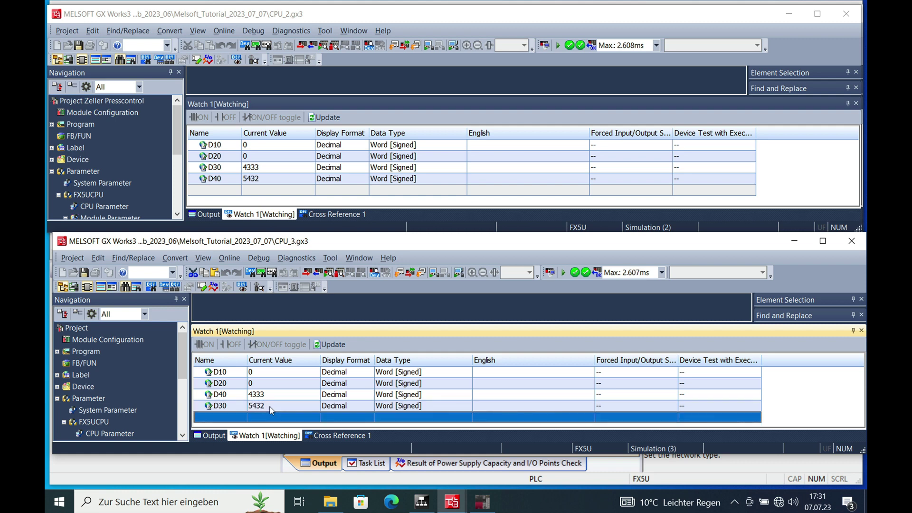